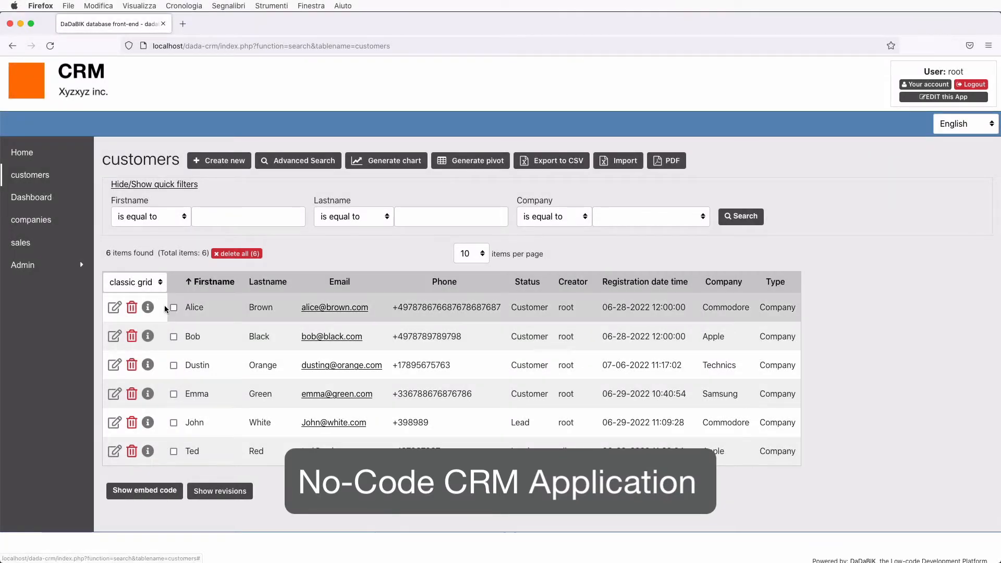
Scroll through the first customer's edit form, then open the sales list of 998 records
{"action": "scroll", "coordinate": [164, 307], "scroll_direction": "down", "scroll_amount": 1}
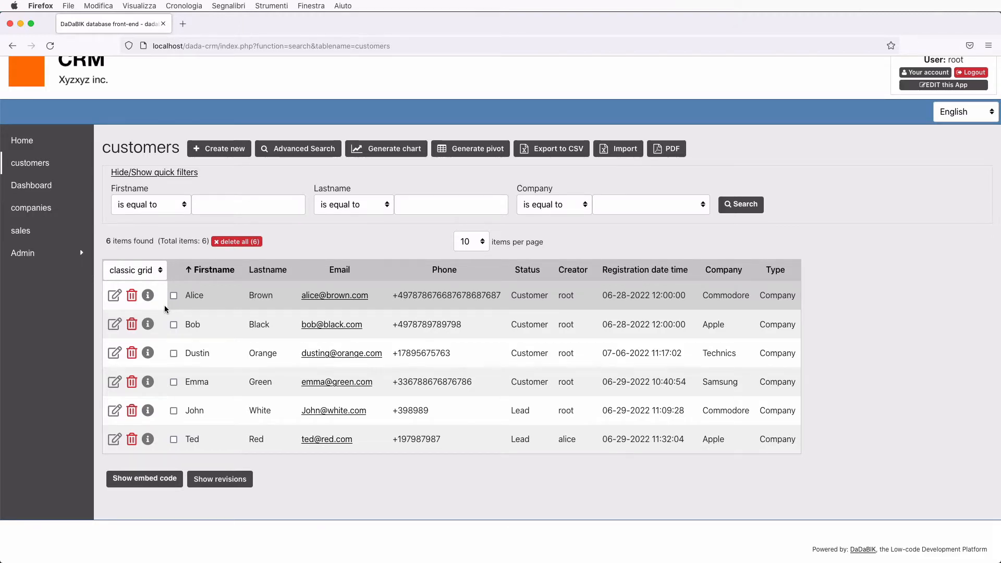
{"action": "scroll", "coordinate": [165, 305], "scroll_direction": "up", "scroll_amount": 1}
{"action": "left_click", "coordinate": [116, 307]}
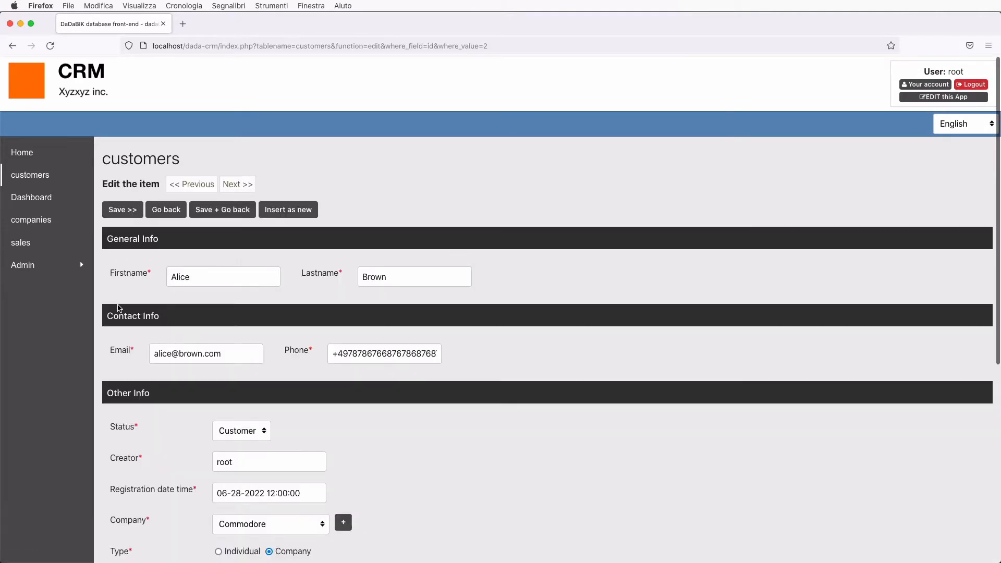
{"action": "scroll", "coordinate": [200, 327], "scroll_direction": "down", "scroll_amount": 2}
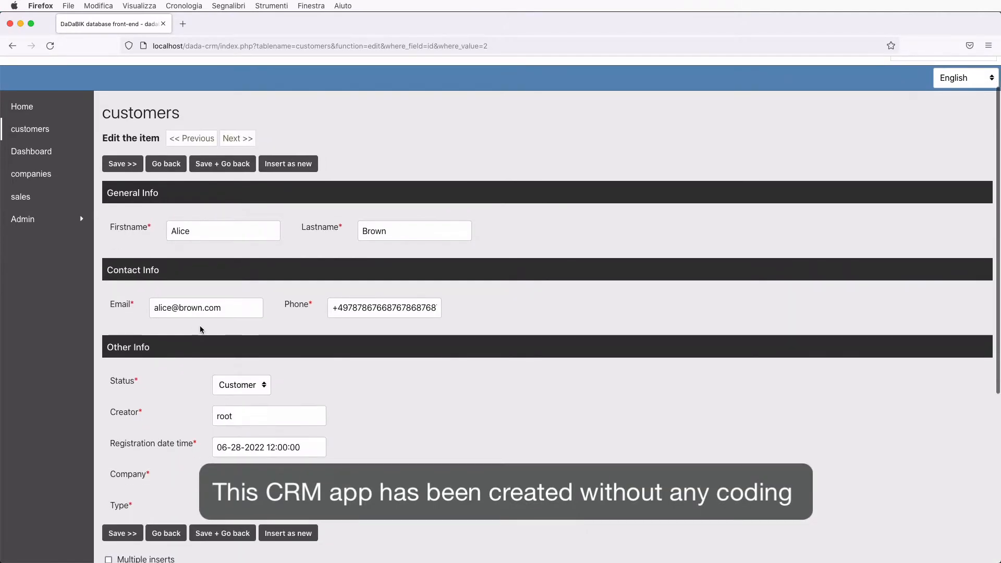
{"action": "scroll", "coordinate": [200, 326], "scroll_direction": "down", "scroll_amount": 10}
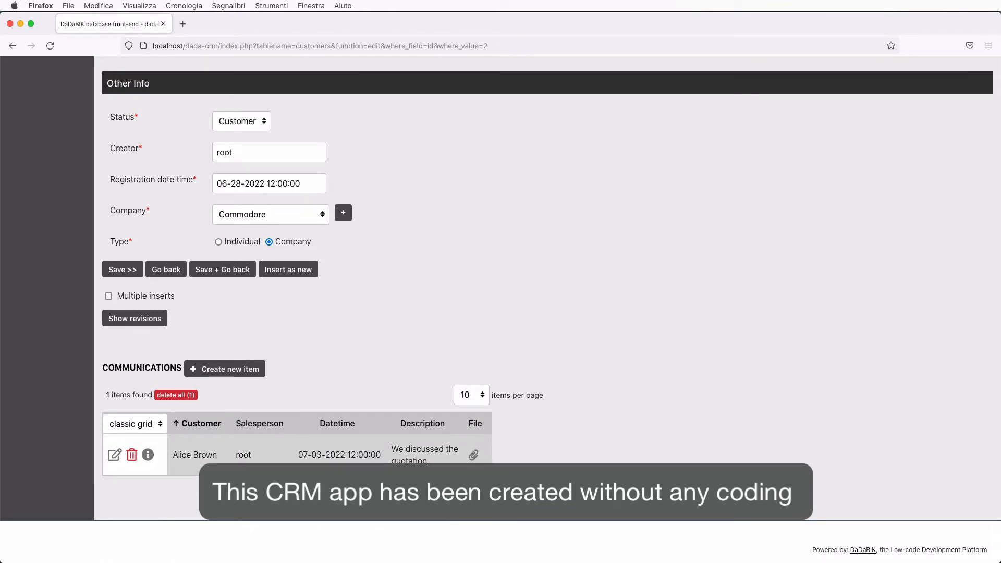
{"action": "scroll", "coordinate": [500, 301], "scroll_direction": "up", "scroll_amount": 12}
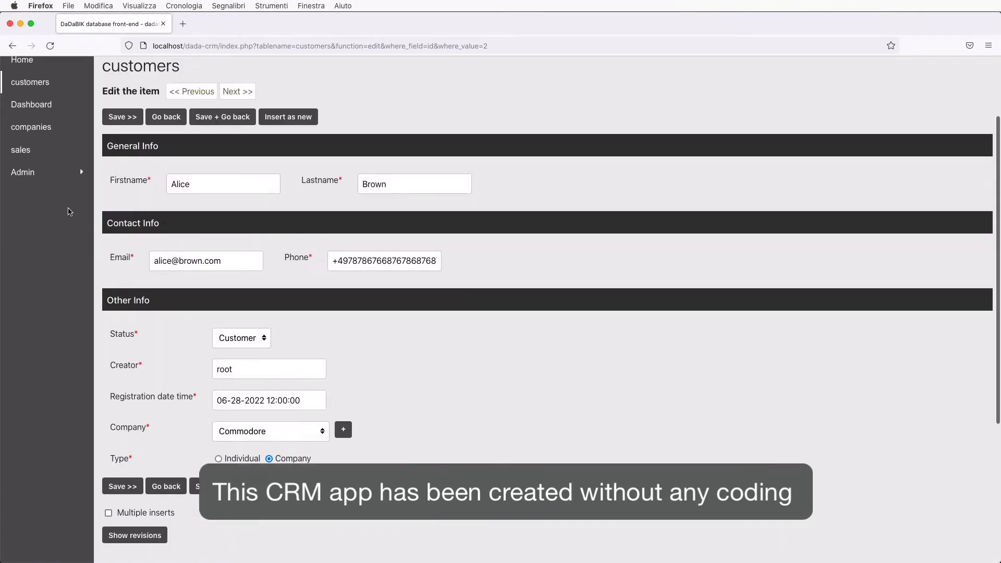
{"action": "left_click", "coordinate": [22, 245]}
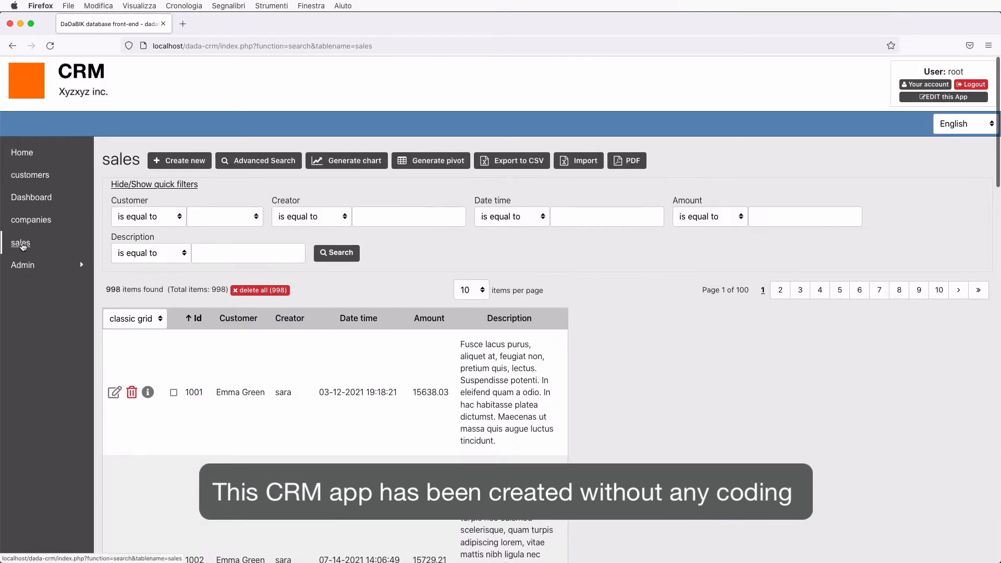
Browse the Manager's Dashboard sales charts, then expand the Admin menu for users and groups
{"action": "left_click", "coordinate": [23, 199]}
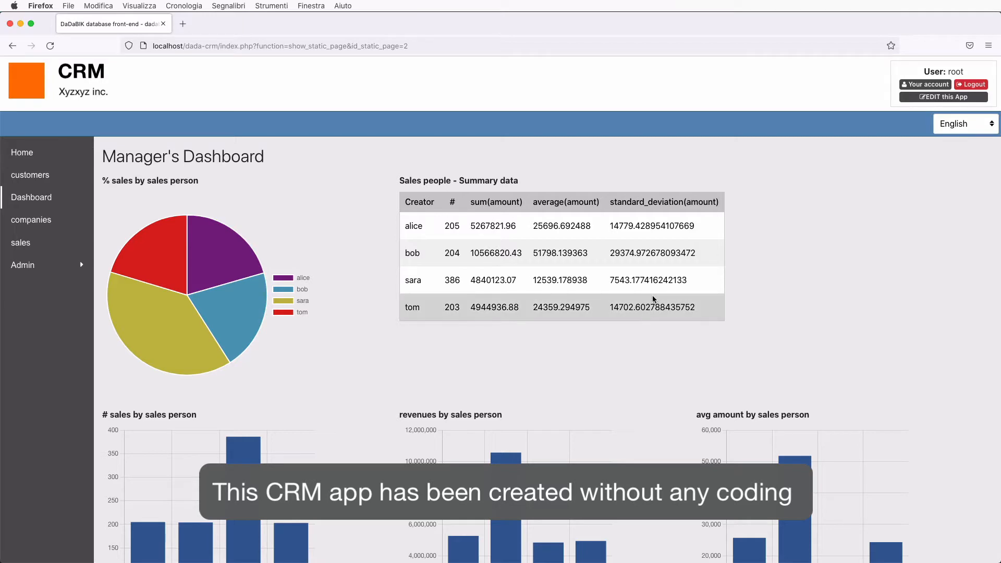
{"action": "scroll", "coordinate": [652, 297], "scroll_direction": "down", "scroll_amount": 6}
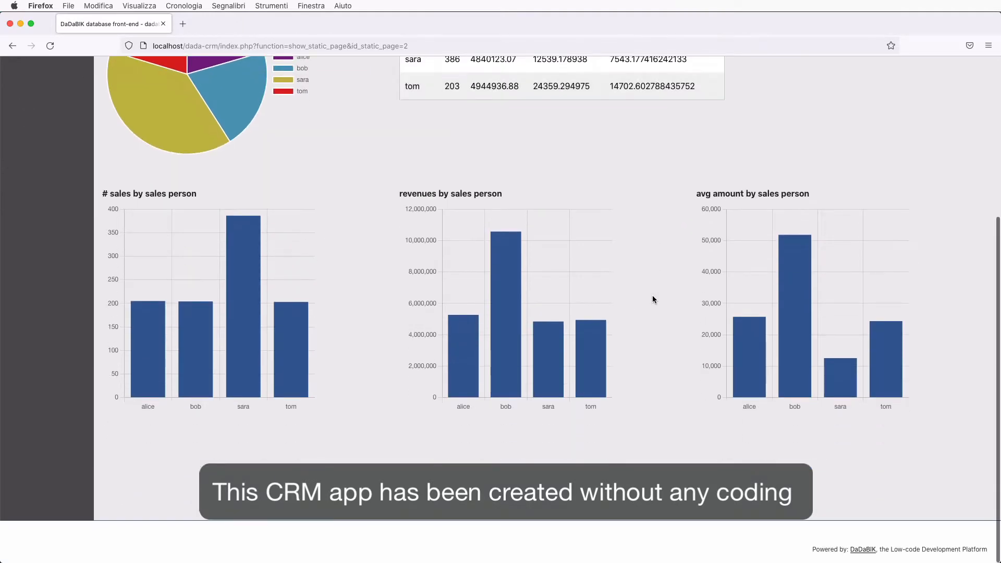
{"action": "scroll", "coordinate": [652, 298], "scroll_direction": "up", "scroll_amount": 6}
{"action": "left_click", "coordinate": [29, 266]}
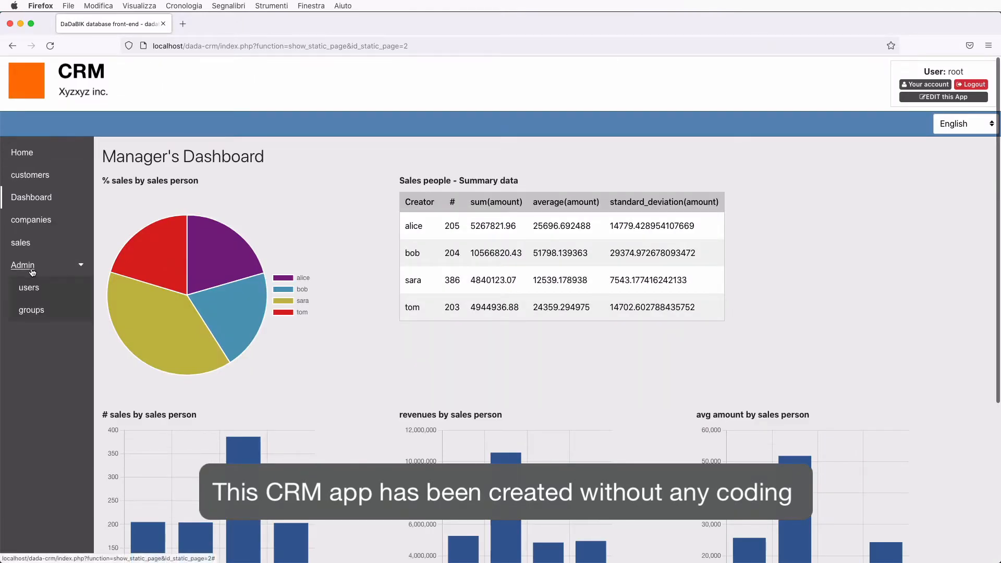
View the admin, salespeople and salesmanagers groups, then return to the Manager's Dashboard
{"action": "left_click", "coordinate": [32, 310]}
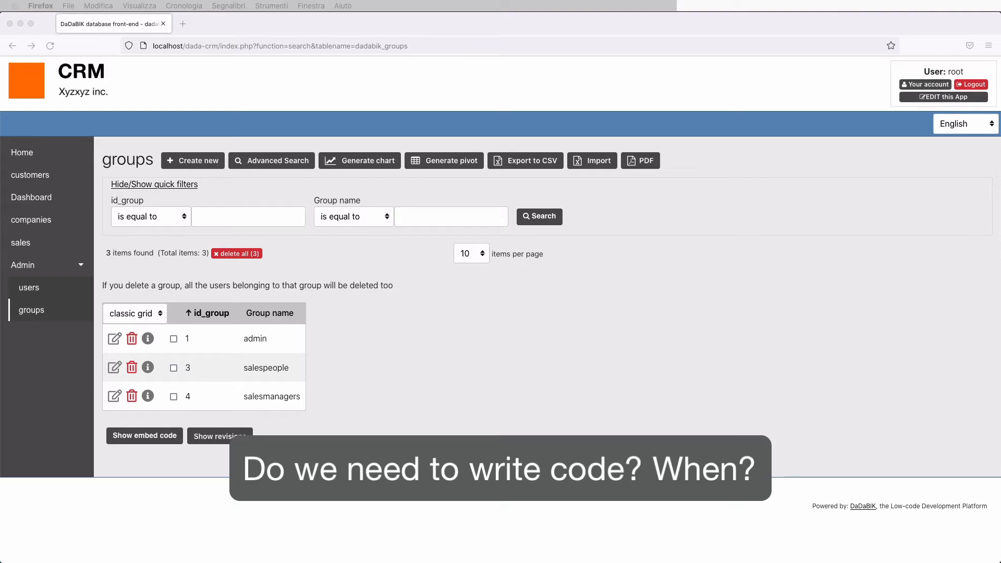
{"action": "left_click", "coordinate": [31, 200]}
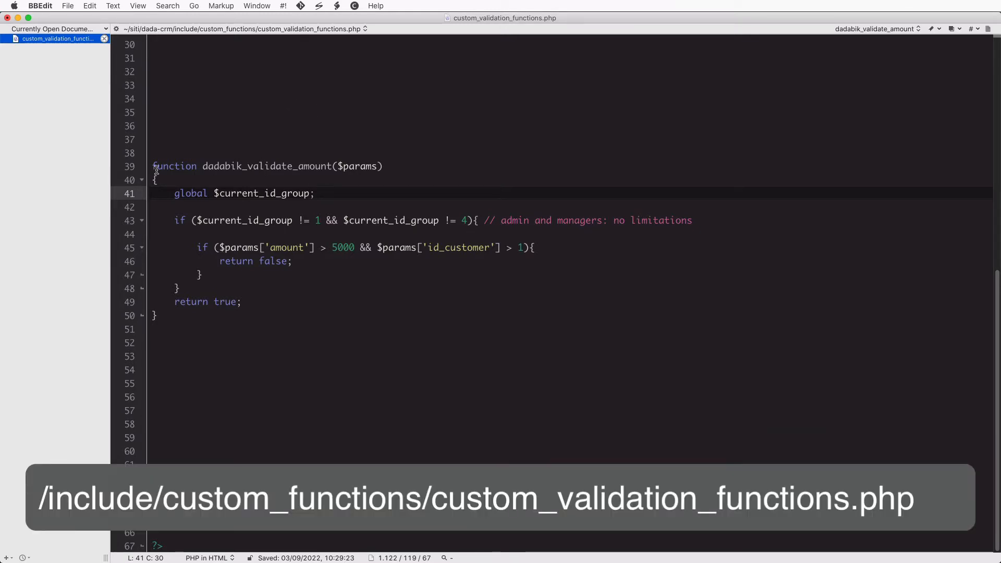
{"action": "left_click_drag", "start_coordinate": [152, 166], "coordinate": [217, 319]}
{"action": "left_click", "coordinate": [307, 322]}
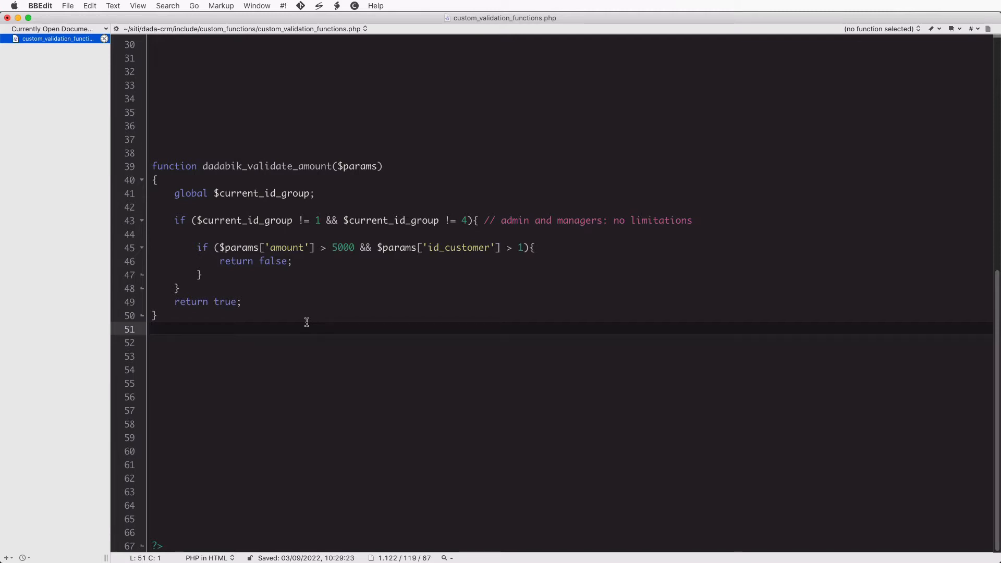
{"action": "left_click_drag", "start_coordinate": [155, 166], "coordinate": [199, 322]}
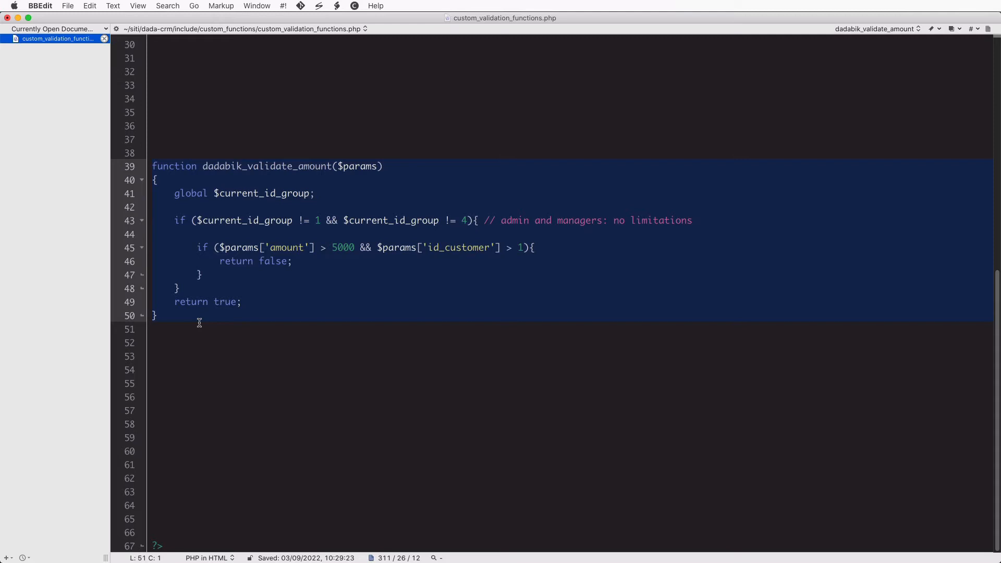
{"action": "left_click", "coordinate": [152, 165]}
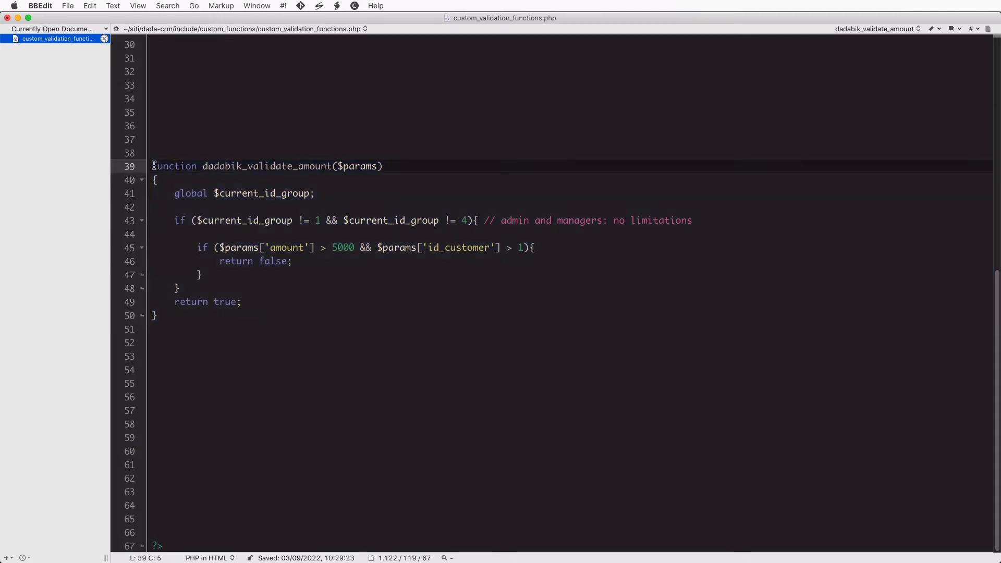
{"action": "left_click", "coordinate": [199, 308], "text": "shift"}
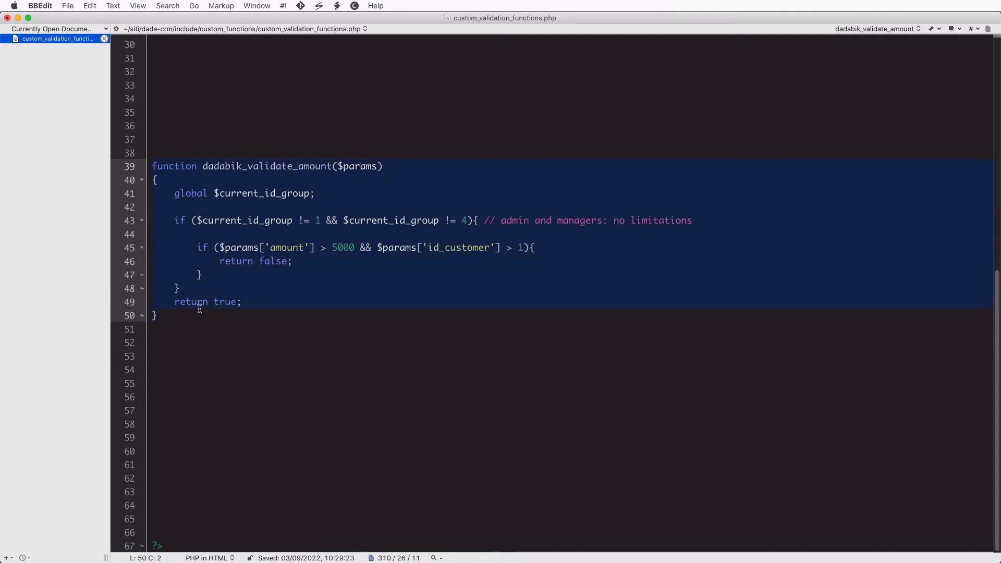
{"action": "left_click", "coordinate": [277, 284]}
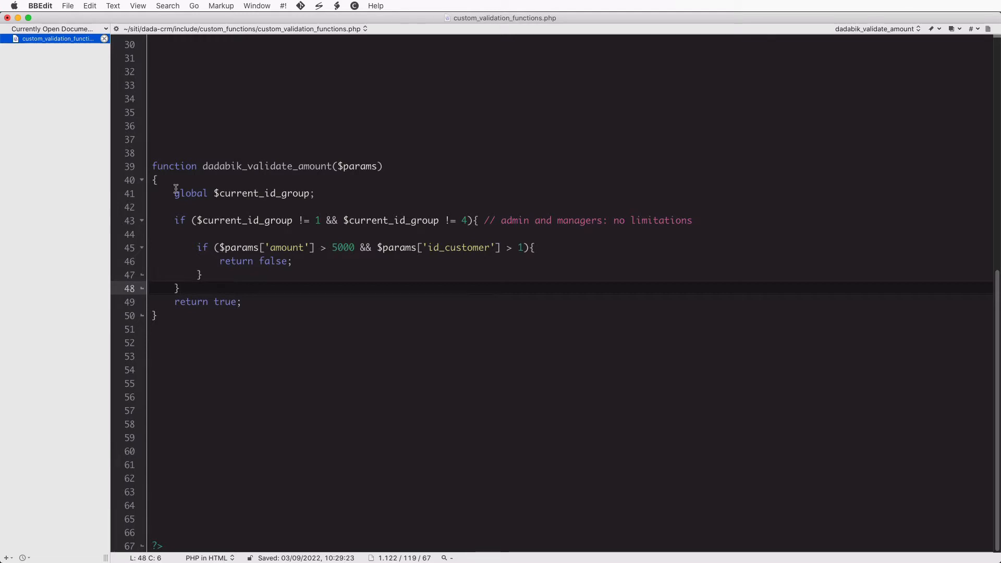
{"action": "left_click_drag", "start_coordinate": [175, 193], "coordinate": [280, 293]}
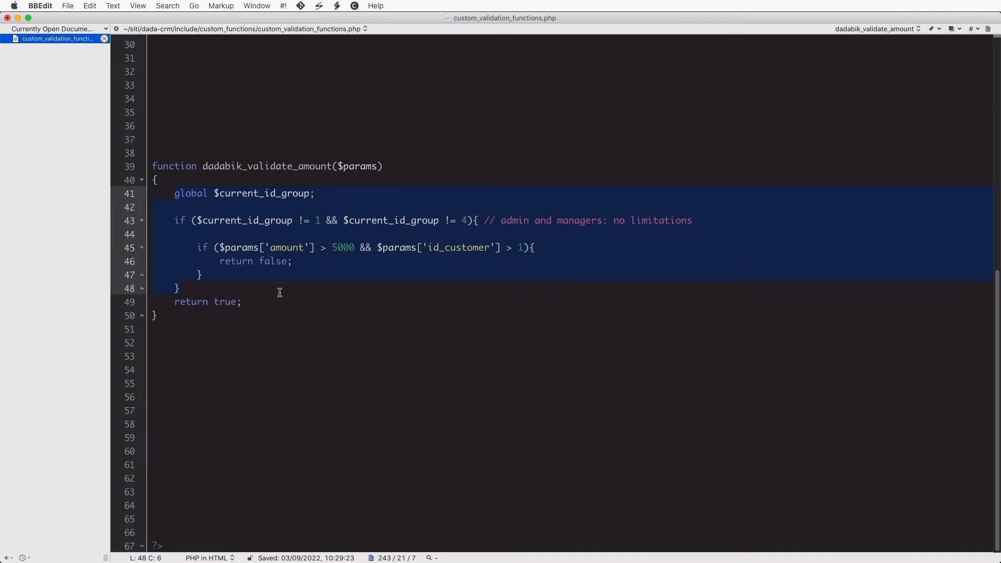
{"action": "left_click", "coordinate": [213, 221]}
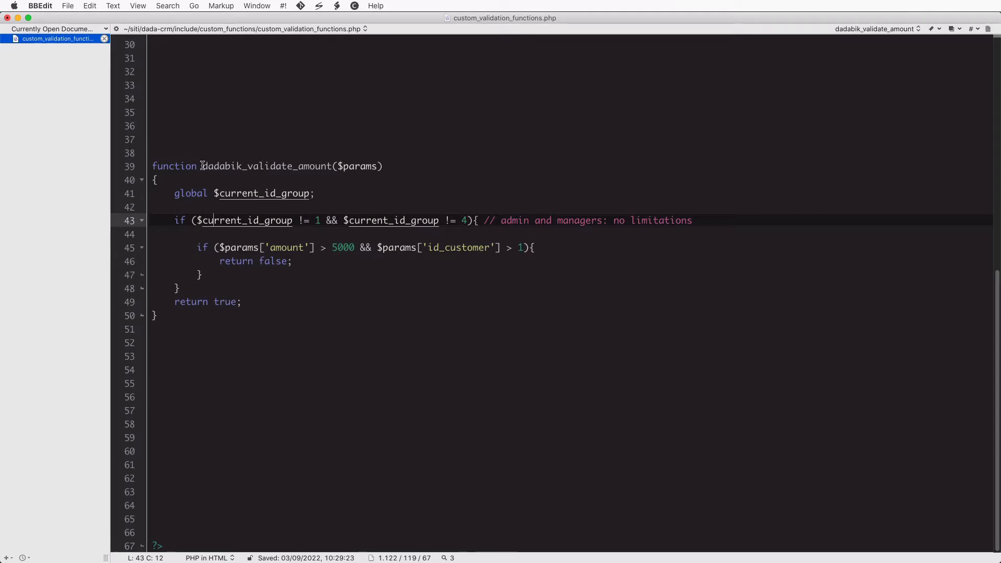
{"action": "left_click_drag", "start_coordinate": [203, 166], "coordinate": [248, 165]}
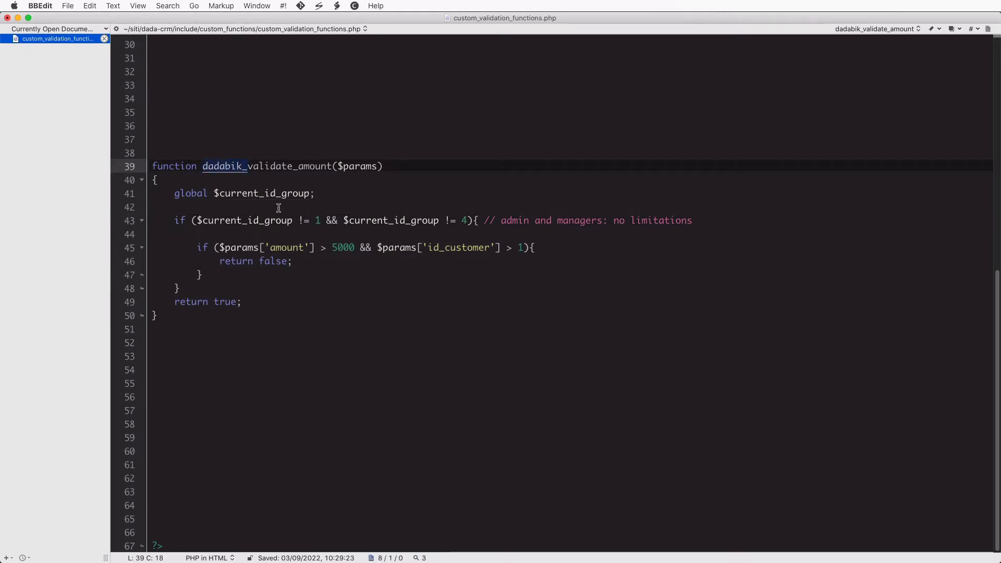
{"action": "left_click", "coordinate": [295, 257]}
{"action": "double_click", "coordinate": [262, 167]}
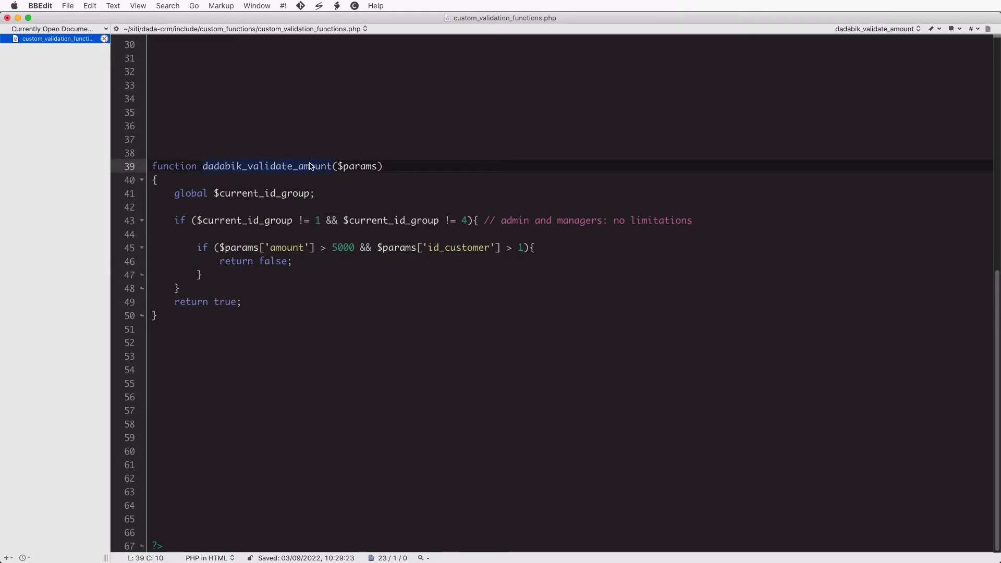
{"action": "left_click_drag", "start_coordinate": [337, 167], "coordinate": [377, 167]}
{"action": "left_click", "coordinate": [399, 166]}
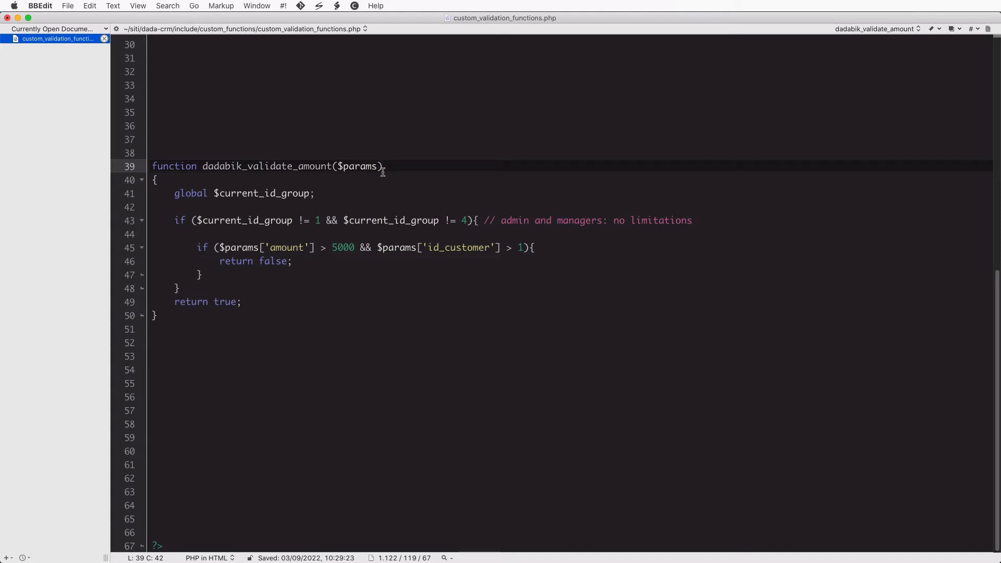
{"action": "key", "text": "Left"}
{"action": "type", "text": ", $fjakfjldska, $"}
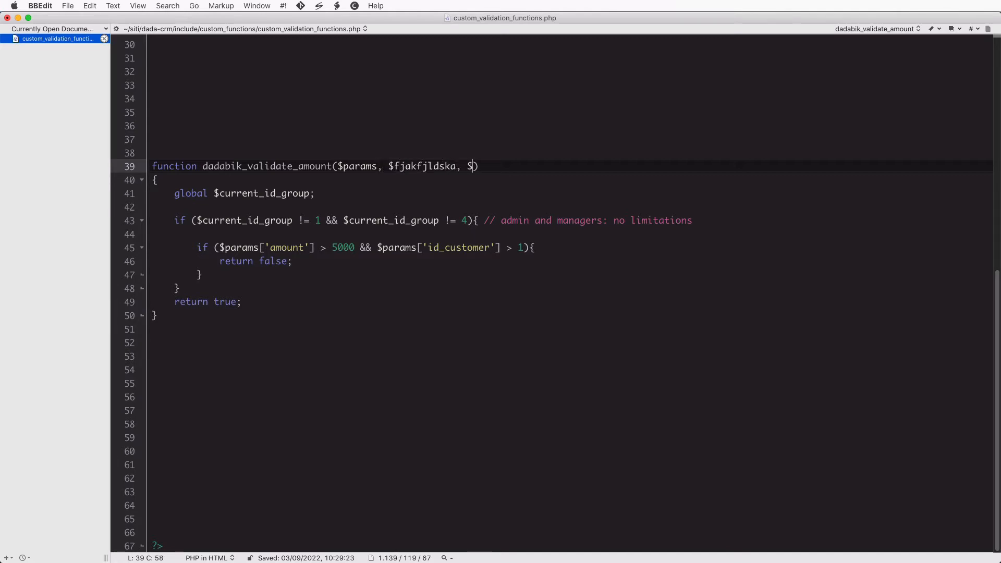
{"action": "type", "text": "fjalfjlksdflk"}
{"action": "key", "text": "Right"}
{"action": "left_click", "coordinate": [376, 166]}
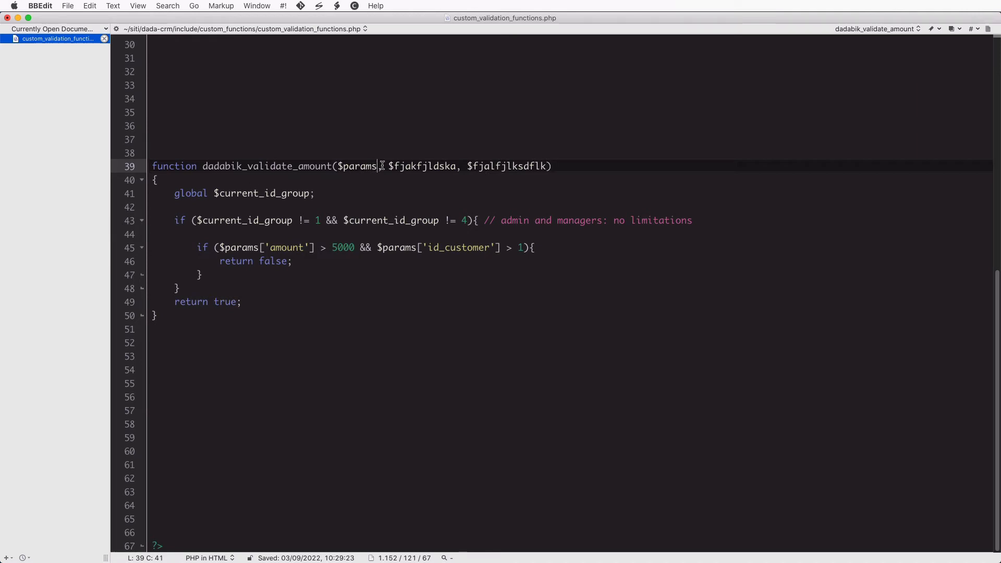
{"action": "left_click", "coordinate": [546, 166], "text": "shift"}
{"action": "key", "text": "BackSpace"}
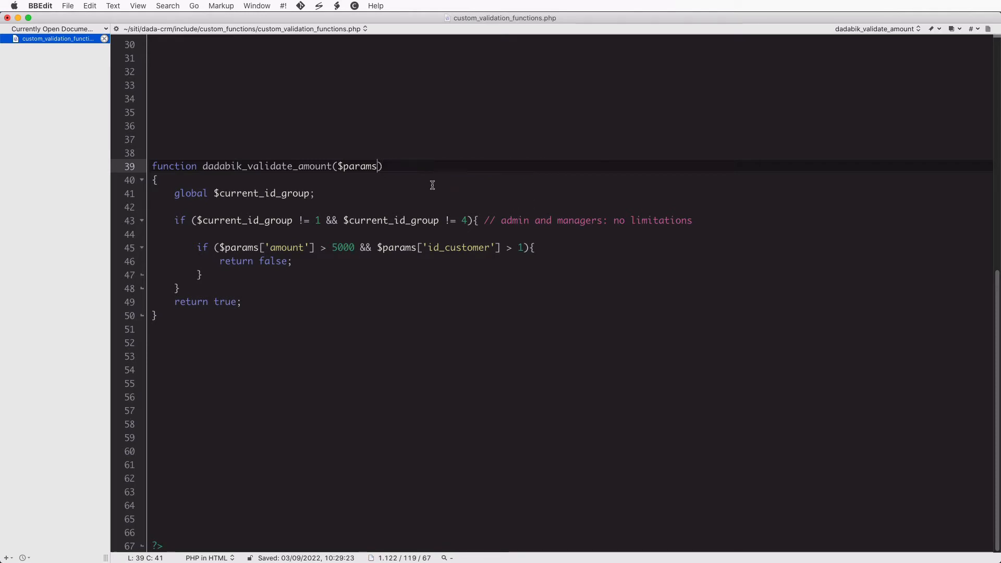
{"action": "double_click", "coordinate": [362, 168]}
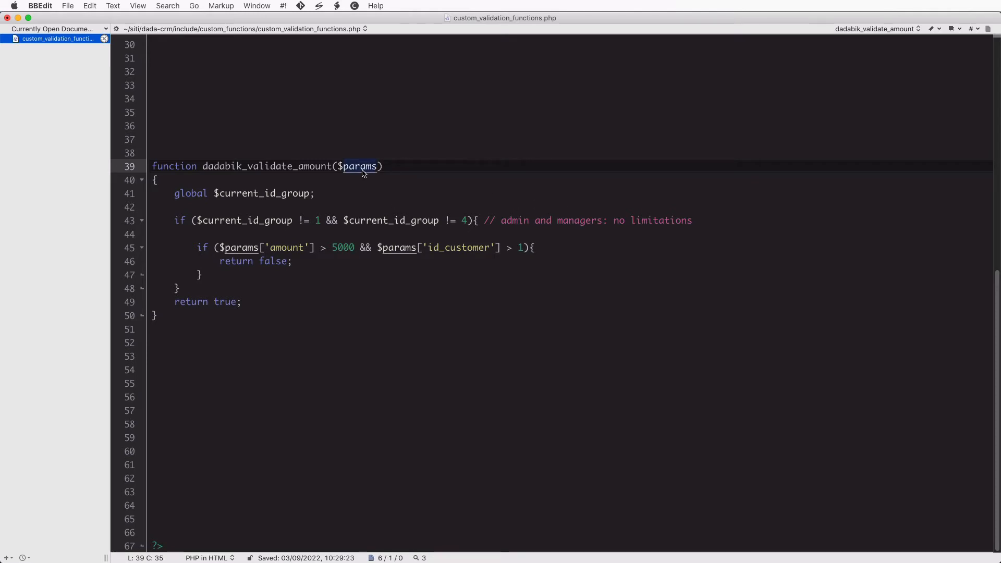
{"action": "type", "text": "fjklajflkasd"}
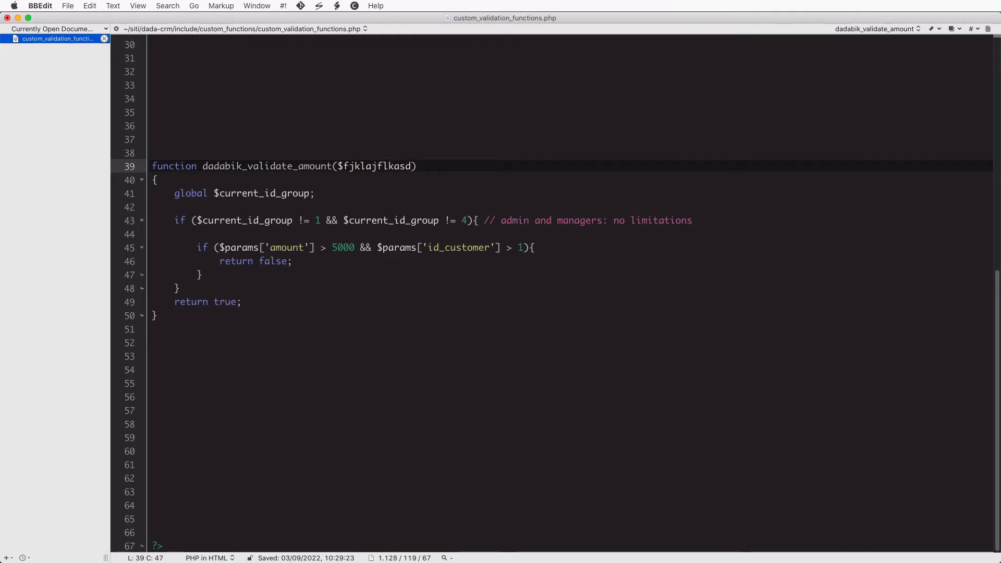
{"action": "key", "text": "super+z"}
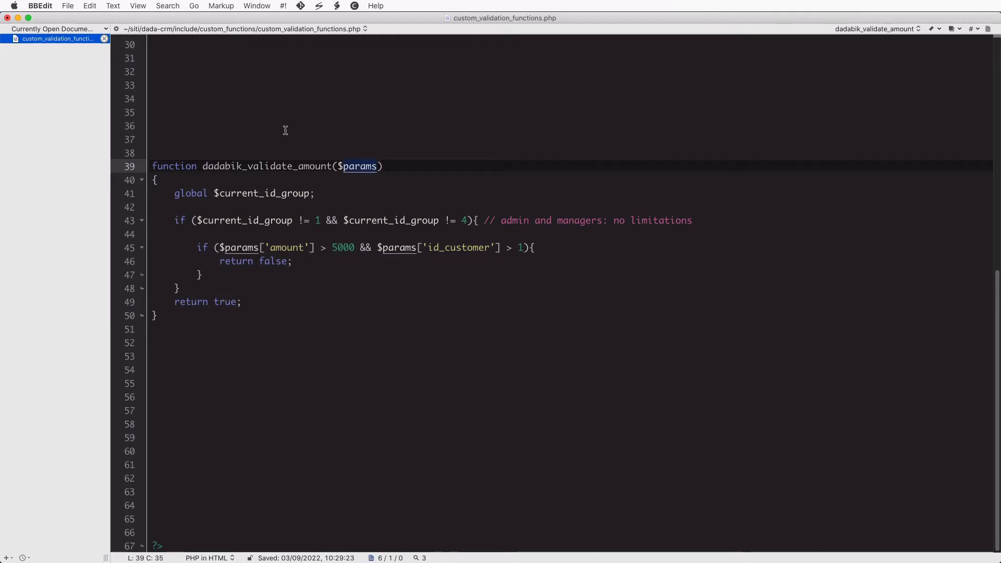
{"action": "double_click", "coordinate": [354, 175]}
{"action": "double_click", "coordinate": [360, 164]}
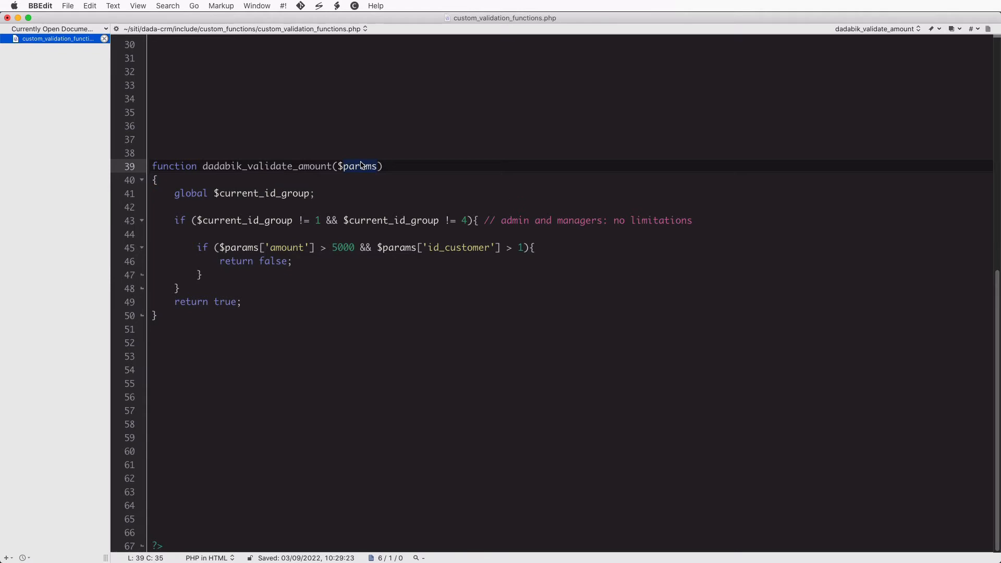
{"action": "key", "text": "shift+Left"}
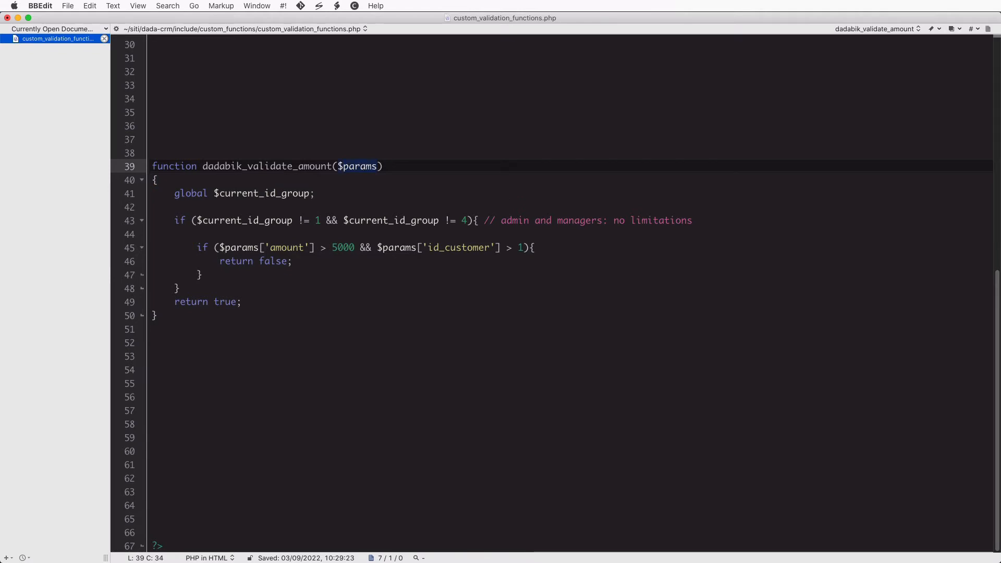
{"action": "key", "text": "Left"}
Open a new sales item form and compare it with the validation code's amount parameter
{"action": "key", "text": "super+Tab"}
{"action": "left_click", "coordinate": [21, 243]}
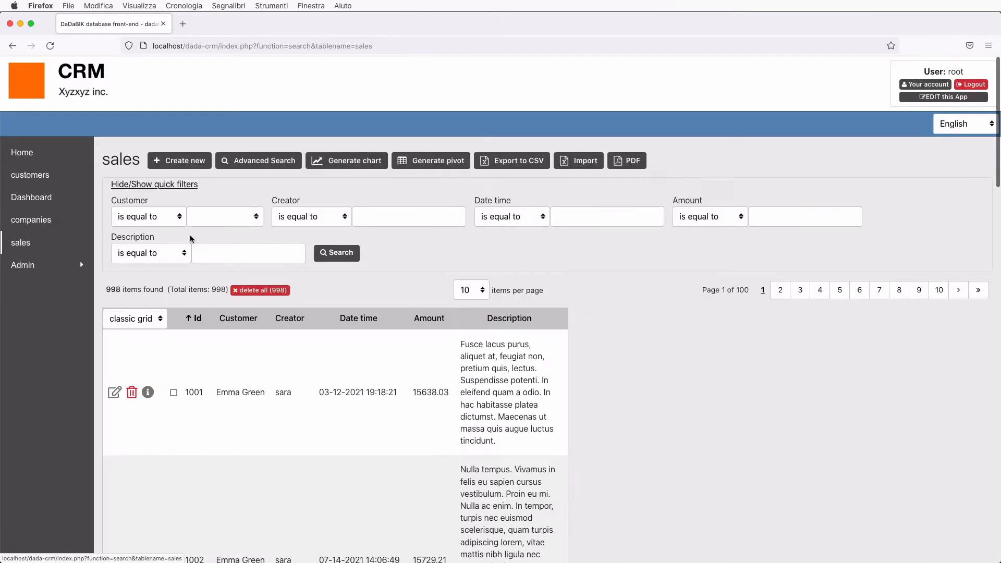
{"action": "left_click", "coordinate": [196, 161]}
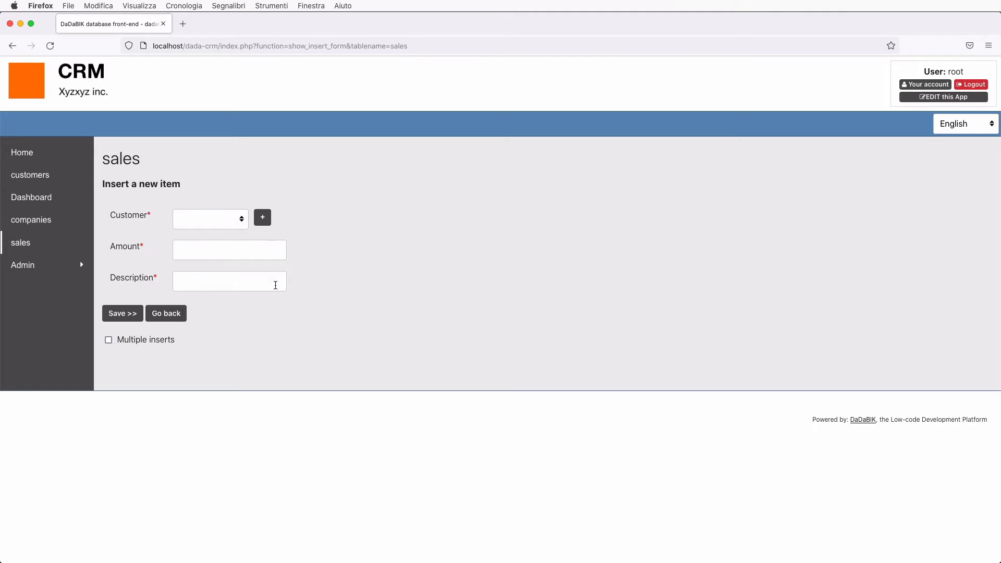
{"action": "key", "text": "super+Tab"}
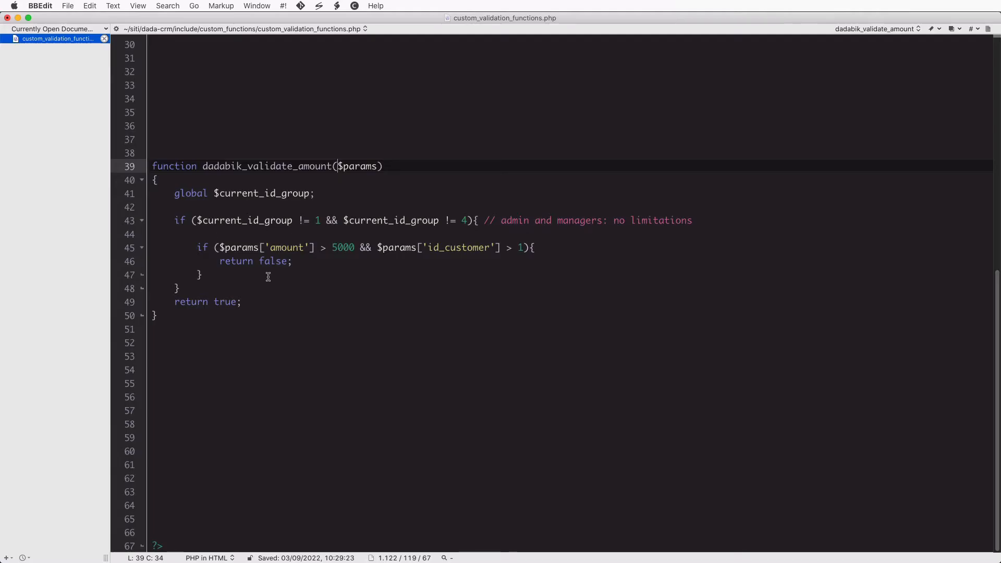
{"action": "double_click", "coordinate": [260, 248]}
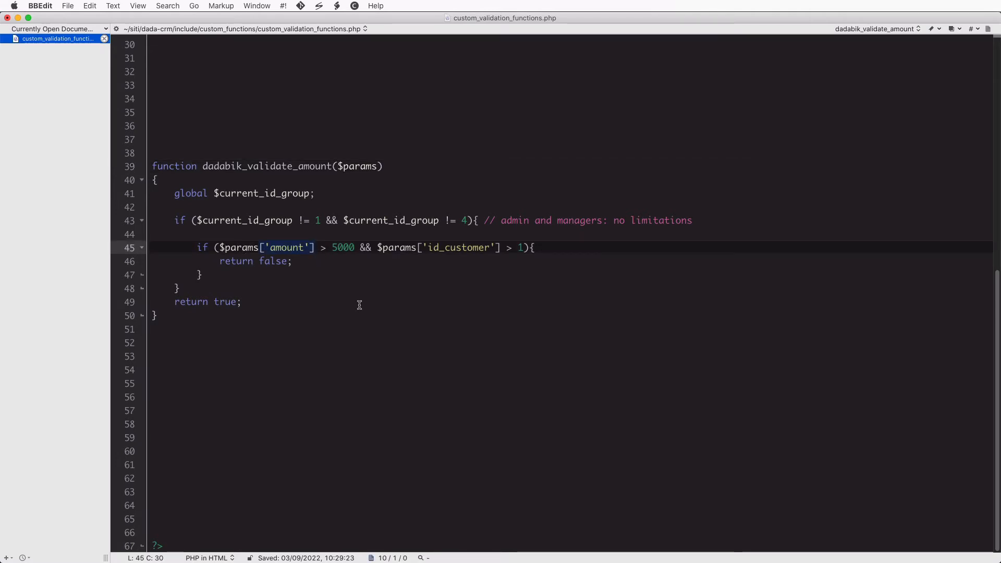
Inspect the form's Amount, Description and Customer fields without entering anything
{"action": "key", "text": "super+Tab"}
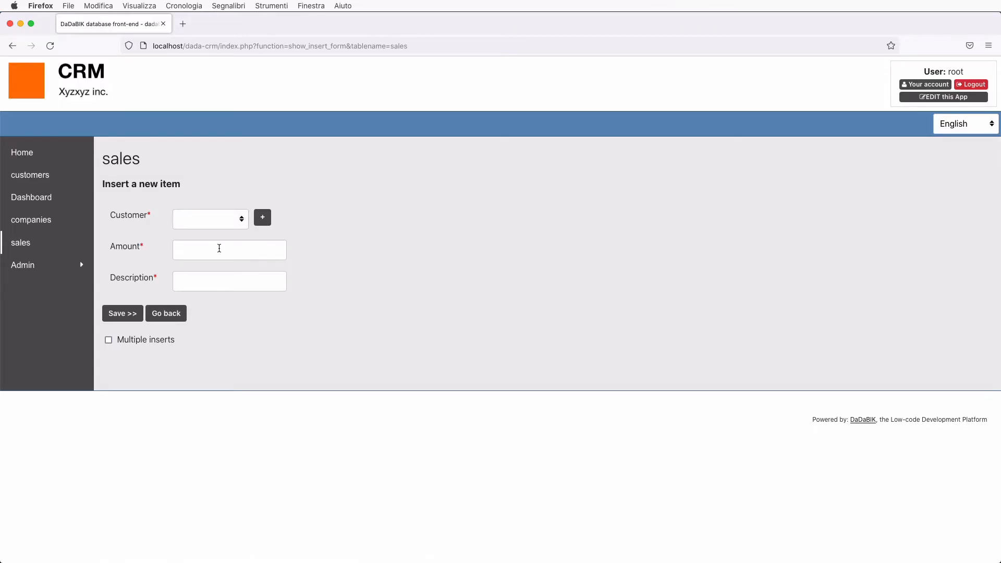
{"action": "left_click", "coordinate": [201, 249]}
{"action": "left_click", "coordinate": [207, 284]}
{"action": "left_click", "coordinate": [209, 219]}
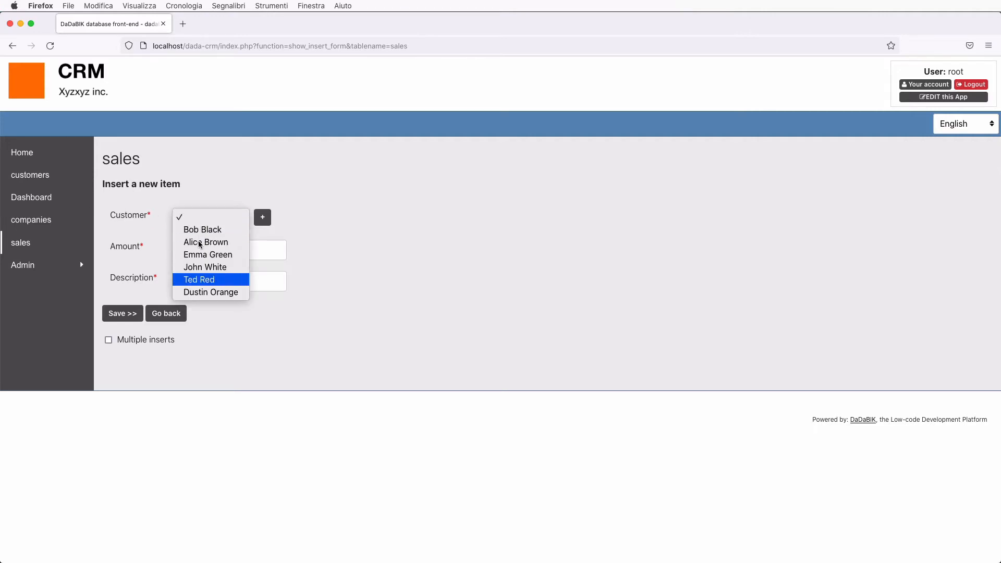
{"action": "left_click", "coordinate": [371, 262]}
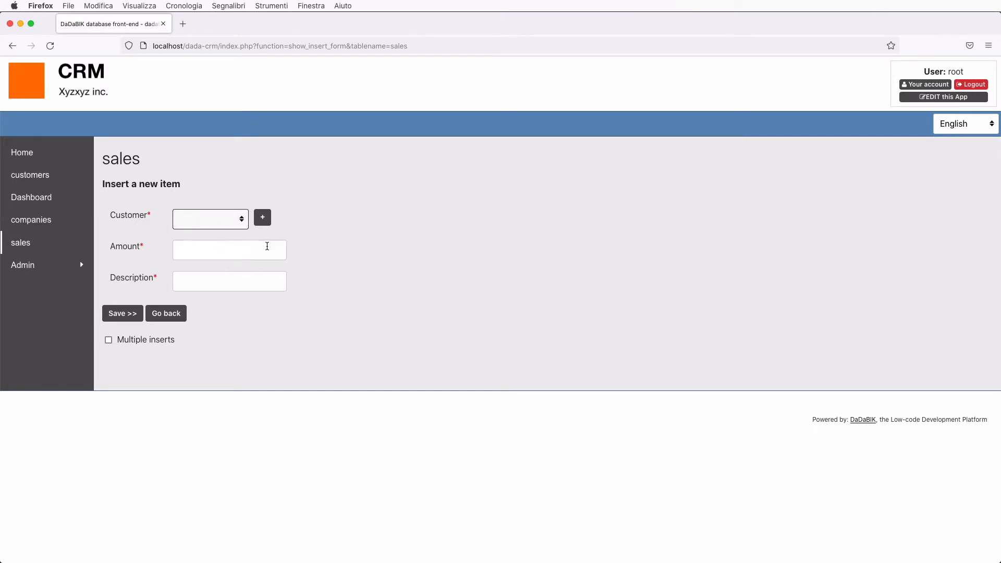
{"action": "key", "text": "super+Tab"}
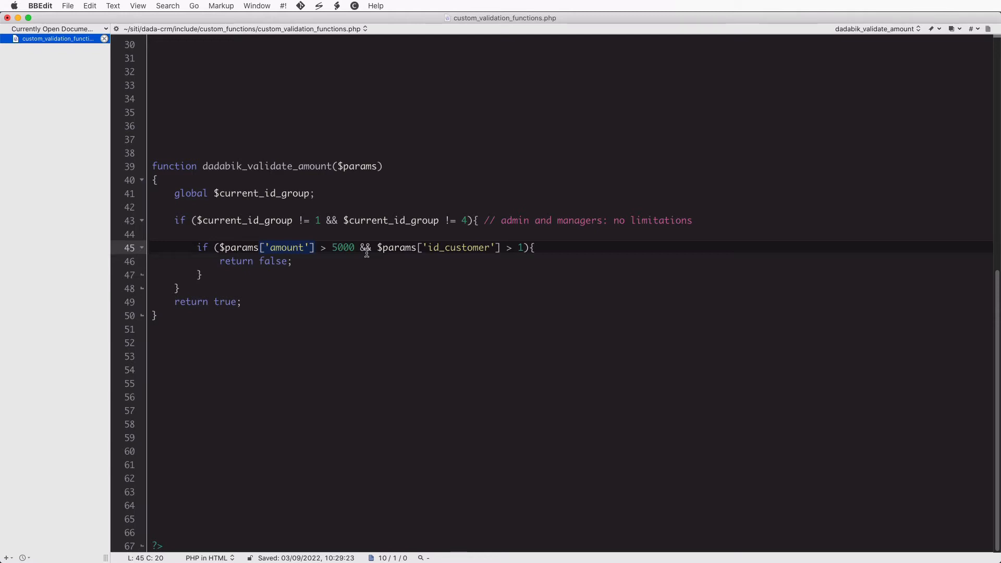
Highlight the global $current_id_group declaration and its global keyword
{"action": "left_click_drag", "start_coordinate": [173, 193], "coordinate": [323, 194]}
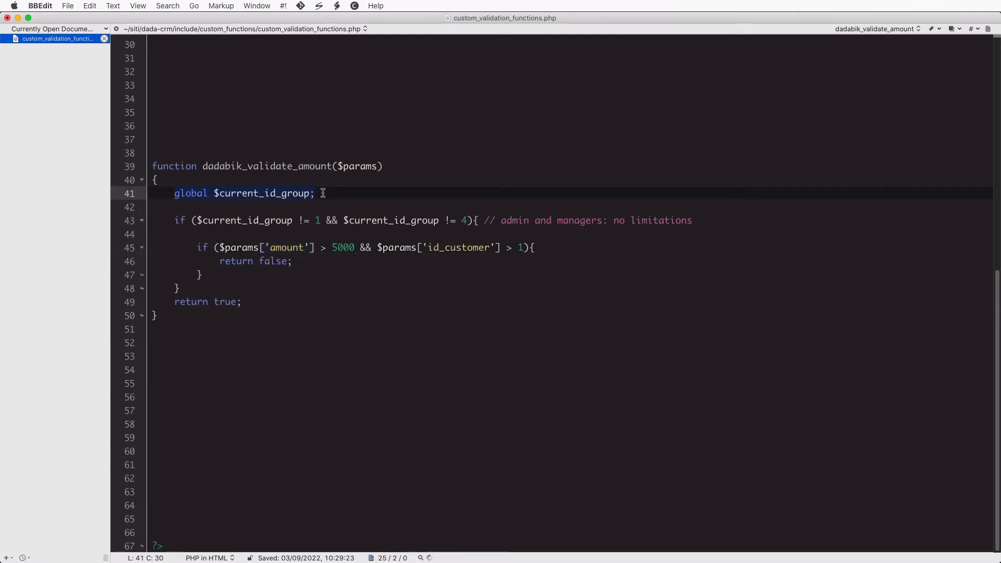
{"action": "left_click", "coordinate": [334, 194]}
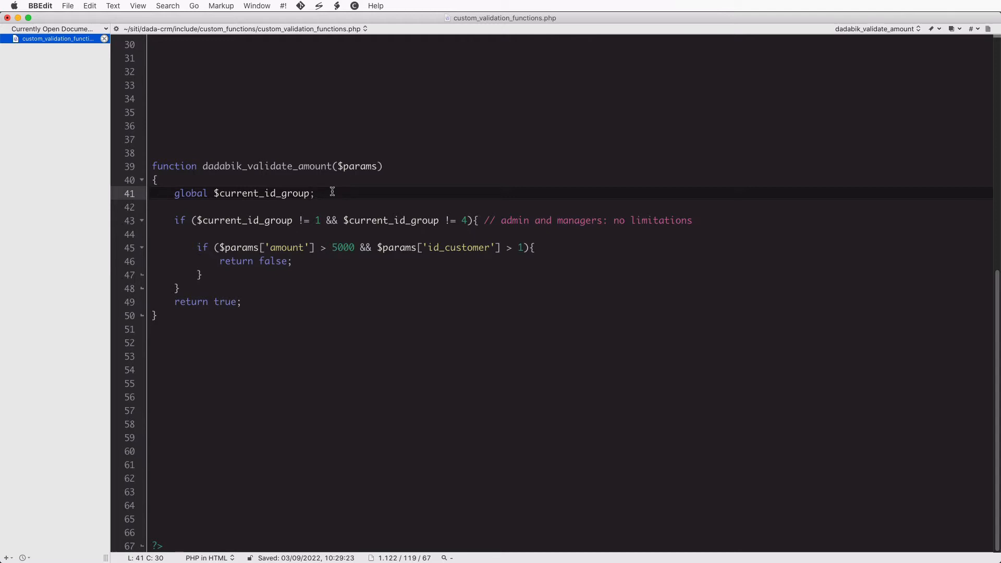
{"action": "left_click_drag", "start_coordinate": [173, 193], "coordinate": [333, 193]}
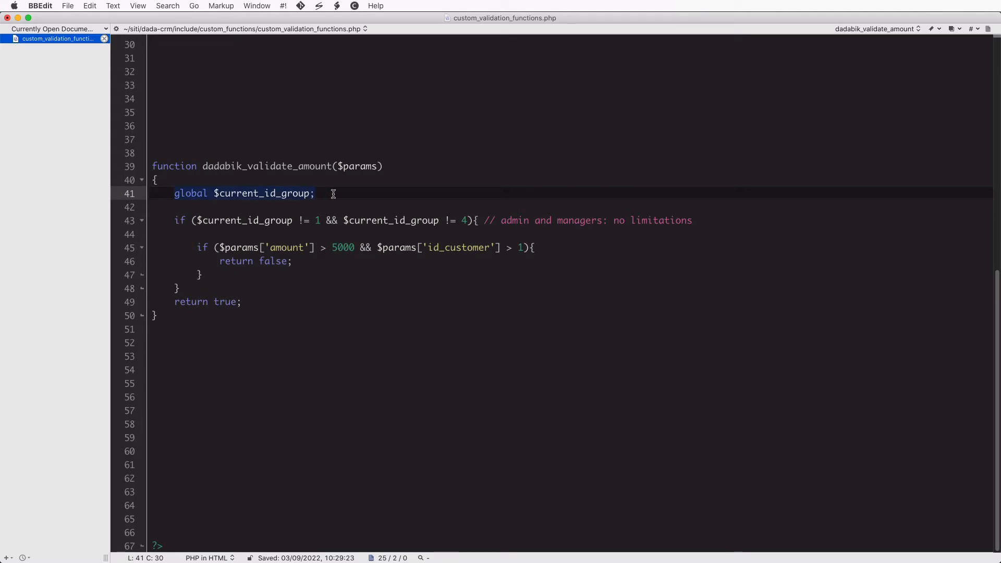
{"action": "double_click", "coordinate": [186, 194]}
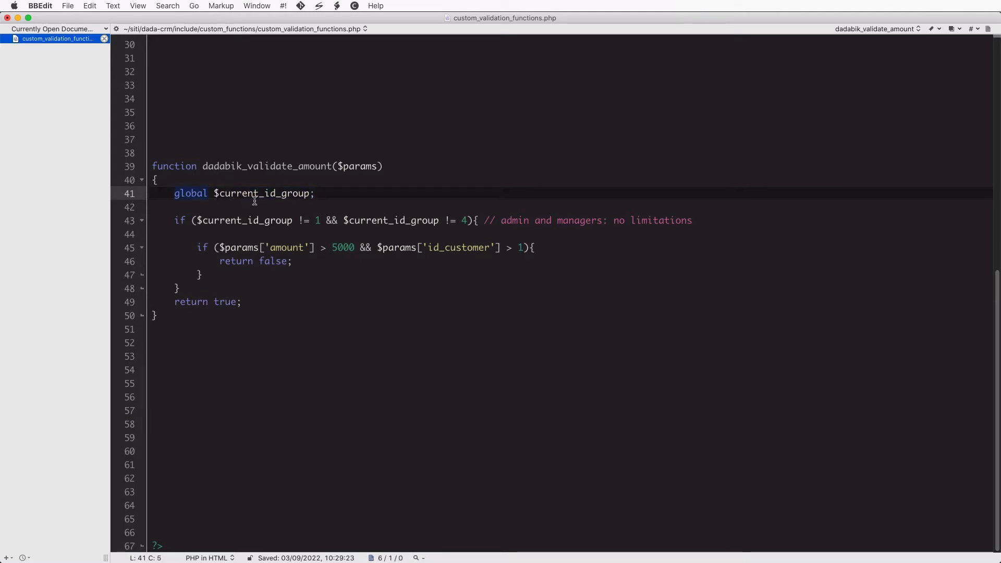
{"action": "left_click", "coordinate": [325, 193]}
Highlight the if condition's group check, current_id_group uses and != operator, then compare with the groups list
{"action": "left_click_drag", "start_coordinate": [197, 220], "coordinate": [295, 221]}
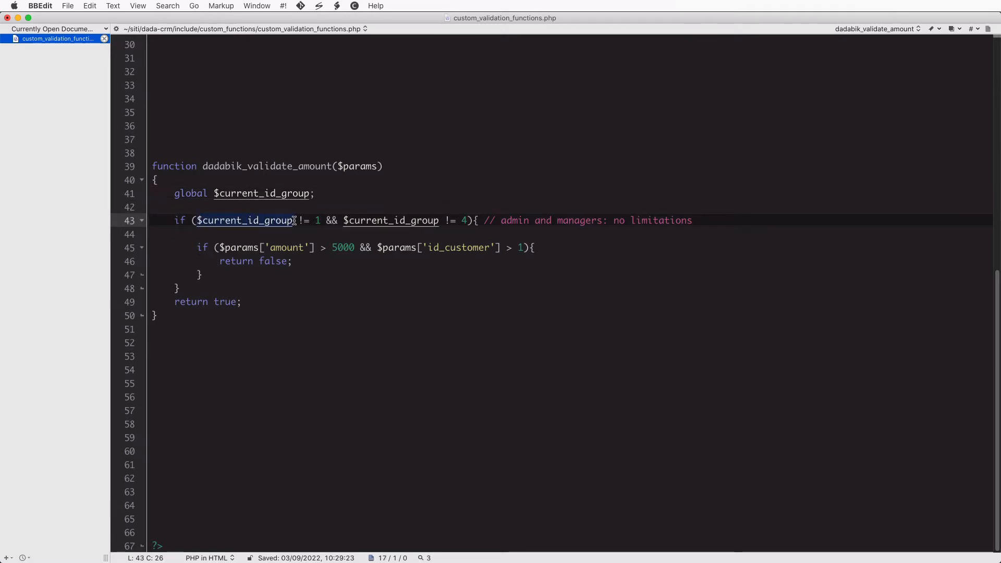
{"action": "left_click", "coordinate": [294, 241]}
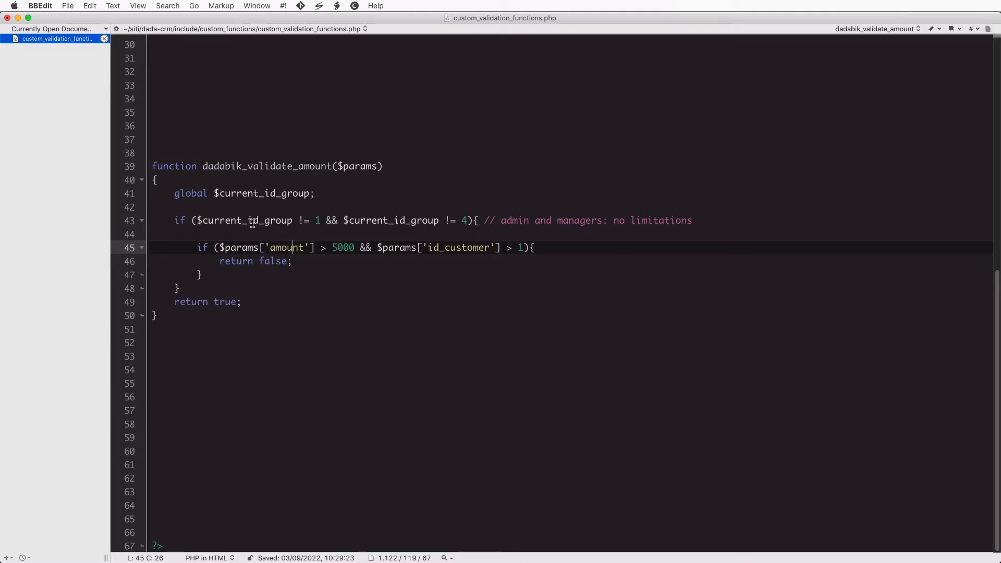
{"action": "double_click", "coordinate": [278, 194]}
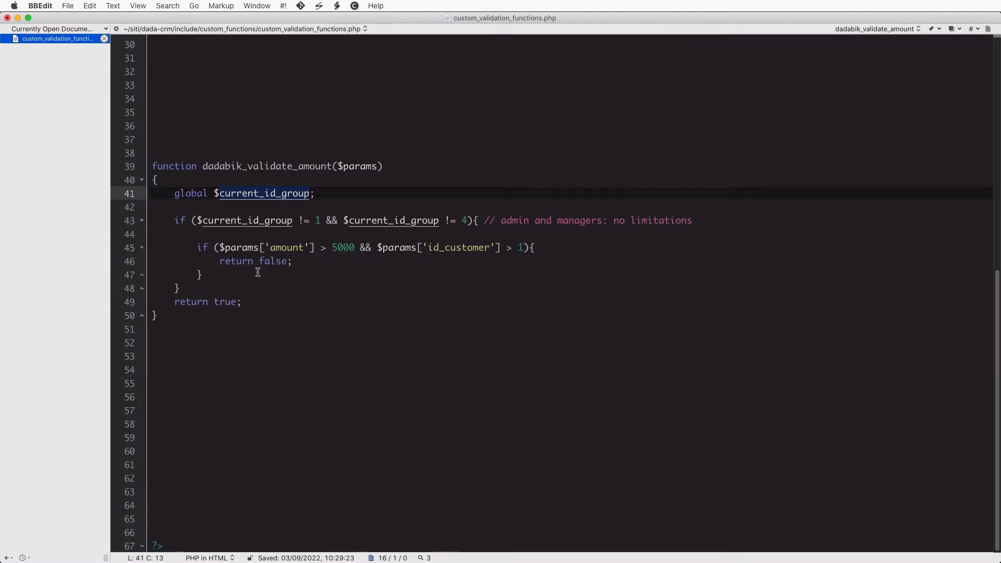
{"action": "left_click", "coordinate": [175, 221]}
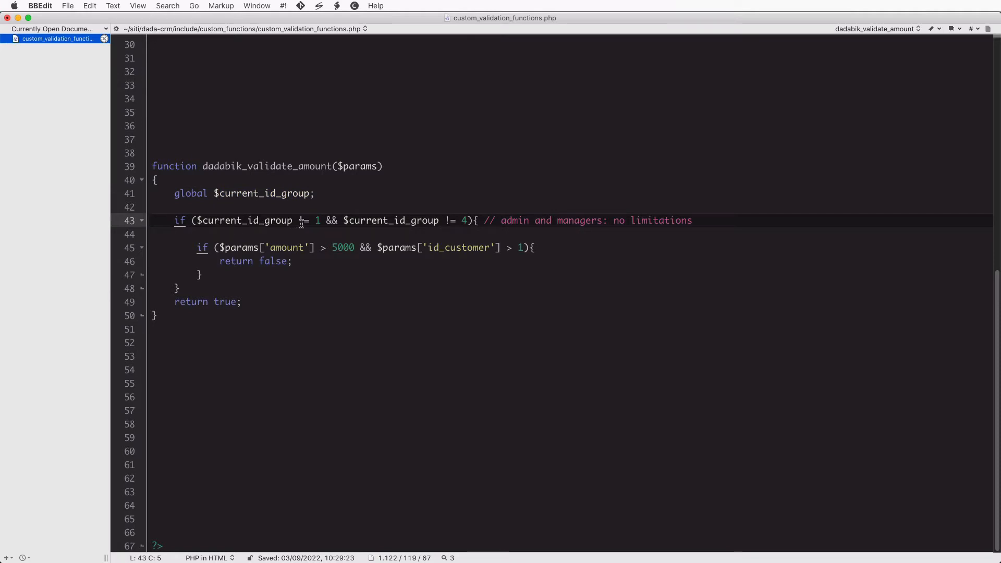
{"action": "left_click_drag", "start_coordinate": [298, 221], "coordinate": [310, 221]}
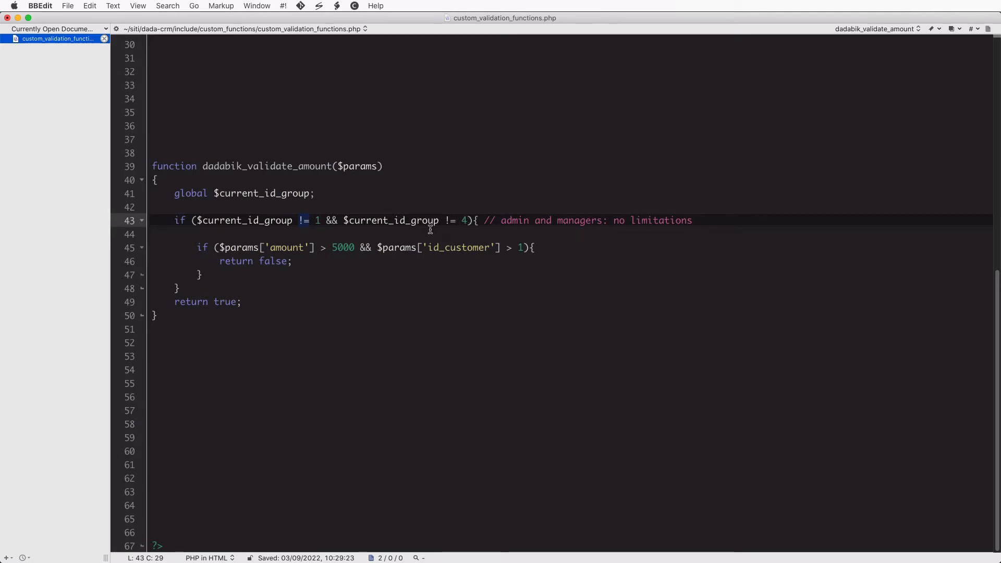
{"action": "left_click", "coordinate": [430, 230]}
{"action": "key", "text": "super+Tab"}
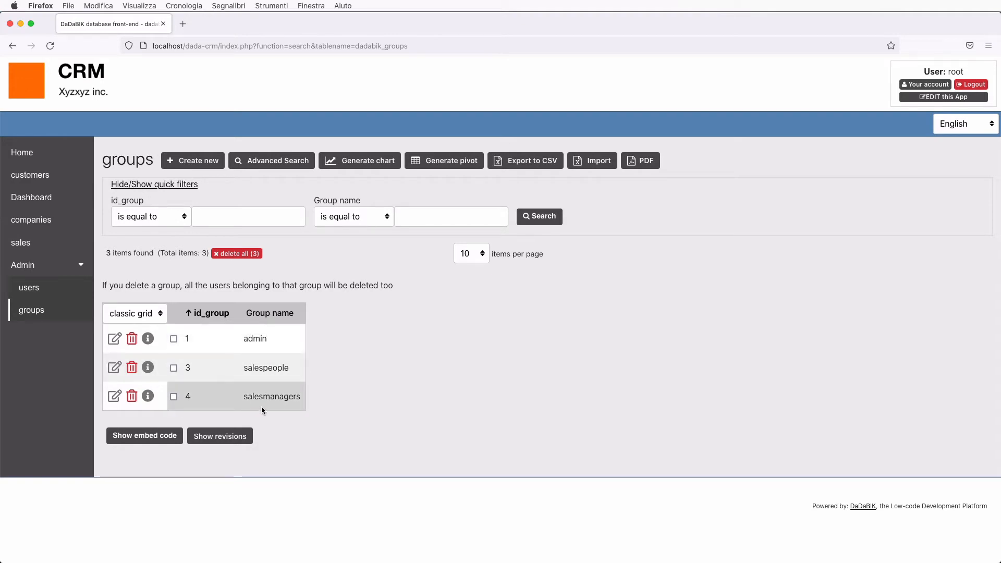
Highlight the inner amount check and return true, cross-checking group ids 1 and 4
{"action": "key", "text": "super+Tab"}
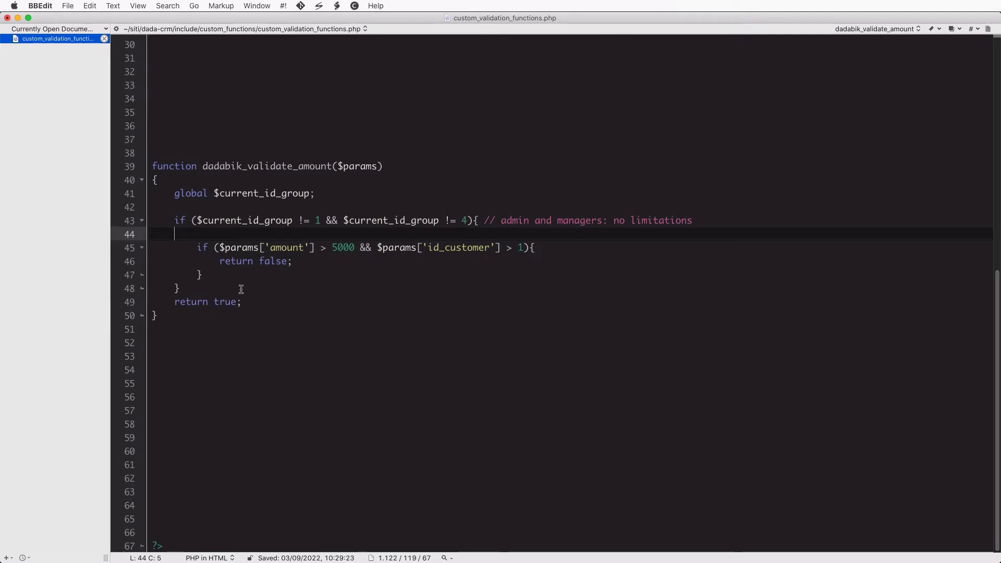
{"action": "left_click_drag", "start_coordinate": [197, 247], "coordinate": [232, 273]}
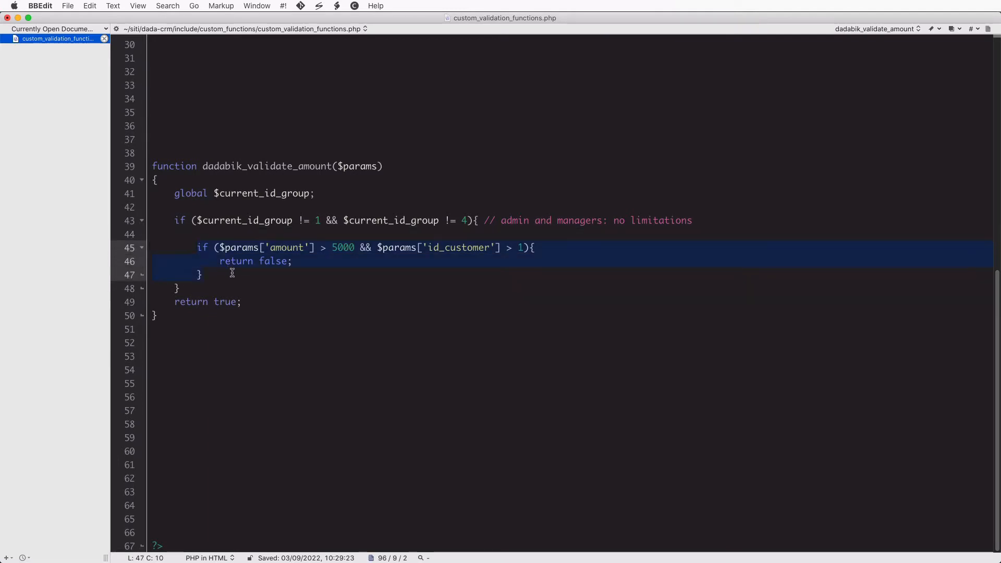
{"action": "left_click", "coordinate": [232, 273]}
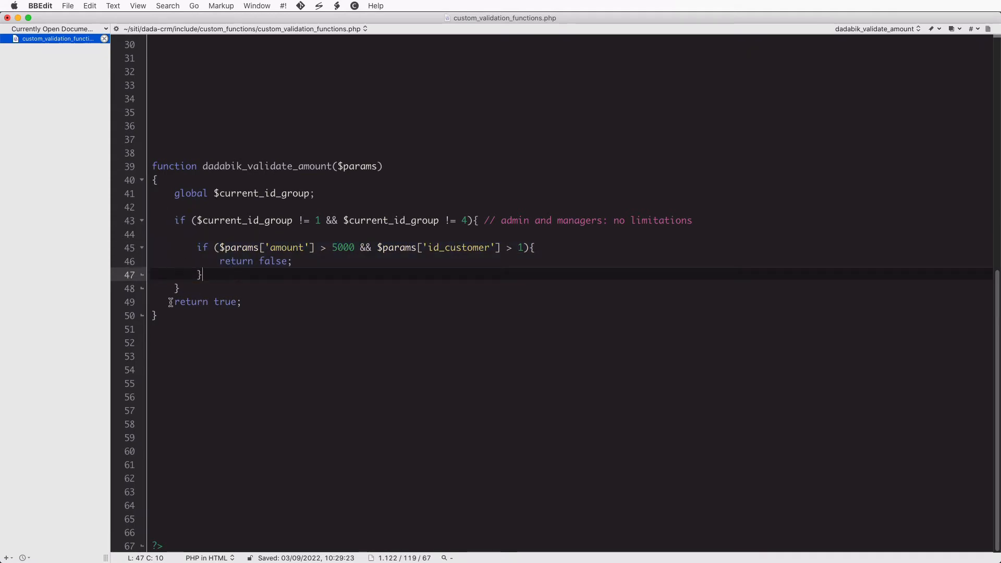
{"action": "left_click_drag", "start_coordinate": [167, 302], "coordinate": [270, 301]}
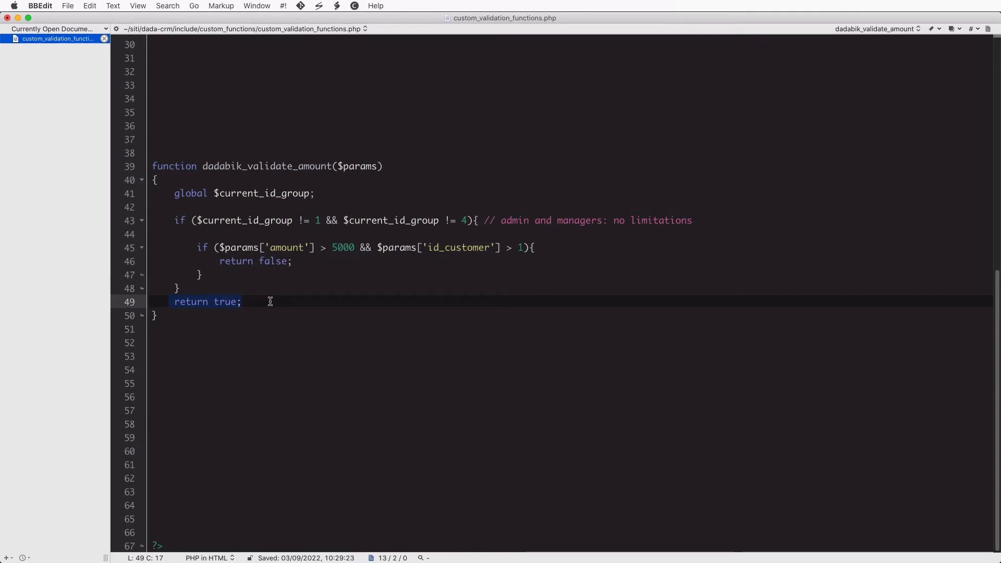
{"action": "left_click", "coordinate": [449, 229]}
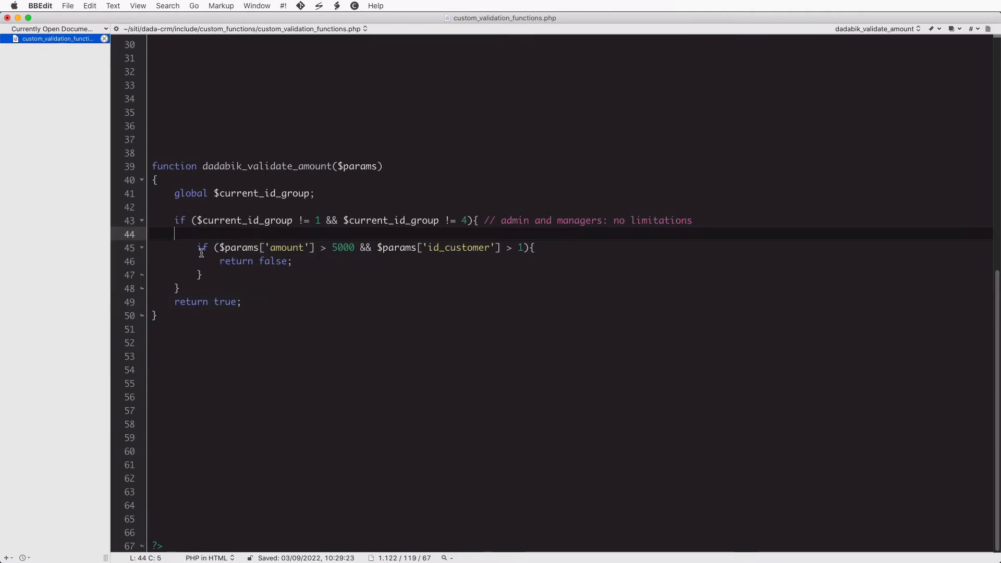
{"action": "key", "text": "super+Tab"}
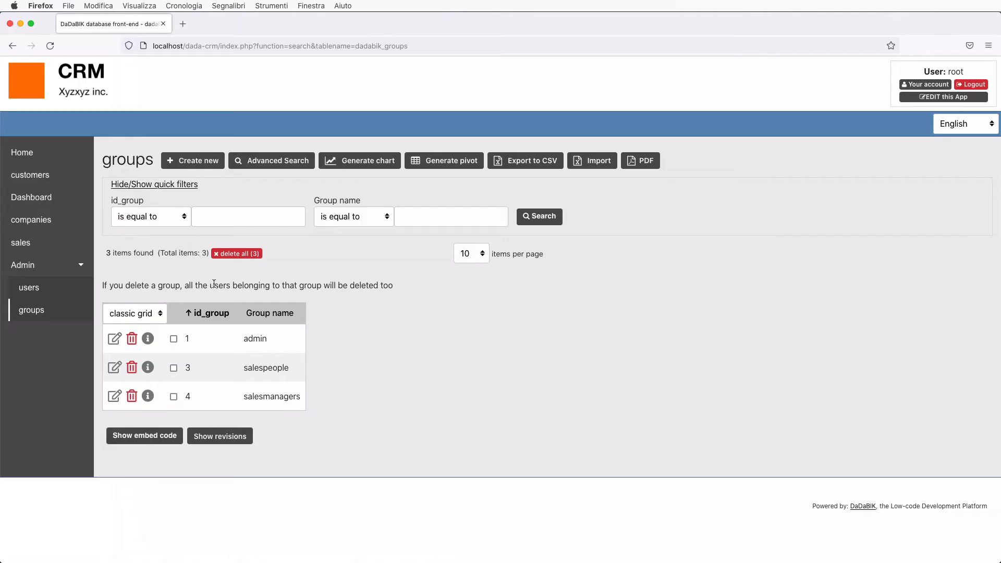
{"action": "key", "text": "super+Tab"}
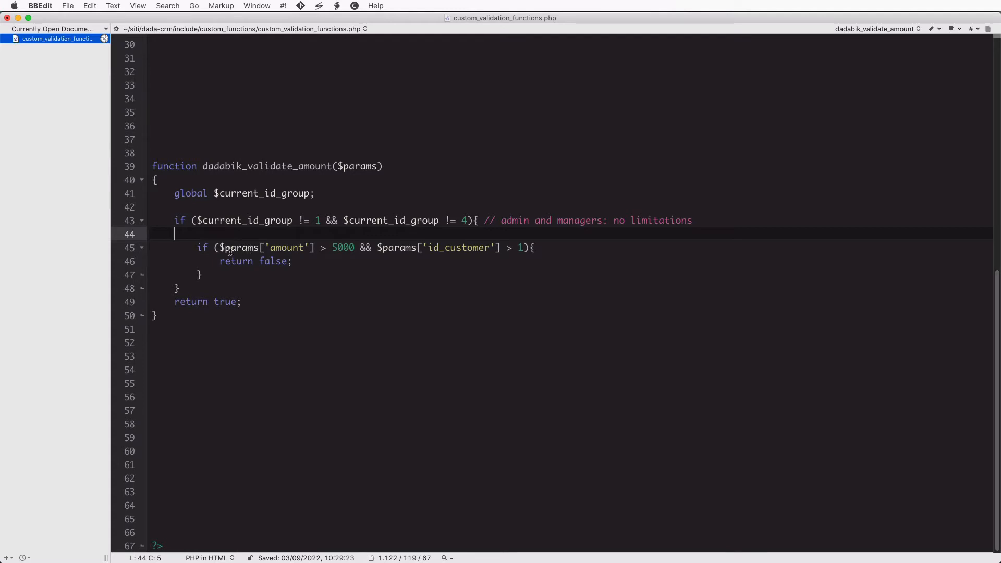
Highlight the amount > 5000 condition and its id_customer exception
{"action": "left_click_drag", "start_coordinate": [220, 248], "coordinate": [356, 247]}
{"action": "left_click", "coordinate": [357, 247]}
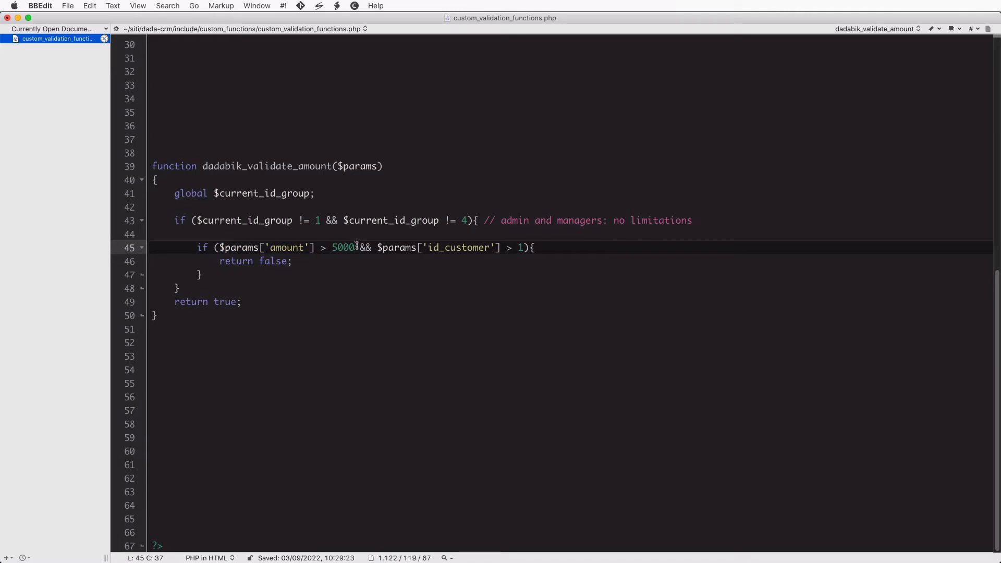
{"action": "double_click", "coordinate": [458, 248]}
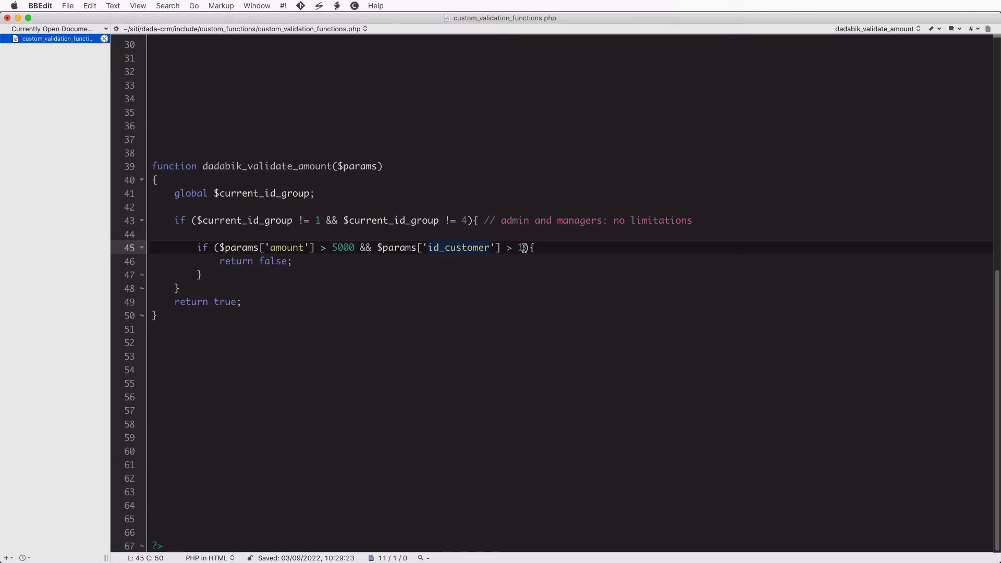
{"action": "left_click", "coordinate": [361, 248]}
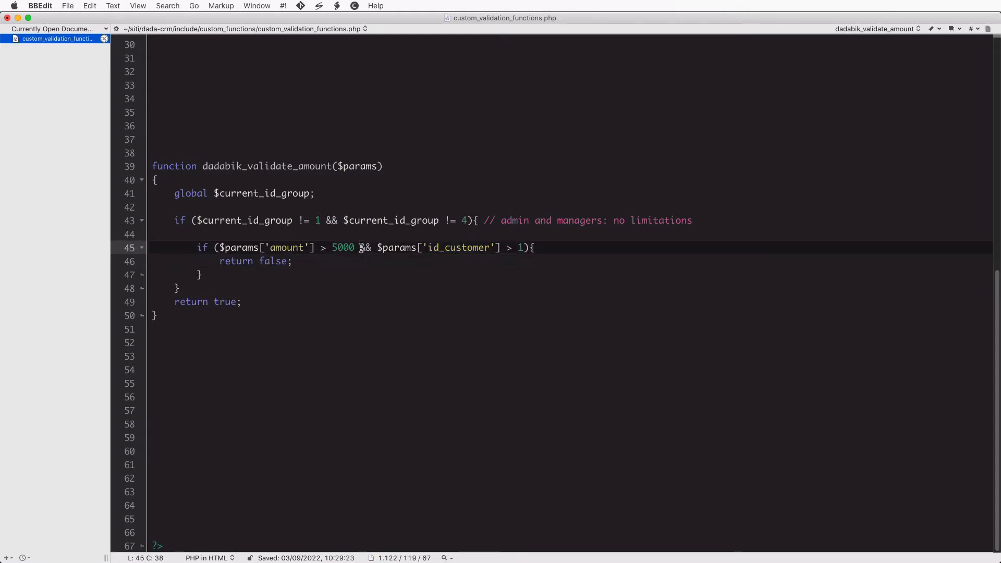
{"action": "left_click", "coordinate": [524, 248], "text": "shift"}
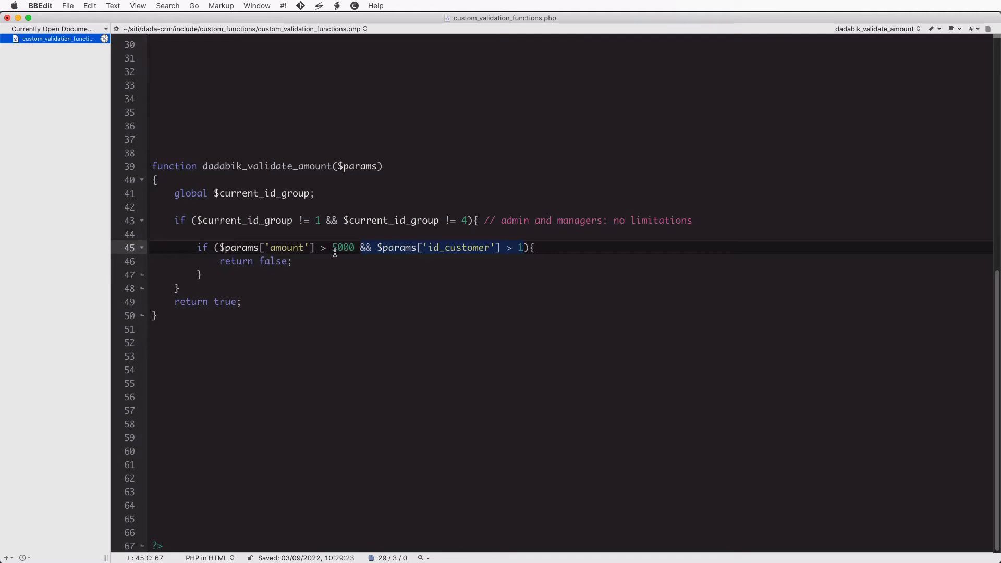
{"action": "left_click", "coordinate": [505, 248]}
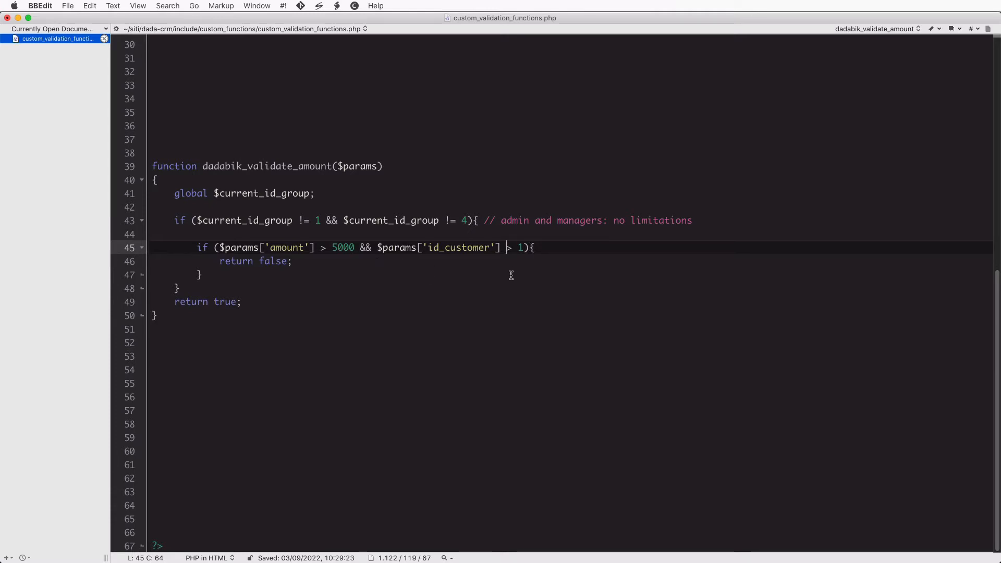
Highlight the return false statement, the full amount-and-customer condition, and the final return true
{"action": "left_click_drag", "start_coordinate": [219, 261], "coordinate": [304, 261]}
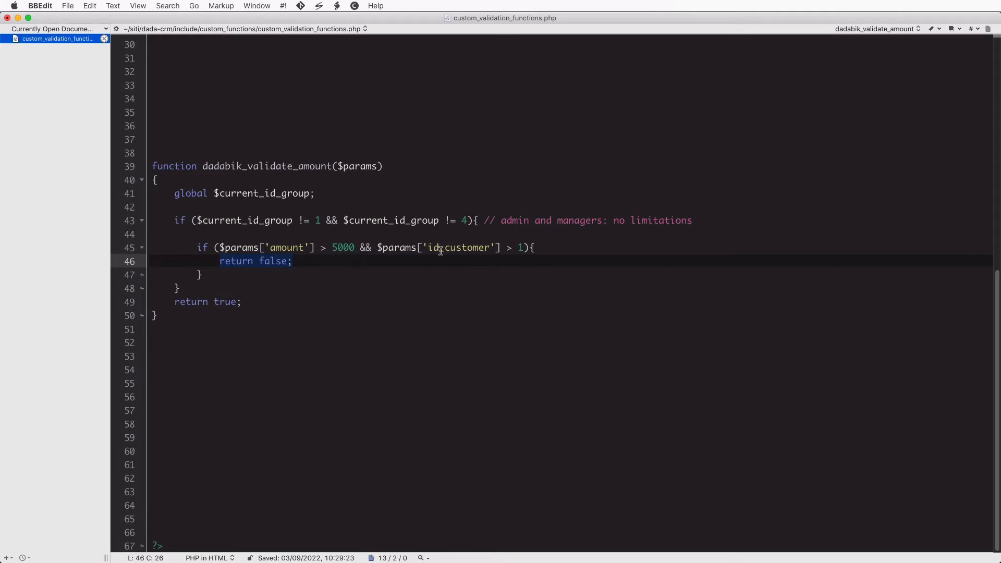
{"action": "left_click", "coordinate": [368, 262]}
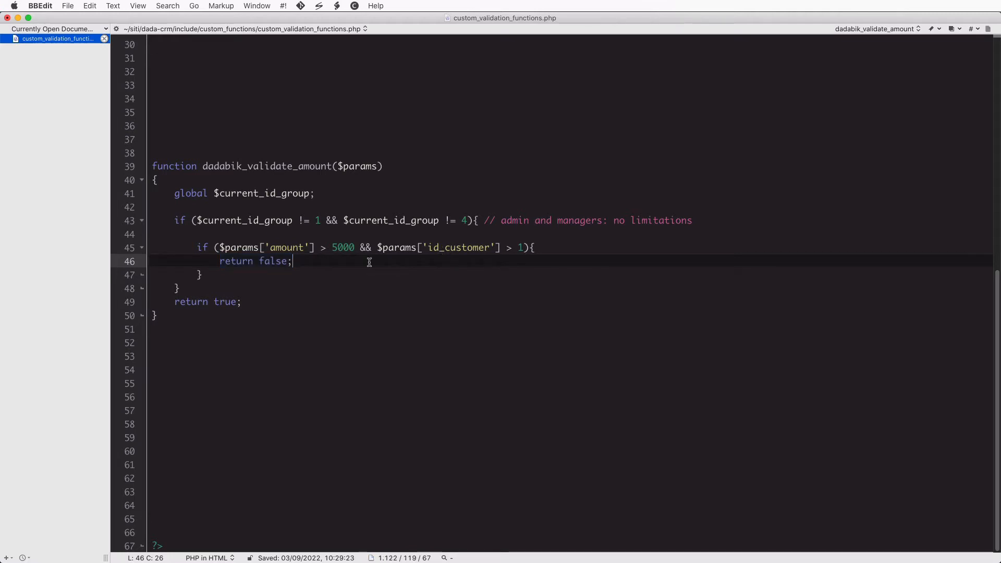
{"action": "left_click_drag", "start_coordinate": [221, 263], "coordinate": [315, 264]}
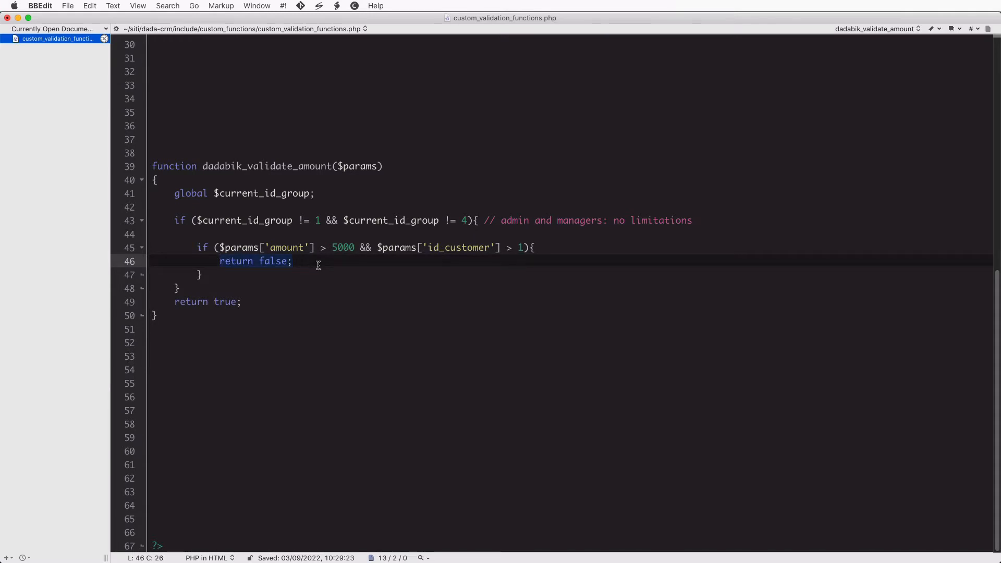
{"action": "left_click", "coordinate": [318, 265]}
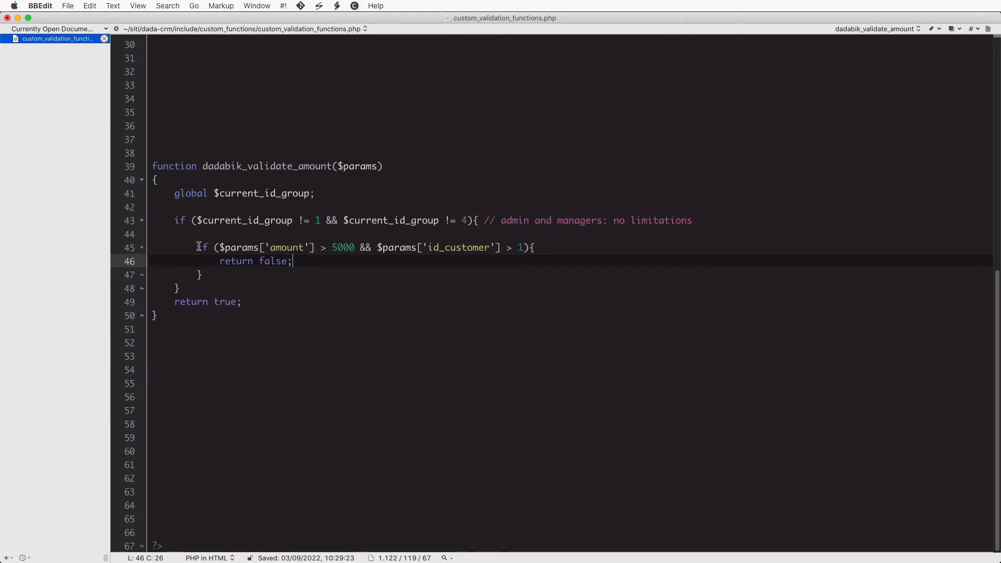
{"action": "left_click_drag", "start_coordinate": [199, 246], "coordinate": [573, 247]}
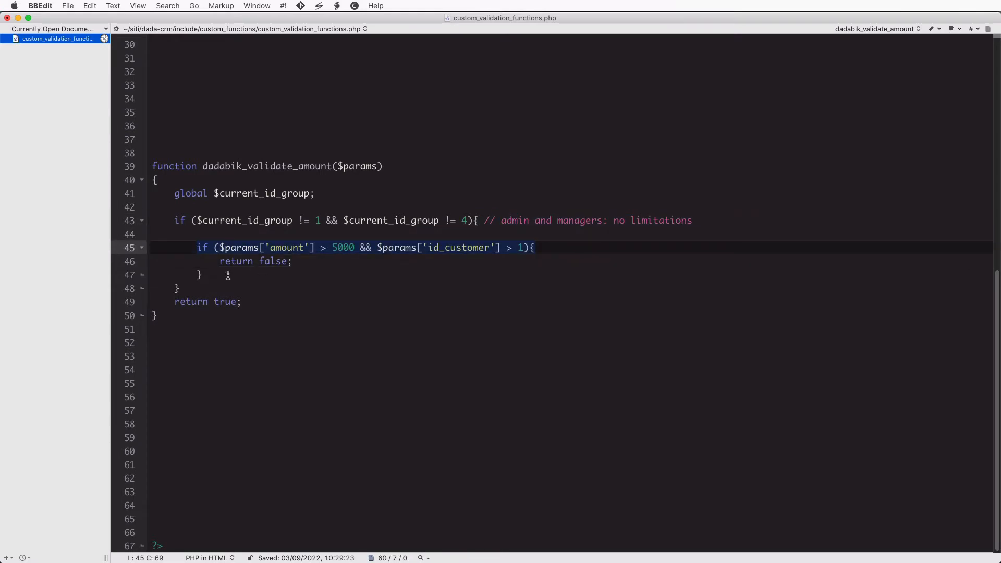
{"action": "left_click", "coordinate": [188, 288]}
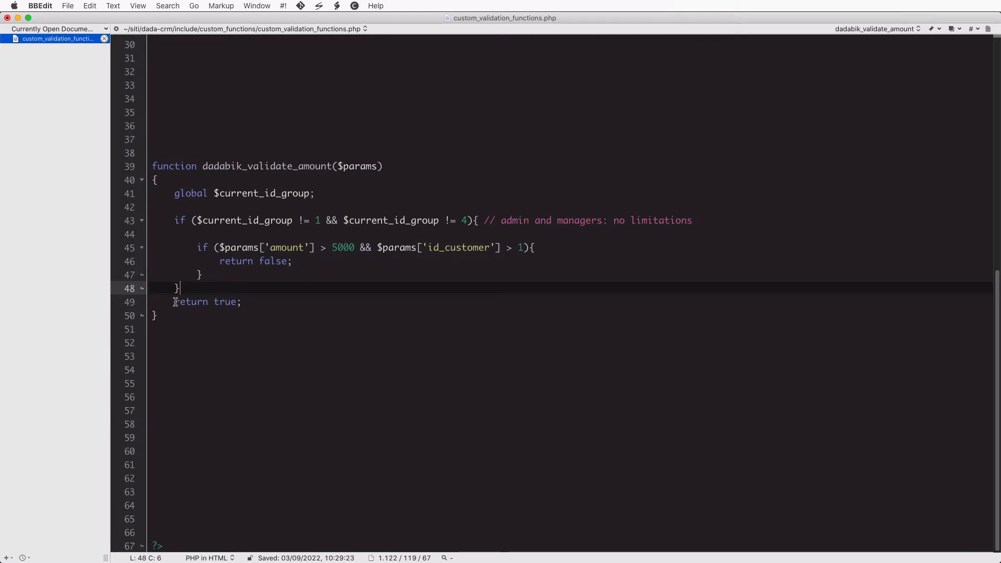
{"action": "left_click_drag", "start_coordinate": [176, 303], "coordinate": [269, 300]}
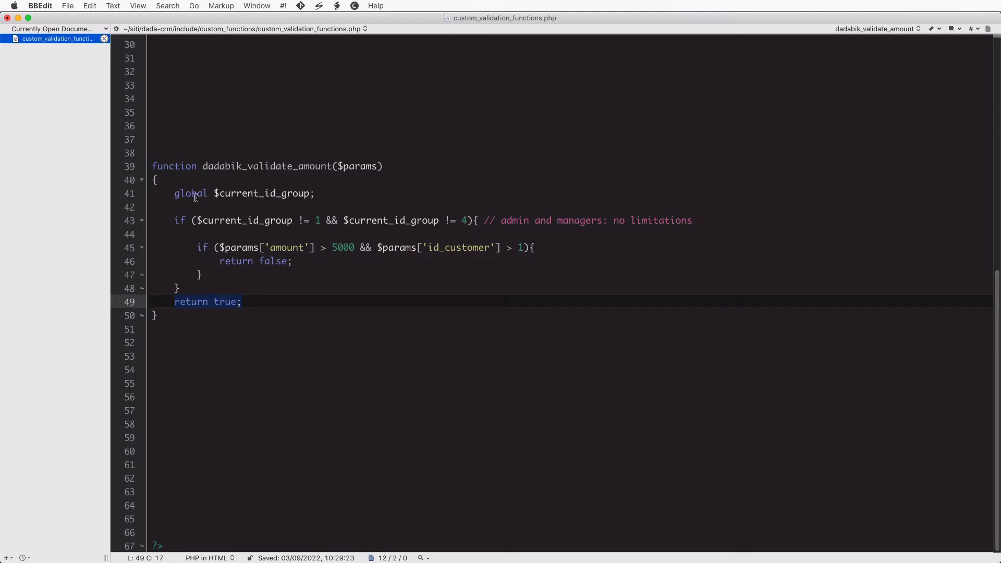
{"action": "left_click", "coordinate": [180, 303]}
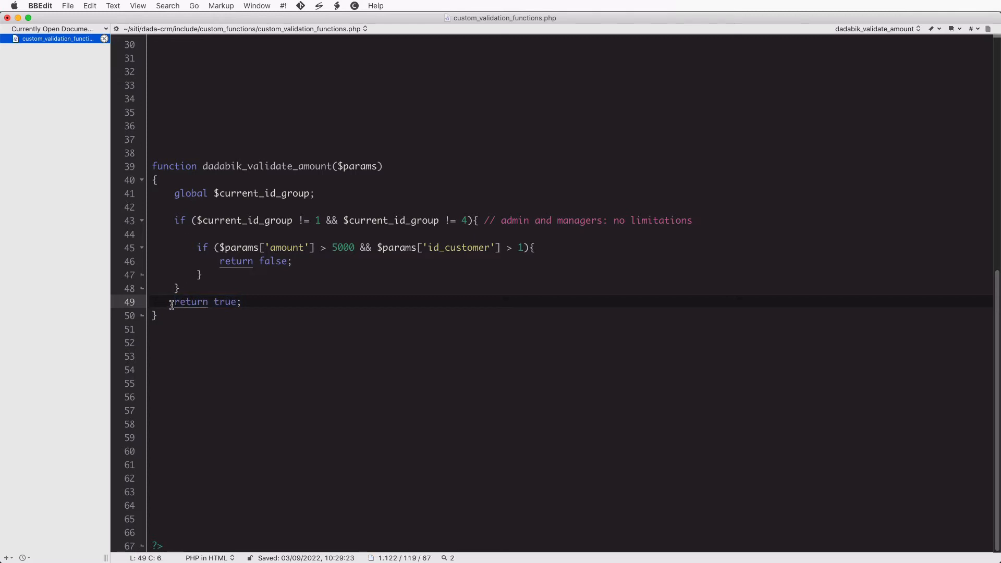
{"action": "left_click_drag", "start_coordinate": [174, 303], "coordinate": [253, 301]}
{"action": "left_click", "coordinate": [254, 300]}
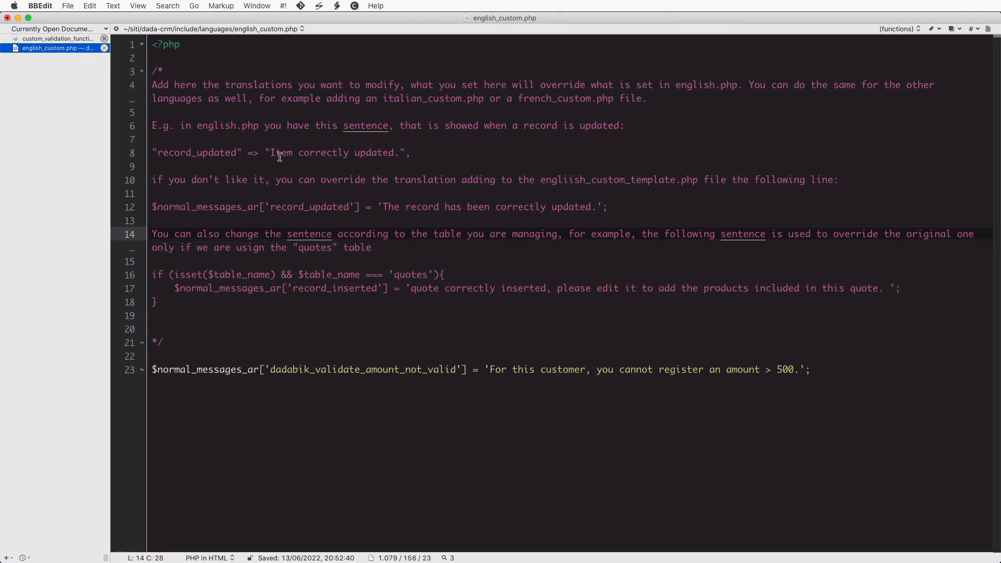
Compare the message key in english_custom.php with the dadabik_validate_amount function name
{"action": "left_click", "coordinate": [340, 348]}
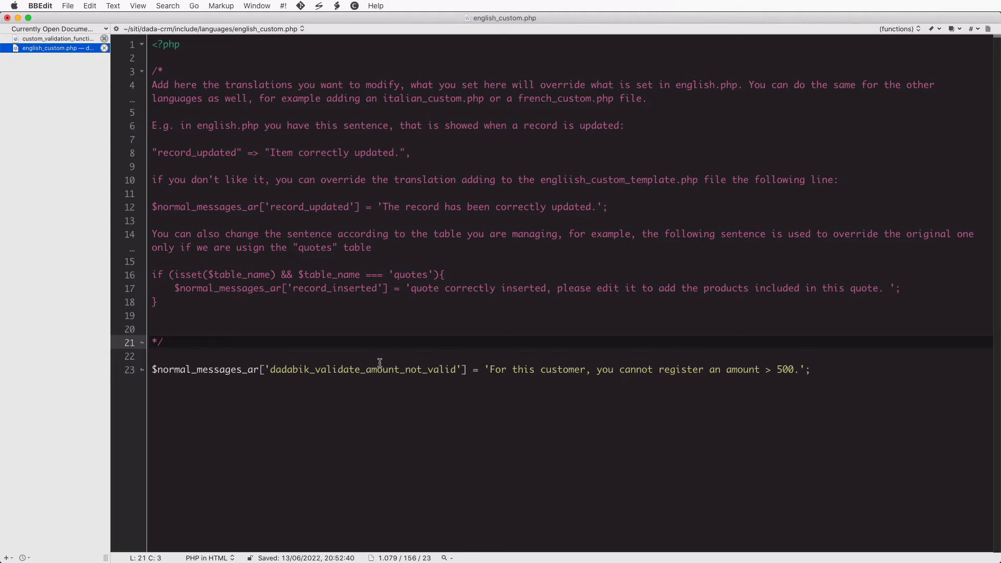
{"action": "left_click", "coordinate": [157, 369]}
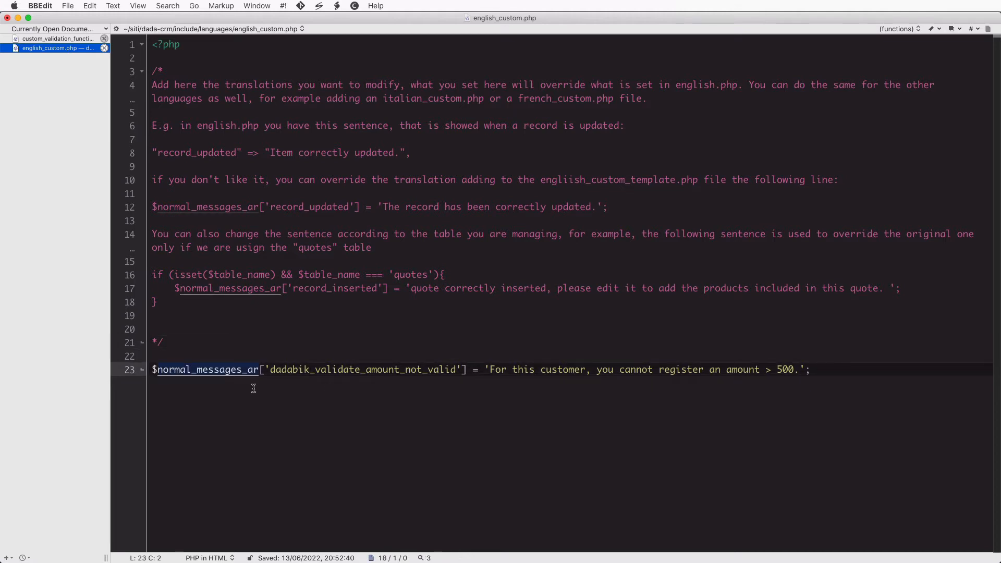
{"action": "double_click", "coordinate": [222, 369]}
{"action": "left_click", "coordinate": [55, 41]}
{"action": "double_click", "coordinate": [251, 170]}
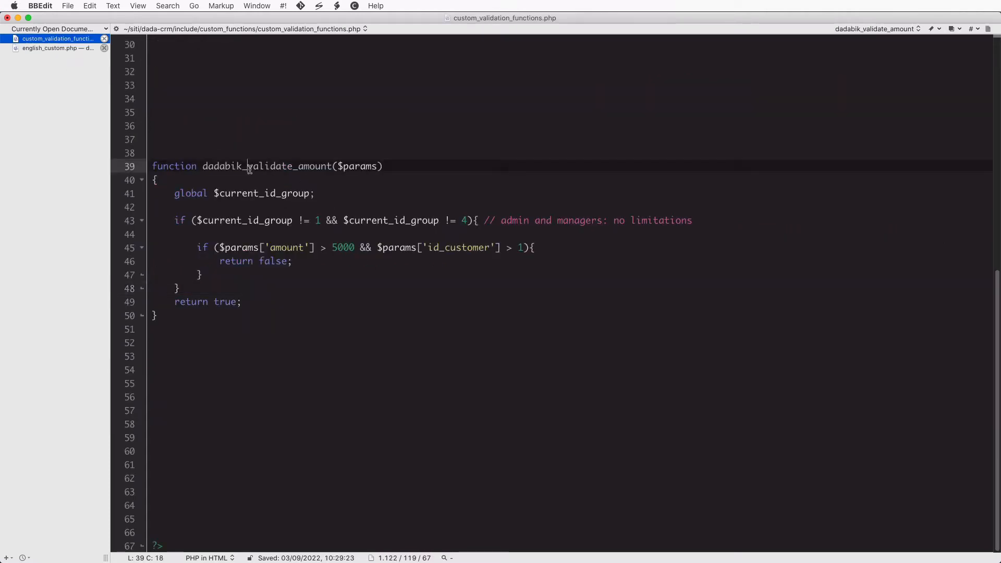
{"action": "left_click", "coordinate": [69, 48]}
Change the dadabik_validate_amount_not_valid message limit from 500 to 5000 and save
{"action": "left_click", "coordinate": [401, 372]}
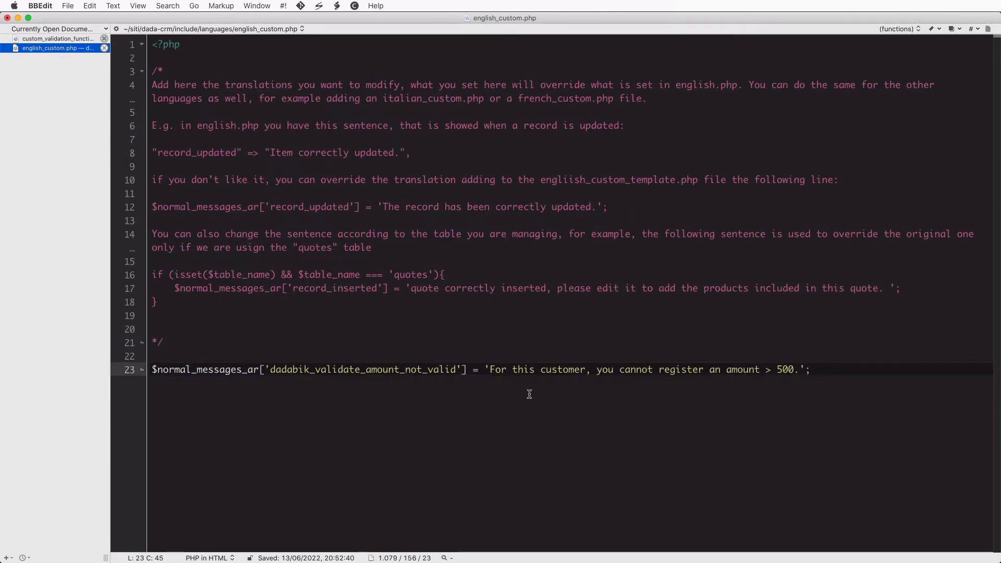
{"action": "key", "text": "shift+Right"}
{"action": "key", "text": "shift+Right"}
{"action": "key", "text": "shift+Right"}
{"action": "key", "text": "shift+Right"}
{"action": "key", "text": "shift+Right"}
{"action": "key", "text": "shift+Right"}
{"action": "key", "text": "shift+Right"}
{"action": "key", "text": "shift+Right"}
{"action": "key", "text": "shift+Right"}
{"action": "key", "text": "shift+Right"}
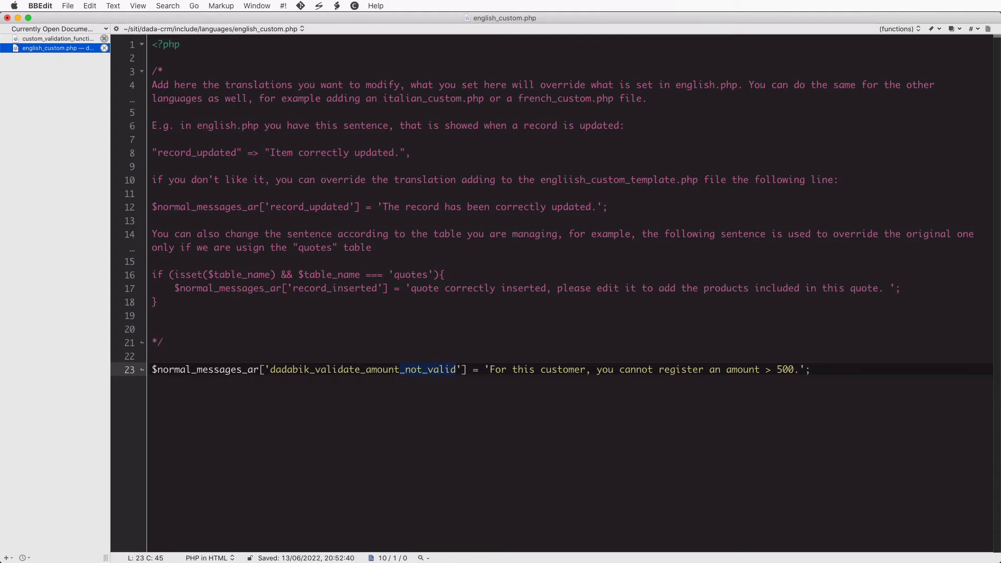
{"action": "double_click", "coordinate": [498, 370]}
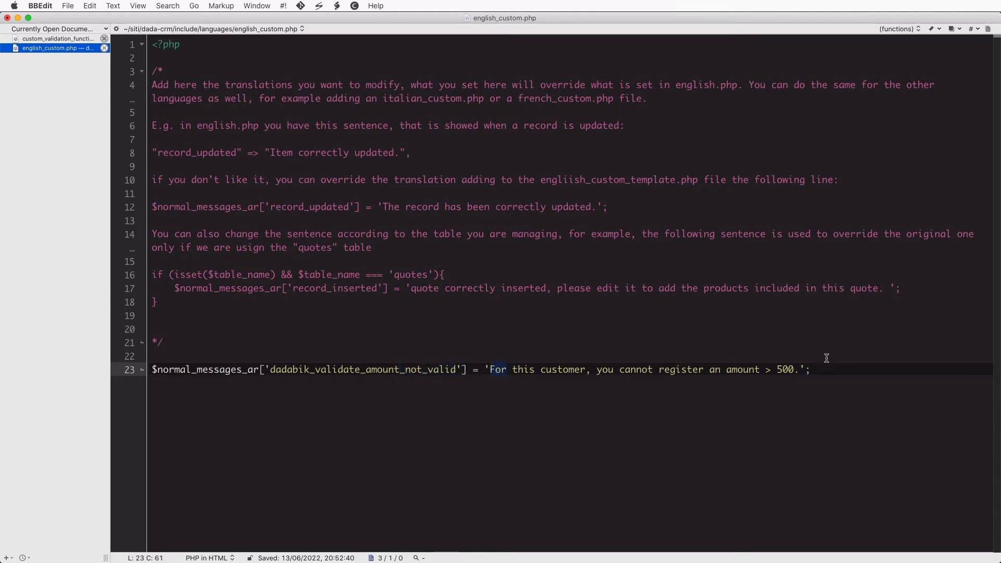
{"action": "left_click", "coordinate": [798, 369], "text": "shift"}
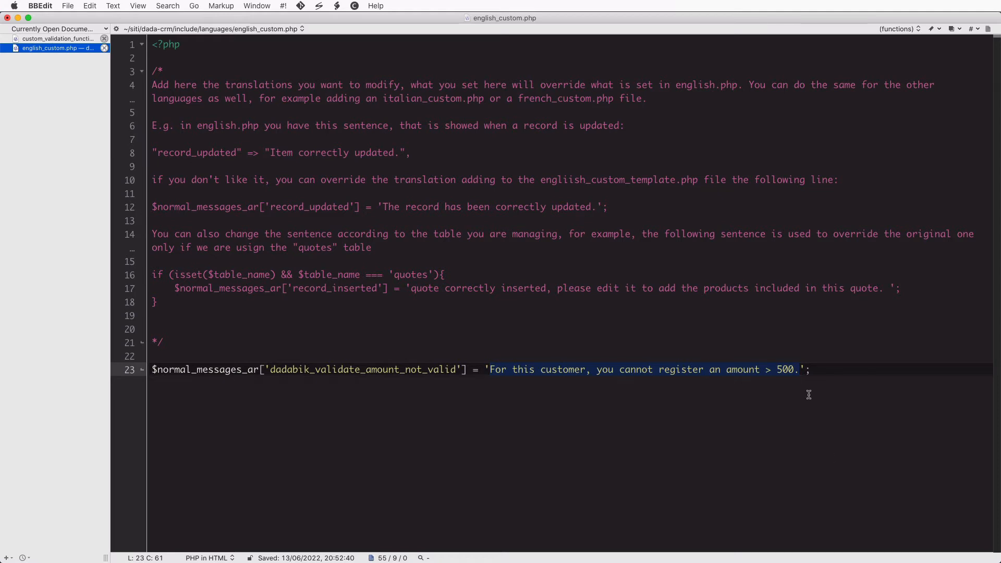
{"action": "left_click", "coordinate": [799, 370]}
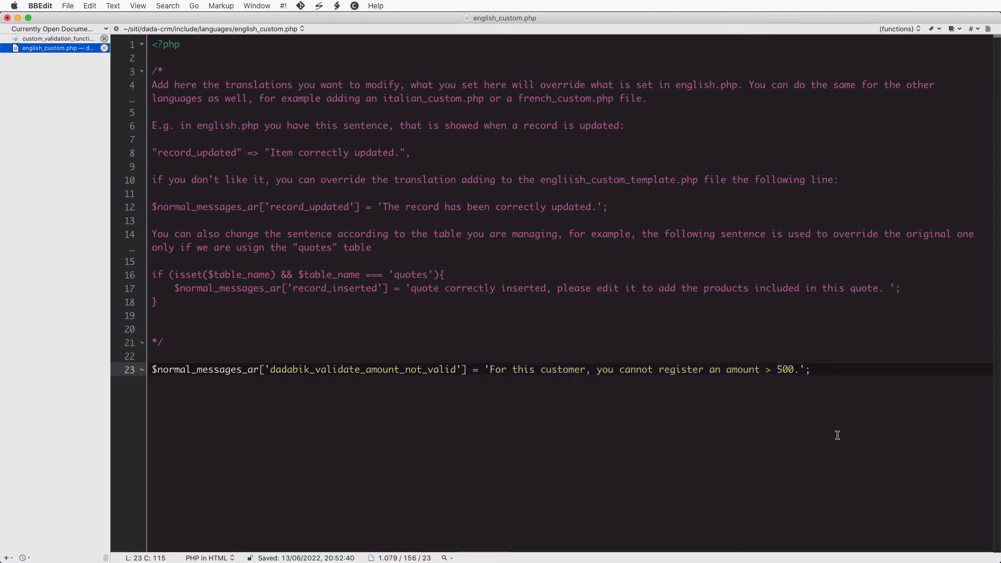
{"action": "type", "text": "0"}
{"action": "left_click", "coordinate": [702, 301]}
{"action": "key", "text": "super+s"}
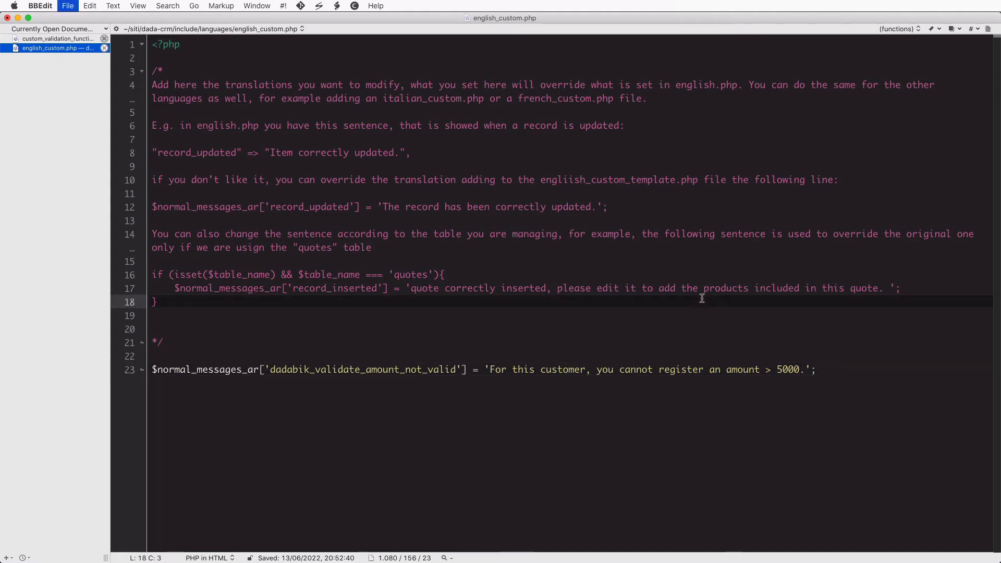
{"action": "left_click", "coordinate": [60, 39]}
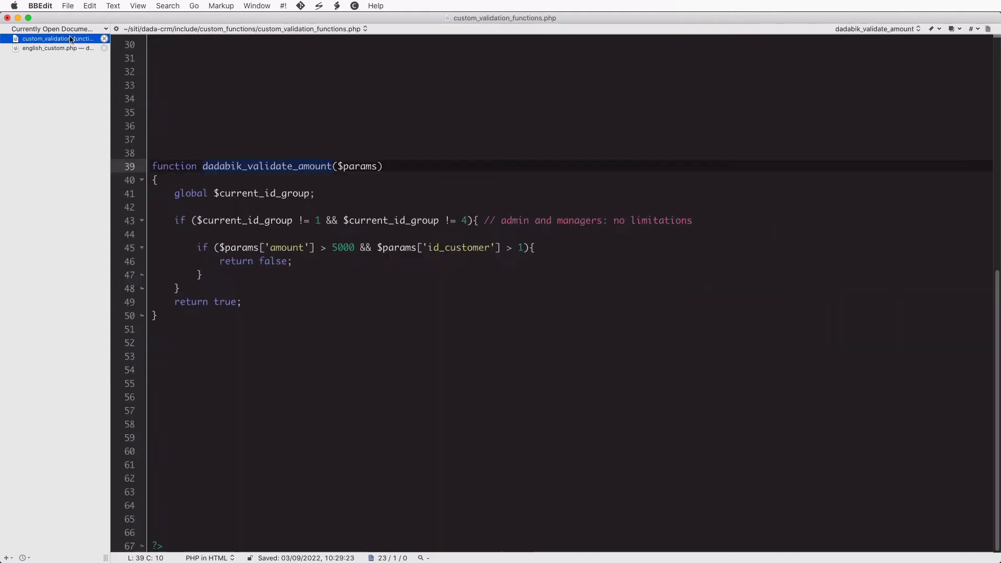
{"action": "left_click", "coordinate": [350, 266]}
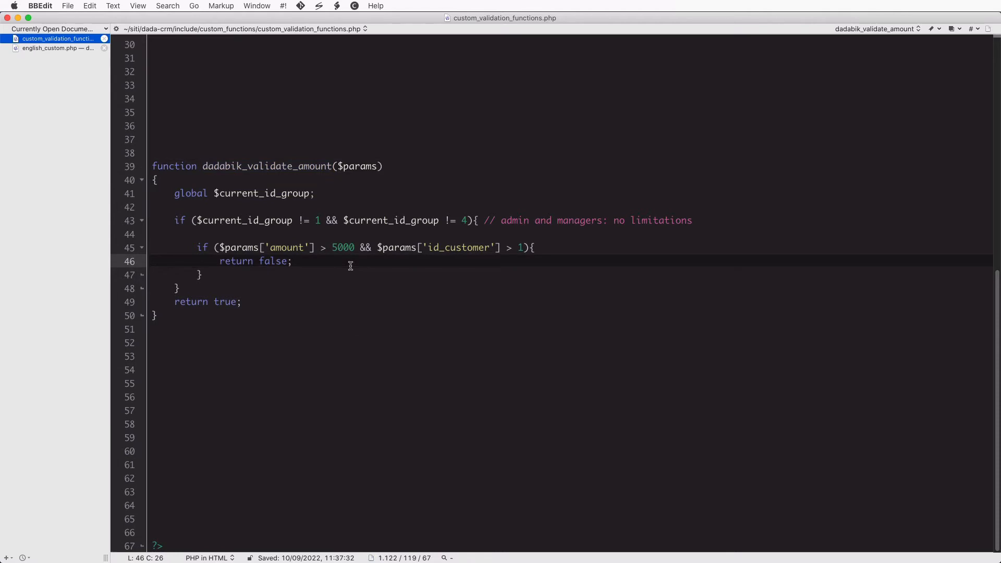
Open the Forms configurator for the sales table's amount field
{"action": "left_click", "coordinate": [321, 197]}
{"action": "key", "text": "super+Tab"}
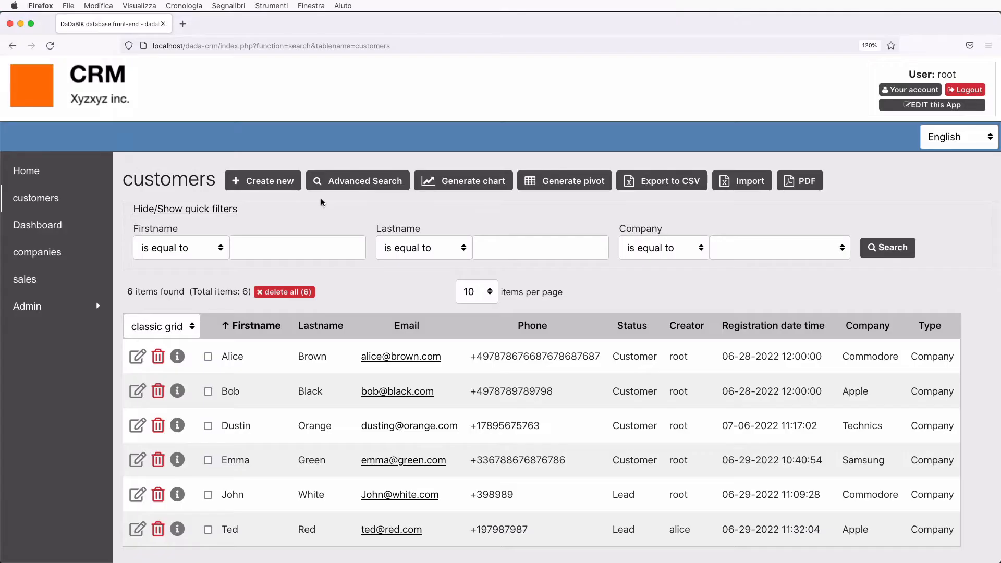
{"action": "left_click", "coordinate": [932, 105]}
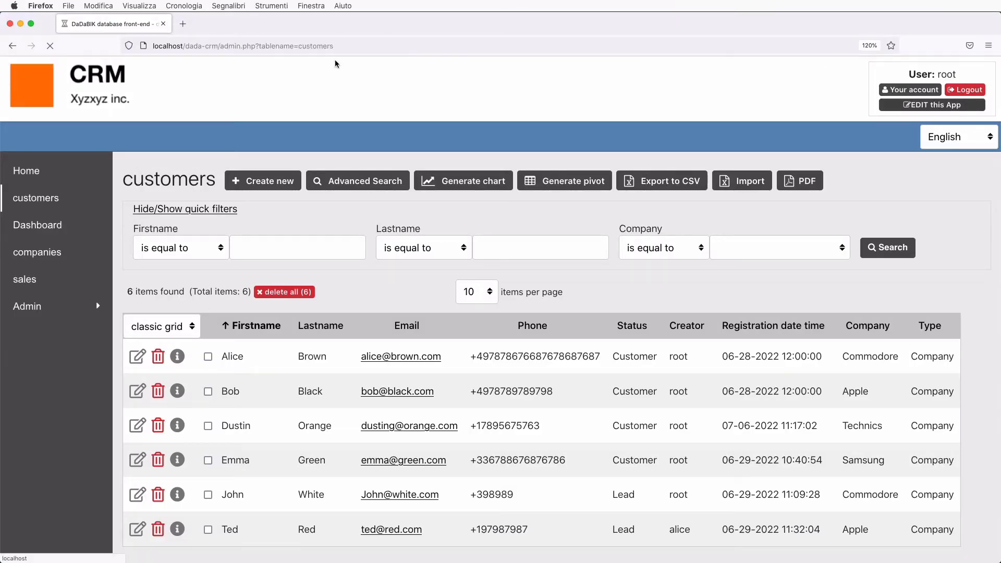
{"action": "left_click", "coordinate": [186, 133]}
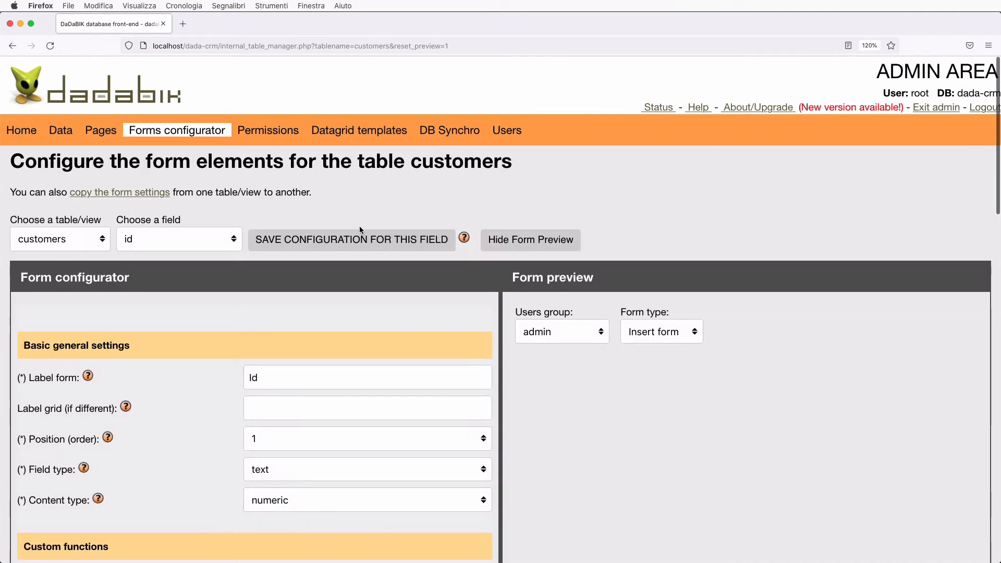
{"action": "left_click", "coordinate": [74, 238]}
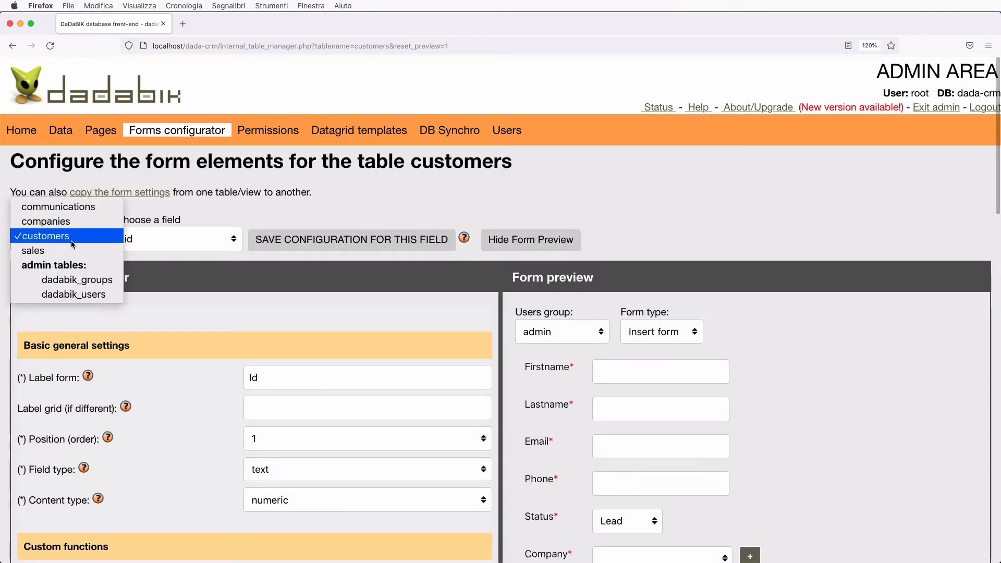
{"action": "left_click", "coordinate": [72, 253]}
{"action": "left_click", "coordinate": [157, 239]}
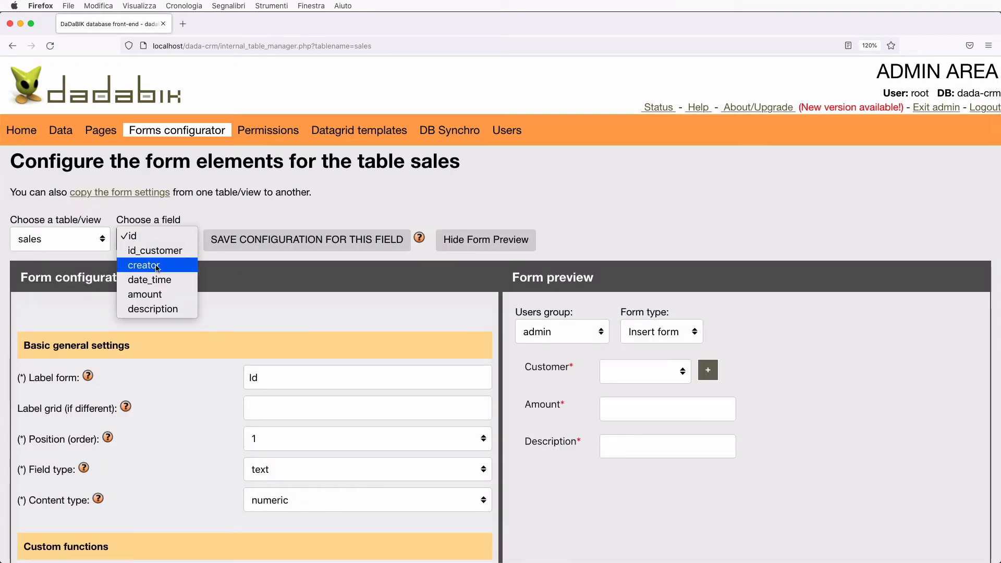
{"action": "left_click", "coordinate": [163, 296]}
Choose dadabik_validate_amount as the Custom validation function and save the field configuration
{"action": "scroll", "coordinate": [332, 327], "scroll_direction": "down", "scroll_amount": 3}
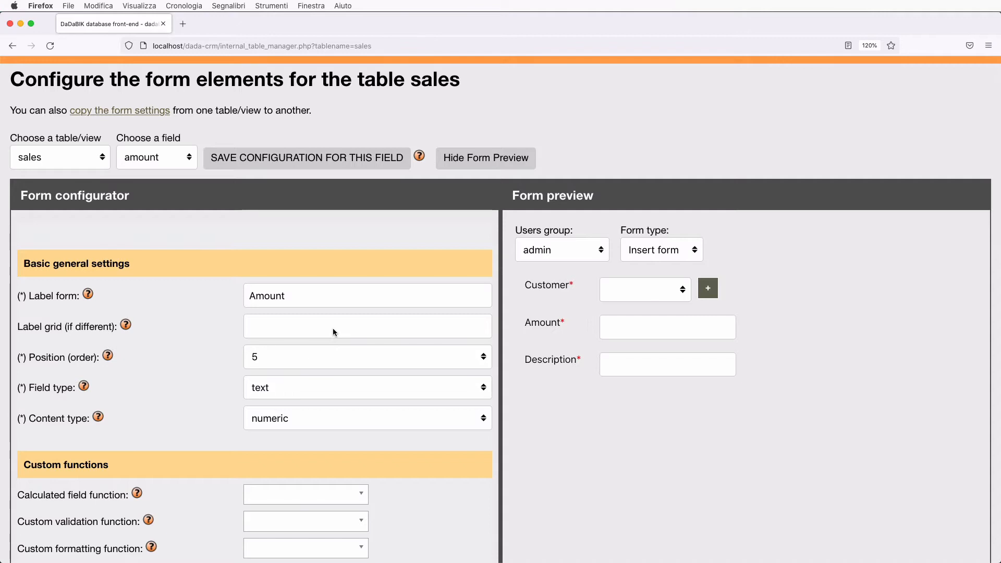
{"action": "scroll", "coordinate": [334, 332], "scroll_direction": "down", "scroll_amount": 3}
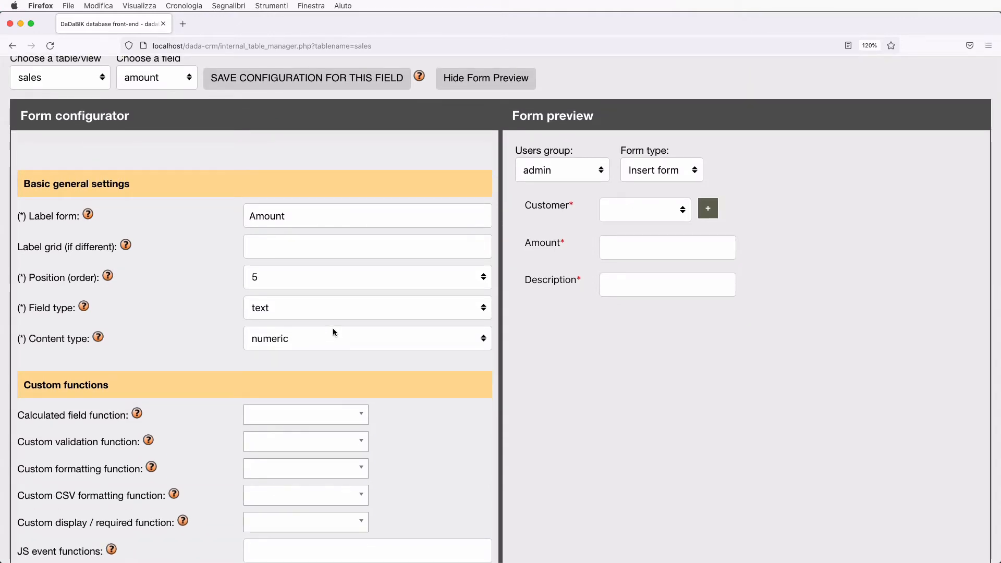
{"action": "scroll", "coordinate": [230, 311], "scroll_direction": "down", "scroll_amount": 4}
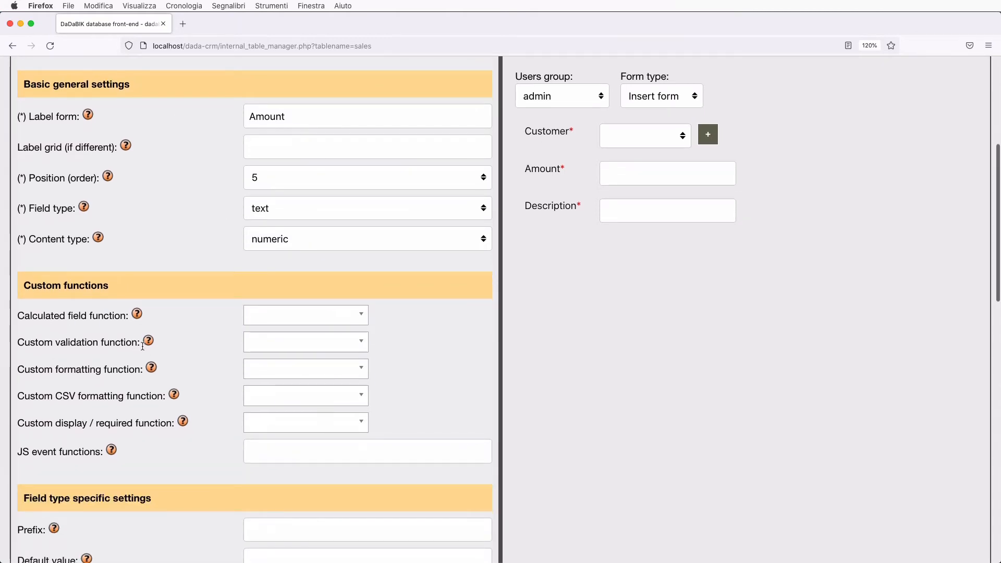
{"action": "left_click", "coordinate": [283, 346]}
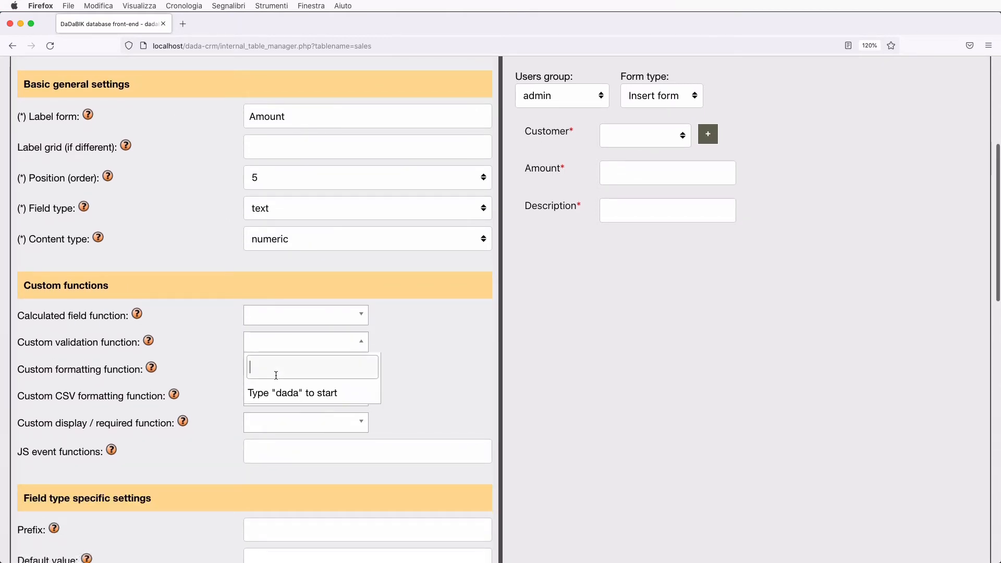
{"action": "type", "text": "dada"}
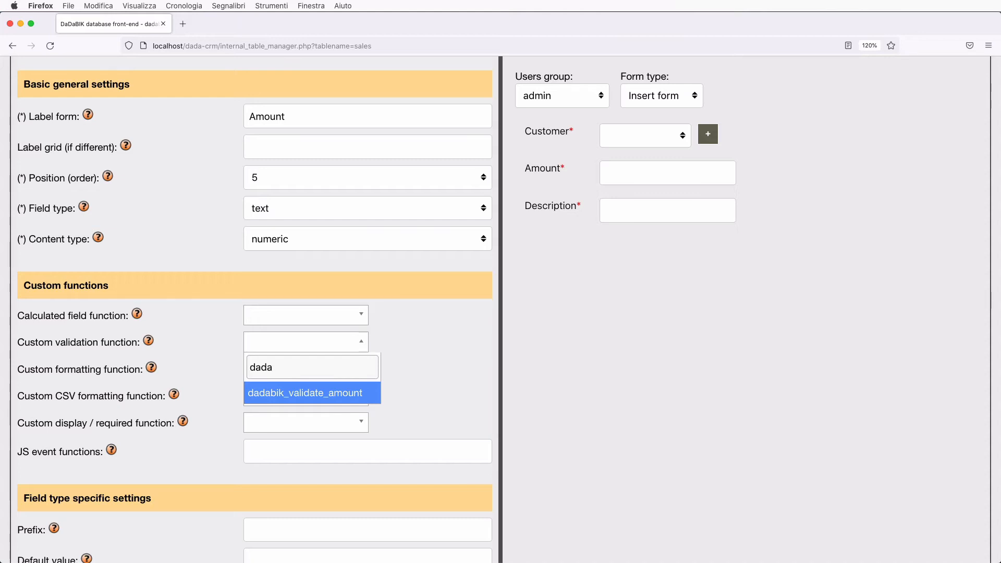
{"action": "left_click", "coordinate": [309, 397]}
{"action": "scroll", "coordinate": [417, 386], "scroll_direction": "up", "scroll_amount": 4}
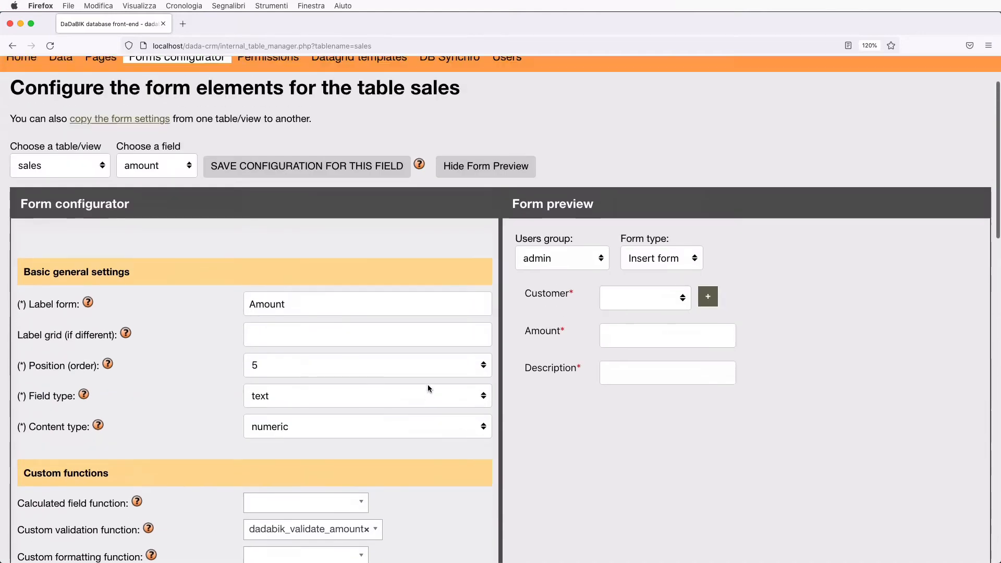
{"action": "scroll", "coordinate": [427, 383], "scroll_direction": "up", "scroll_amount": 2}
{"action": "left_click", "coordinate": [259, 241]}
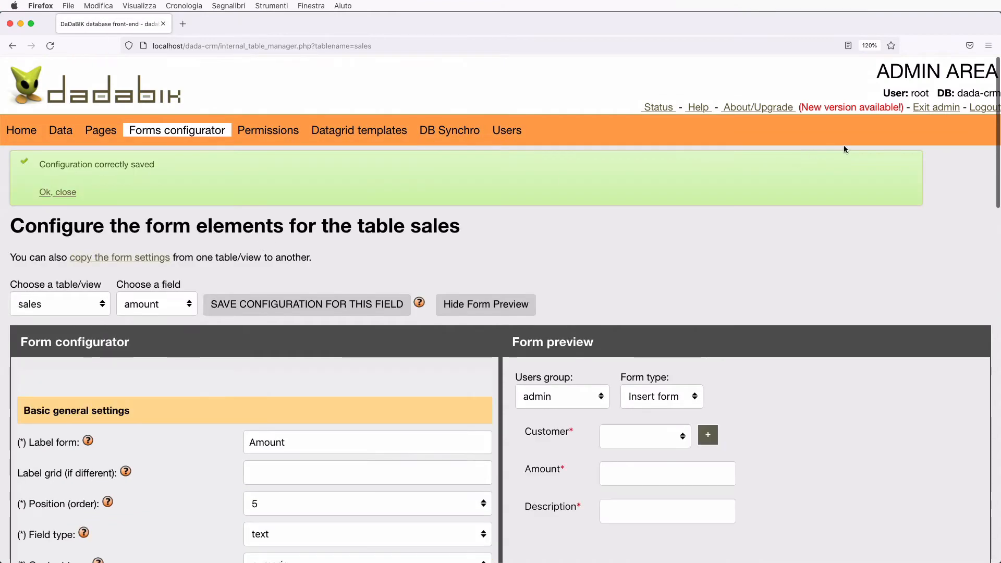
Log out of the admin and sign in with another user's username and password
{"action": "left_click", "coordinate": [984, 107]}
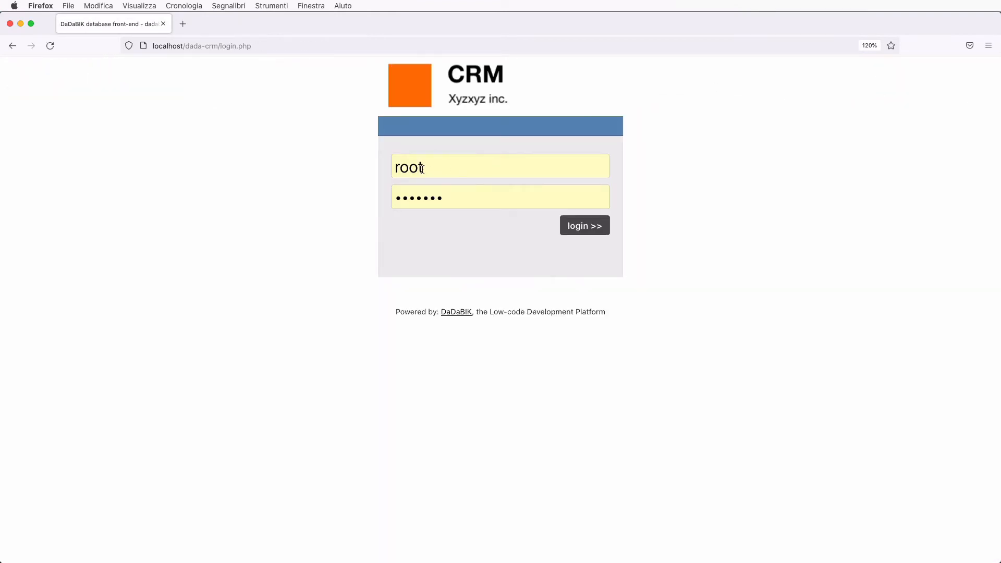
{"action": "double_click", "coordinate": [408, 168]}
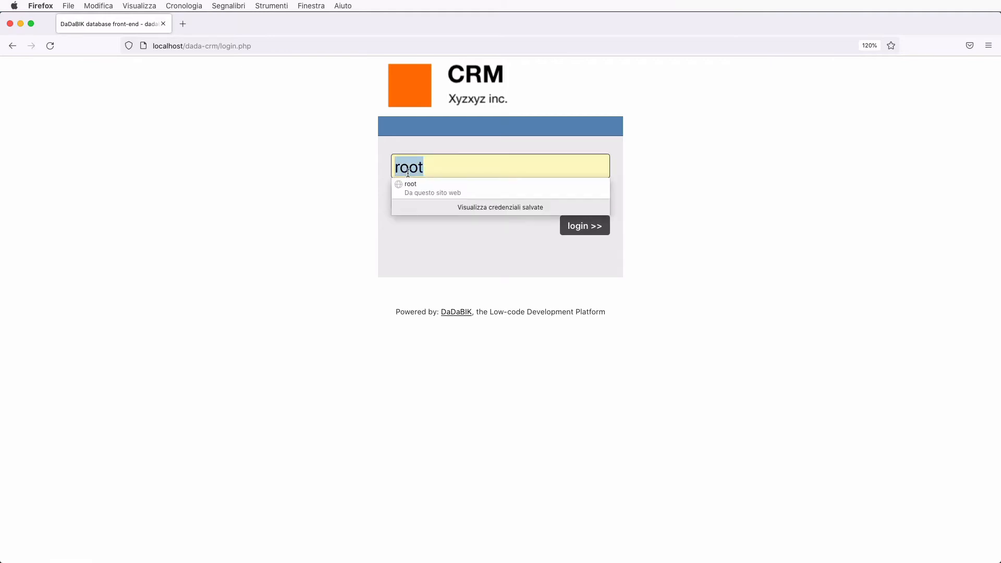
{"action": "key", "text": "Tab"}
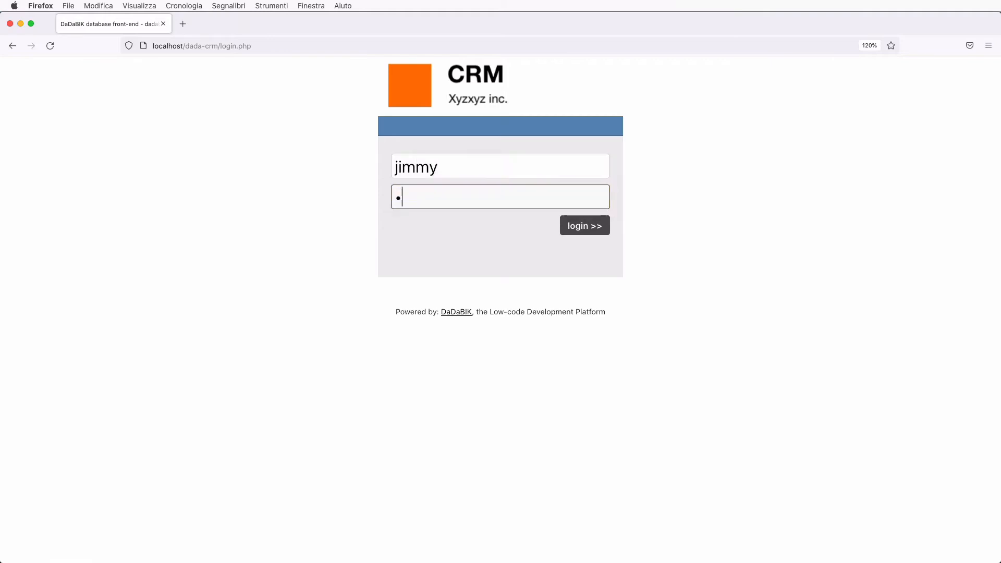
{"action": "key", "text": "Return"}
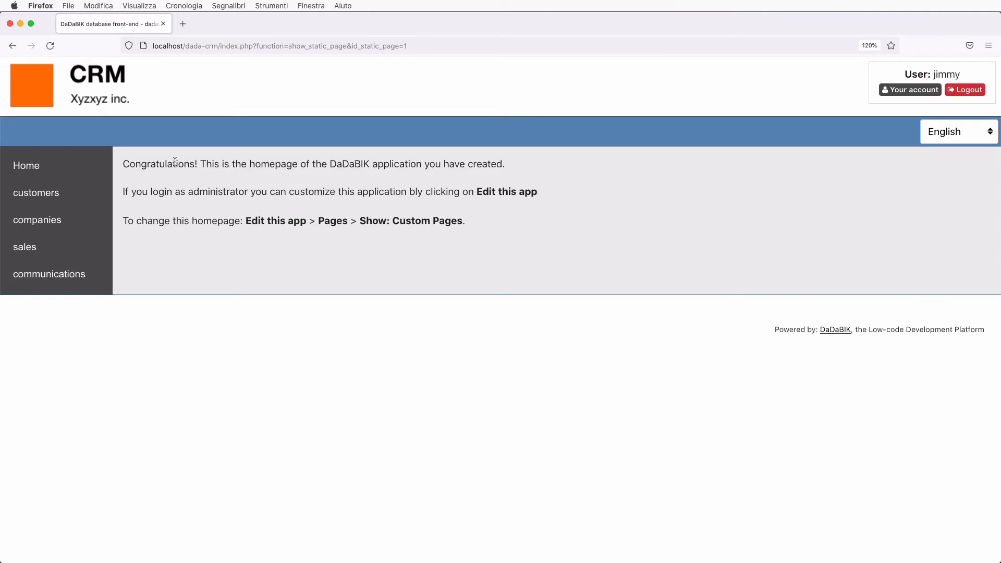
Create a sales record for a chosen customer with amount 7000 and description 'test'
{"action": "left_click", "coordinate": [31, 249]}
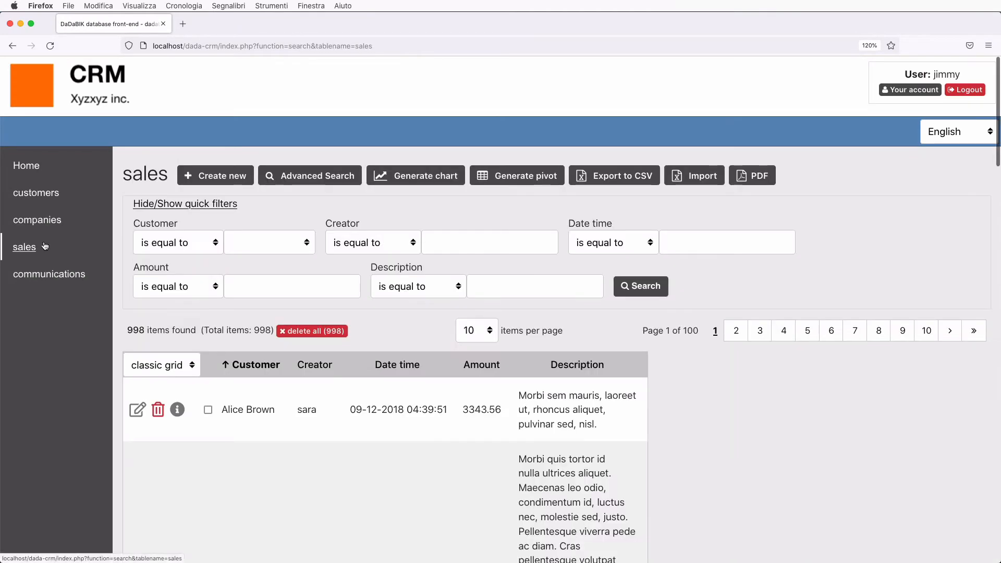
{"action": "left_click", "coordinate": [208, 176]}
{"action": "left_click", "coordinate": [268, 246]}
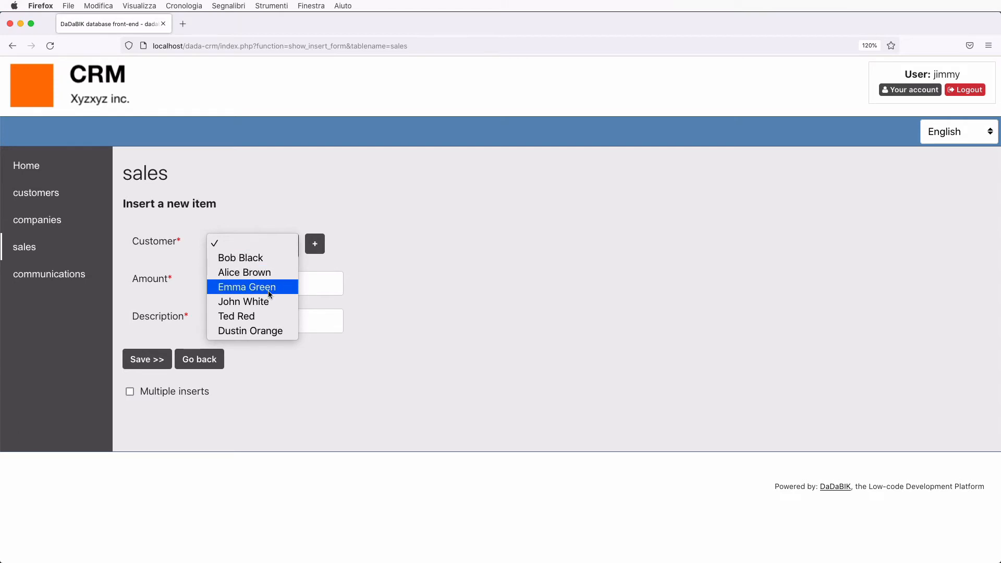
{"action": "left_click", "coordinate": [245, 273]}
{"action": "left_click", "coordinate": [246, 285]}
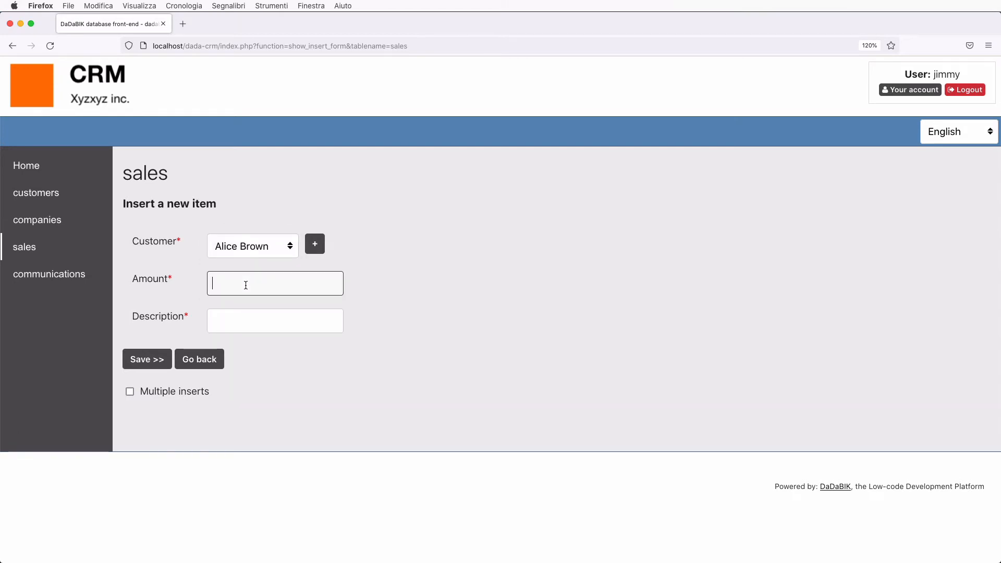
{"action": "type", "text": "7000"}
{"action": "key", "text": "Tab"}
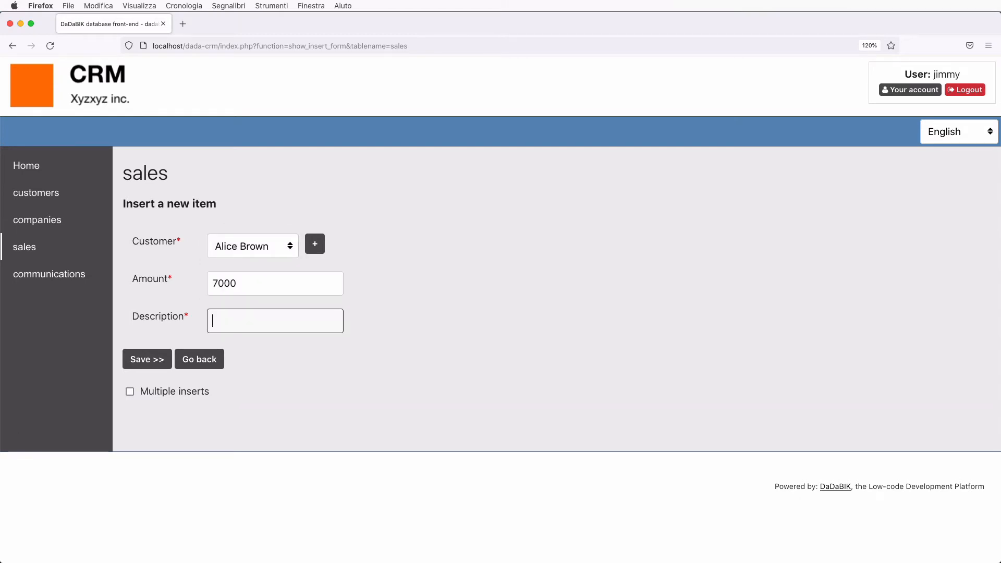
{"action": "type", "text": "test"}
{"action": "left_click", "coordinate": [148, 359]}
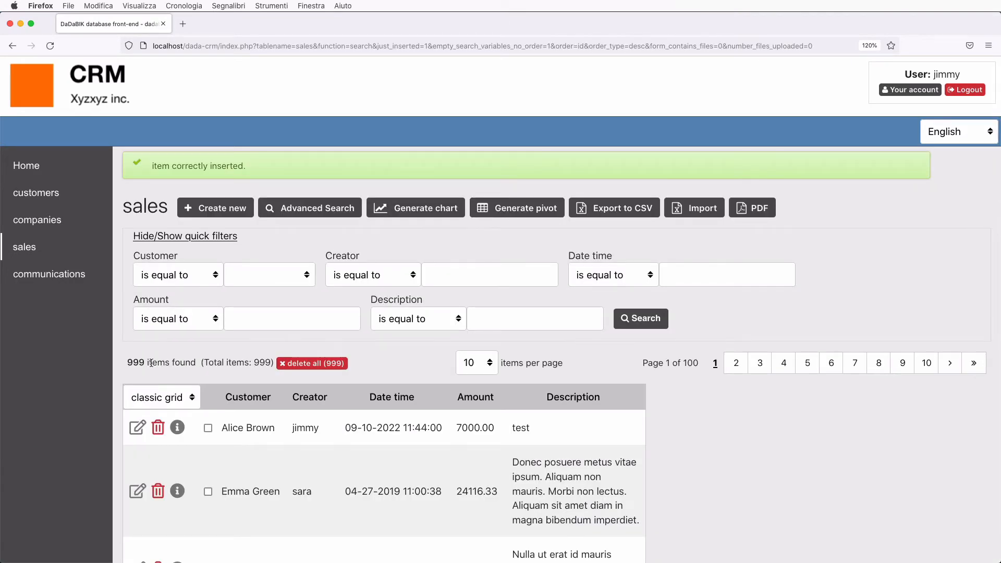
Log out and log back in as the other user with their username and password
{"action": "left_click", "coordinate": [968, 93]}
{"action": "double_click", "coordinate": [412, 168]}
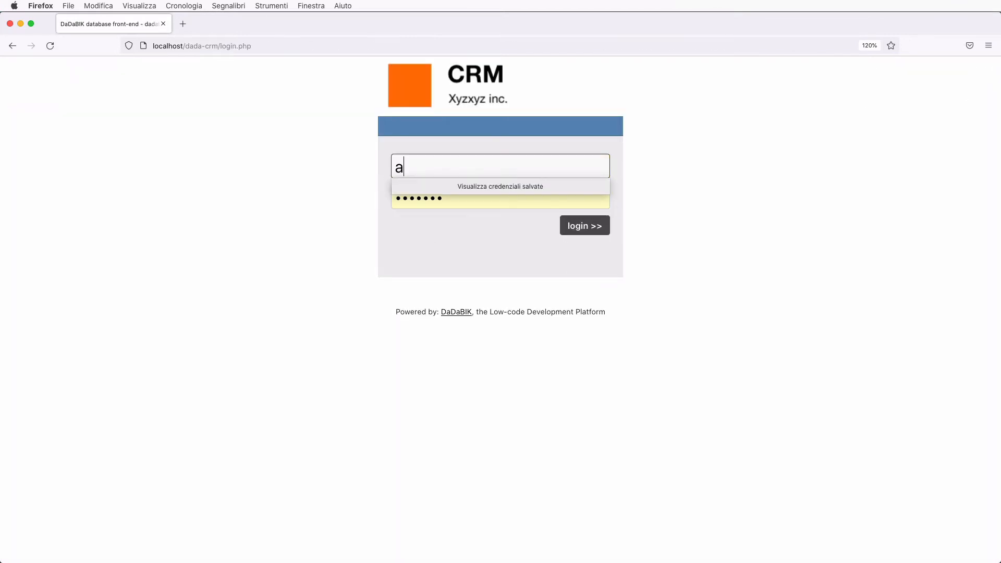
{"action": "key", "text": "Tab"}
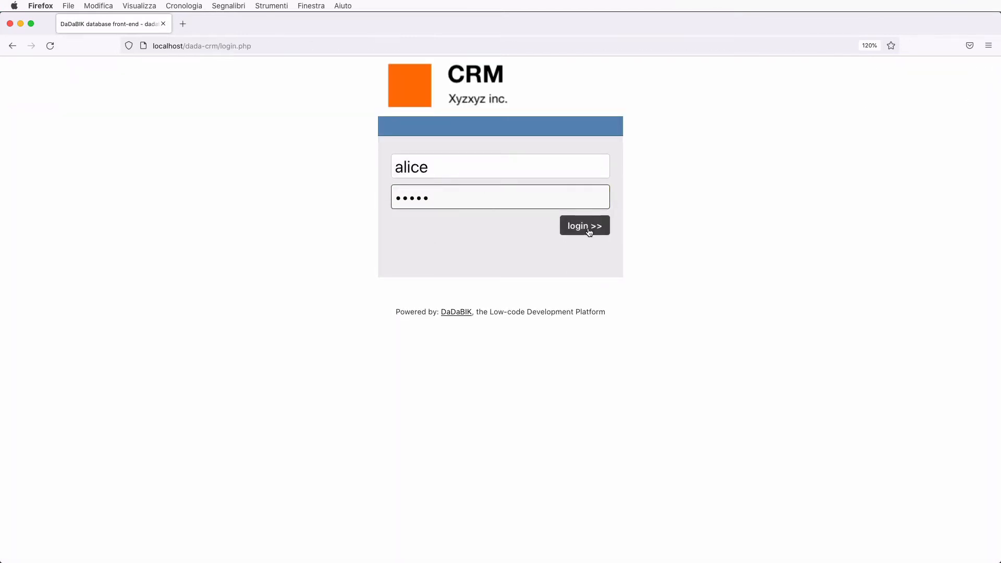
{"action": "left_click", "coordinate": [589, 229]}
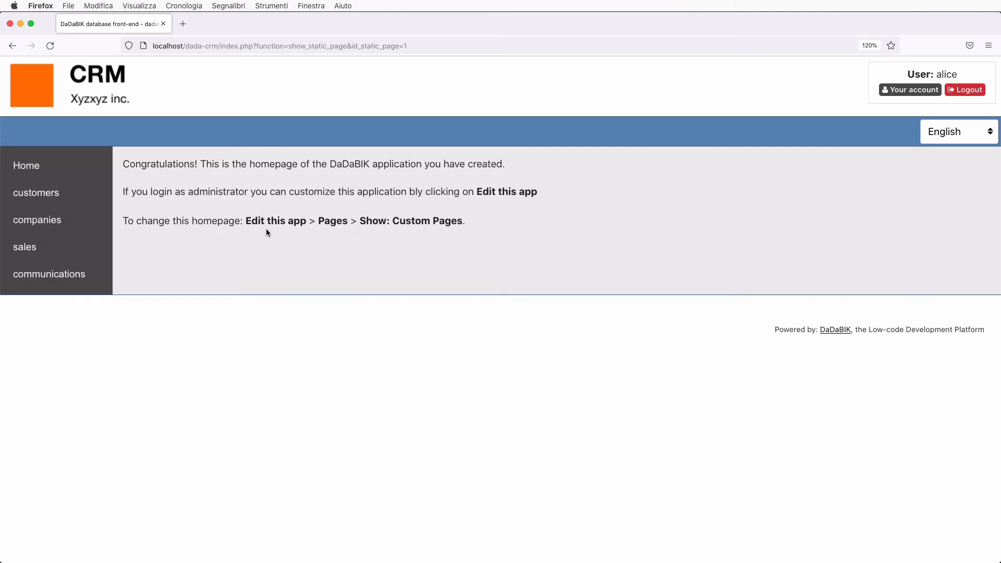
Try saving a new 7000 sale described 'test' for the only customer, and see it rejected
{"action": "left_click", "coordinate": [27, 245]}
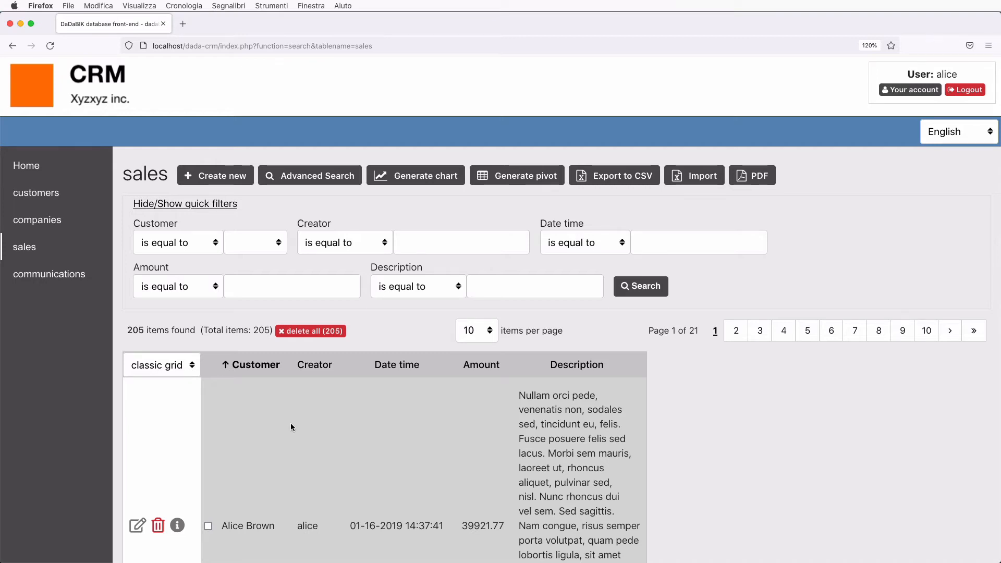
{"action": "left_click", "coordinate": [210, 177]}
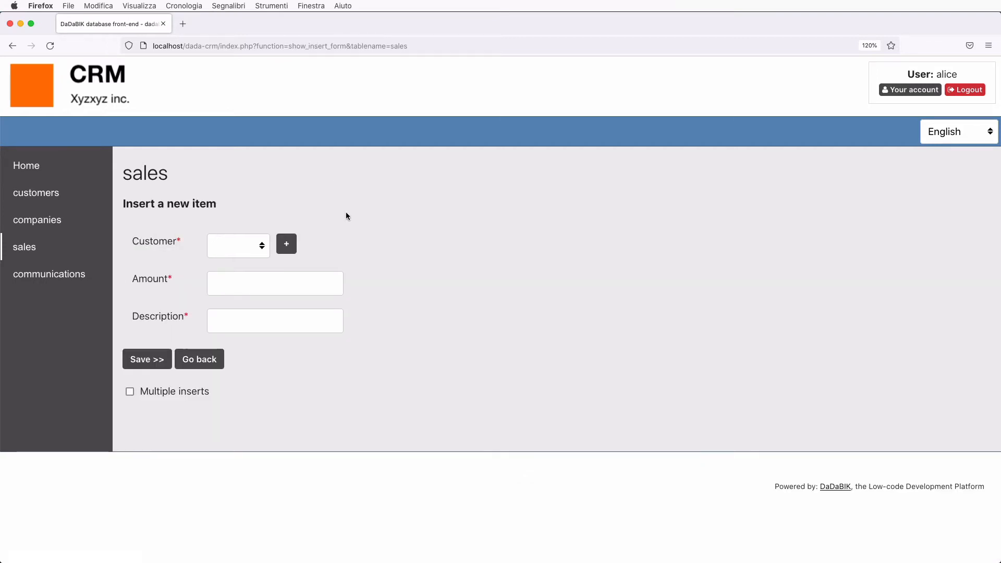
{"action": "left_click", "coordinate": [256, 245]}
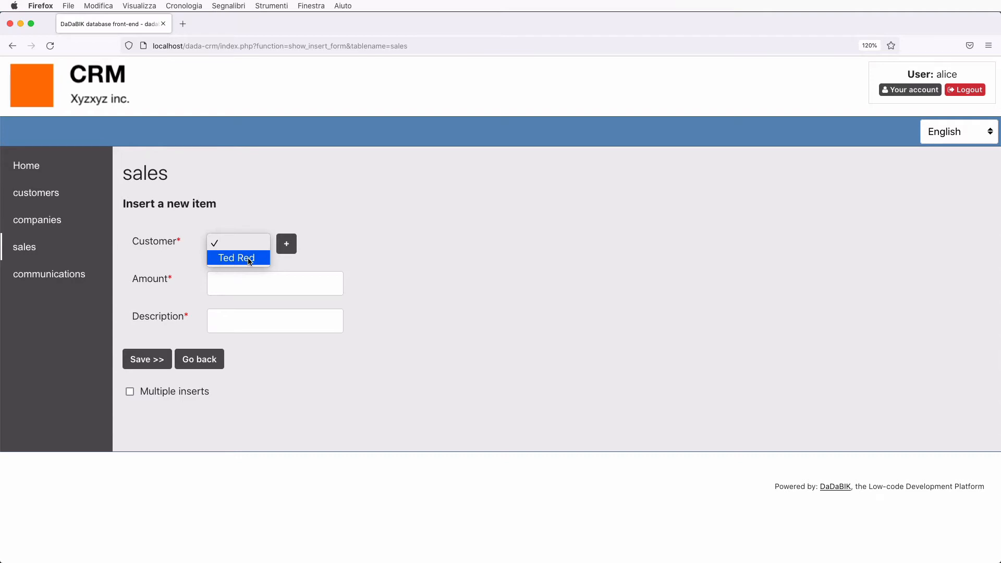
{"action": "left_click", "coordinate": [250, 261]}
{"action": "left_click", "coordinate": [223, 281]}
{"action": "type", "text": "7"}
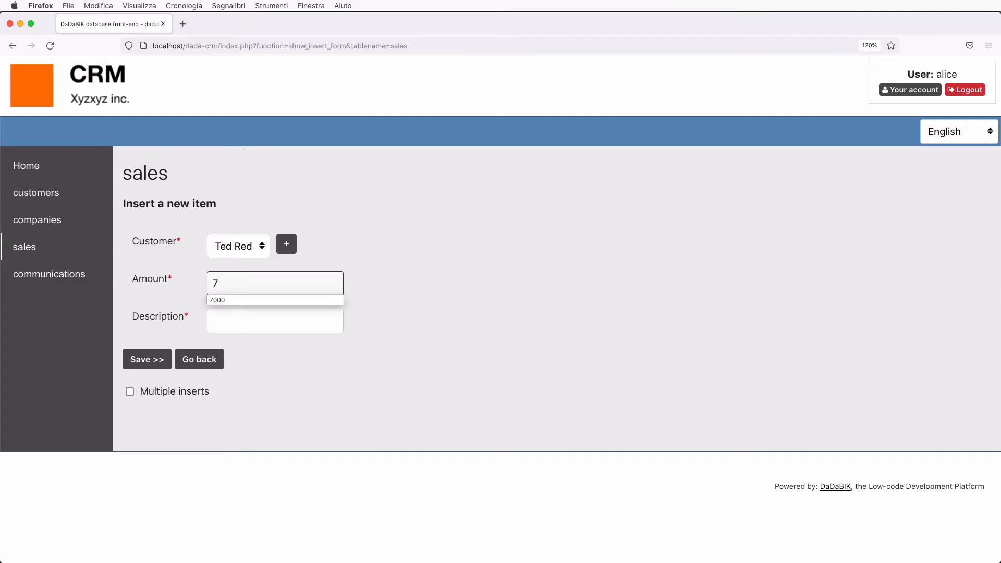
{"action": "left_click", "coordinate": [221, 299]}
{"action": "left_click", "coordinate": [238, 322]}
{"action": "type", "text": "test"}
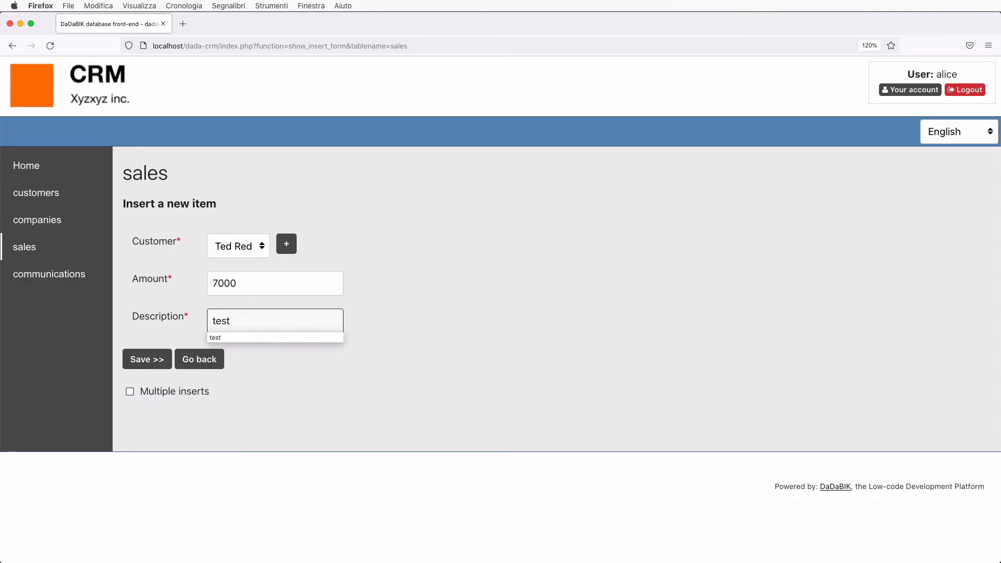
{"action": "left_click", "coordinate": [379, 376]}
{"action": "left_click", "coordinate": [157, 361]}
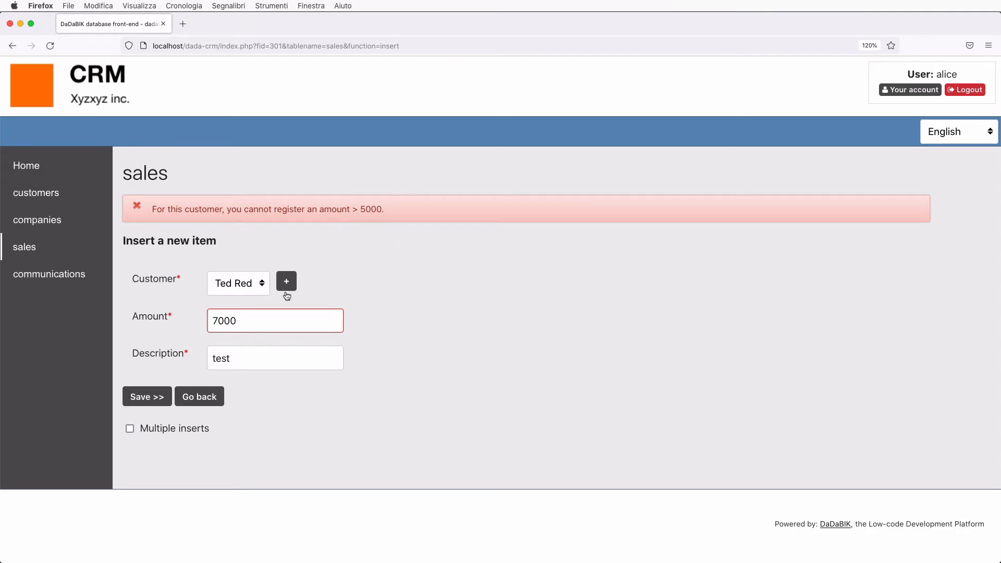
Change the rejected sale's amount to 4000 and save it
{"action": "left_click", "coordinate": [217, 320]}
{"action": "key", "text": "BackSpace"}
{"action": "type", "text": "4"}
{"action": "left_click", "coordinate": [137, 396]}
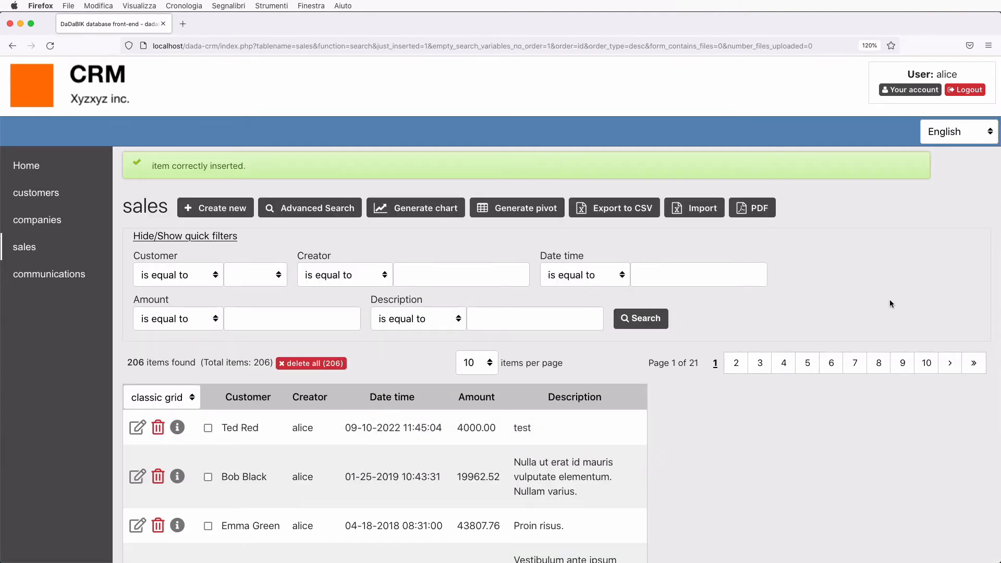
{"action": "key", "text": "super+Tab"}
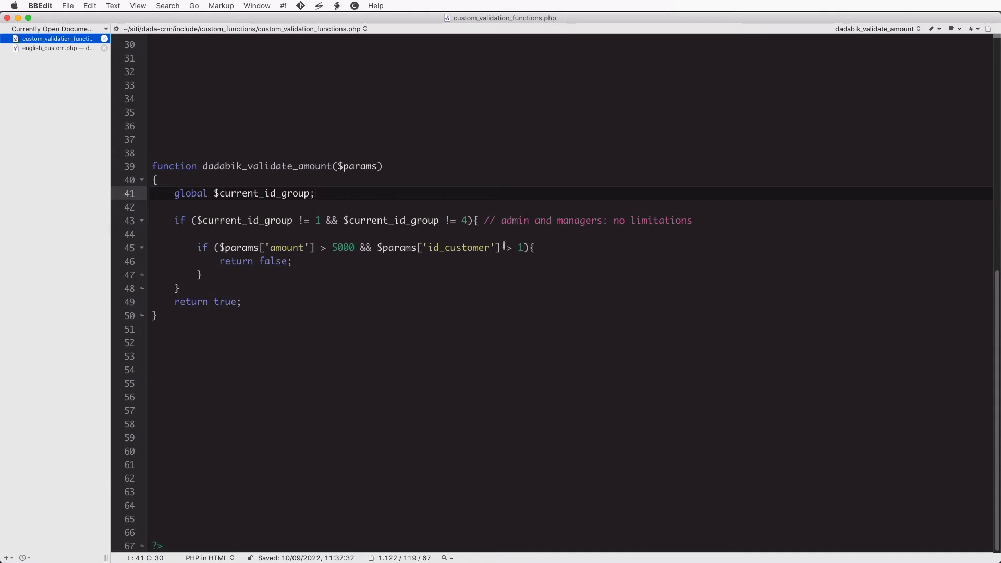
{"action": "left_click_drag", "start_coordinate": [377, 248], "coordinate": [523, 249]}
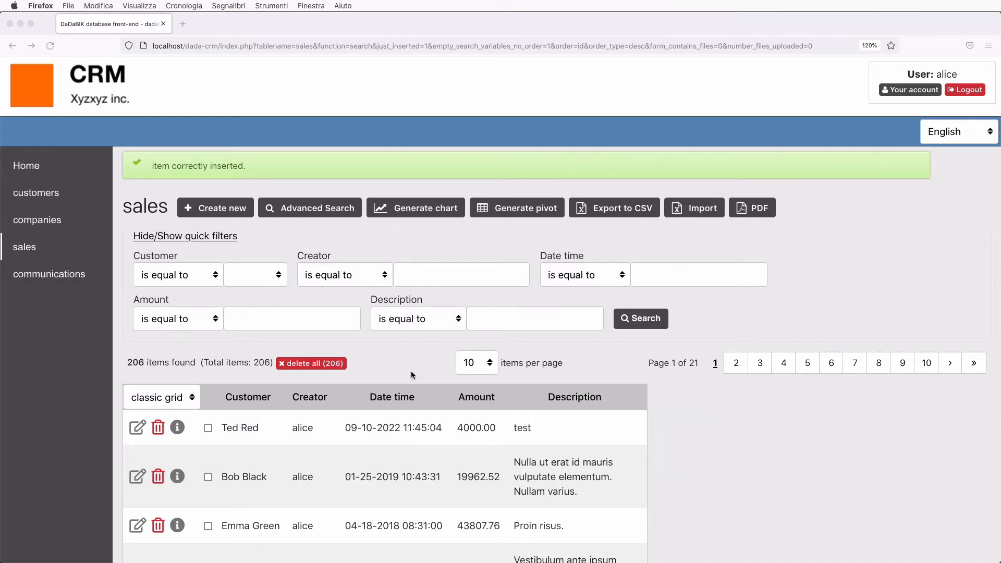
{"action": "scroll", "coordinate": [412, 374], "scroll_direction": "down", "scroll_amount": 1}
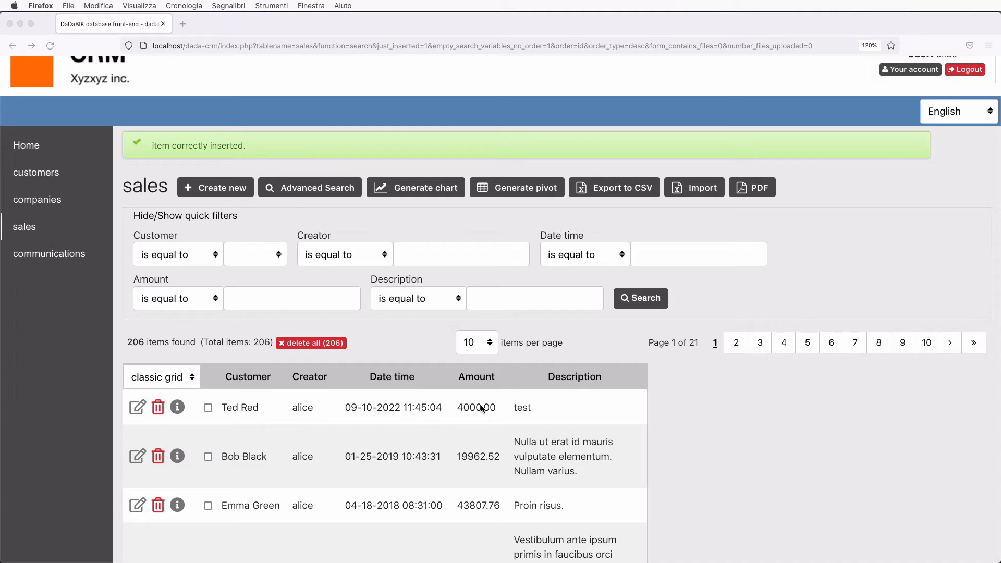
{"action": "left_click", "coordinate": [598, 338]}
{"action": "scroll", "coordinate": [646, 338], "scroll_direction": "up", "scroll_amount": 1}
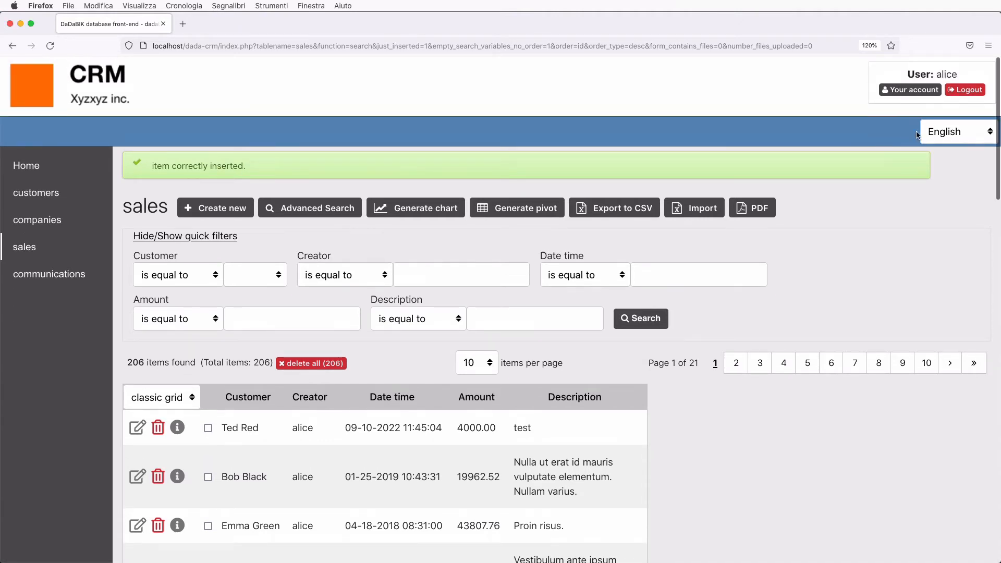
Log back in as root and open the admin page listing tables and views
{"action": "left_click", "coordinate": [965, 89]}
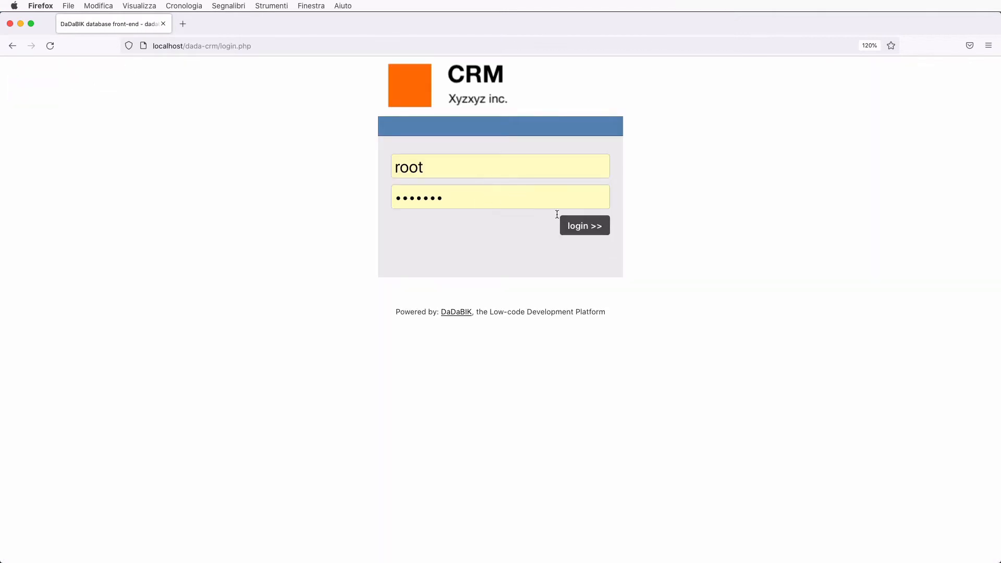
{"action": "left_click", "coordinate": [594, 226]}
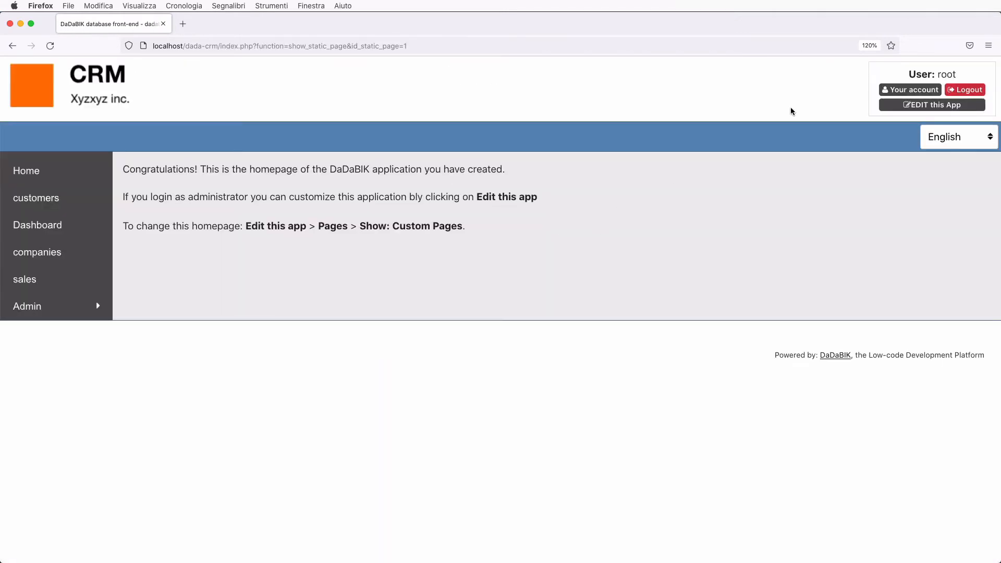
{"action": "left_click", "coordinate": [890, 106]}
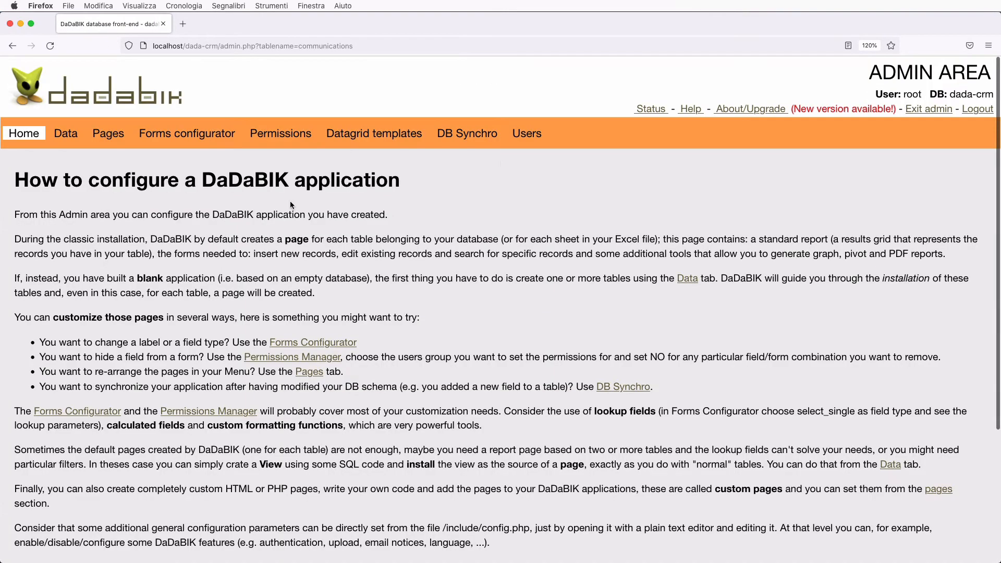
{"action": "left_click", "coordinate": [66, 136]}
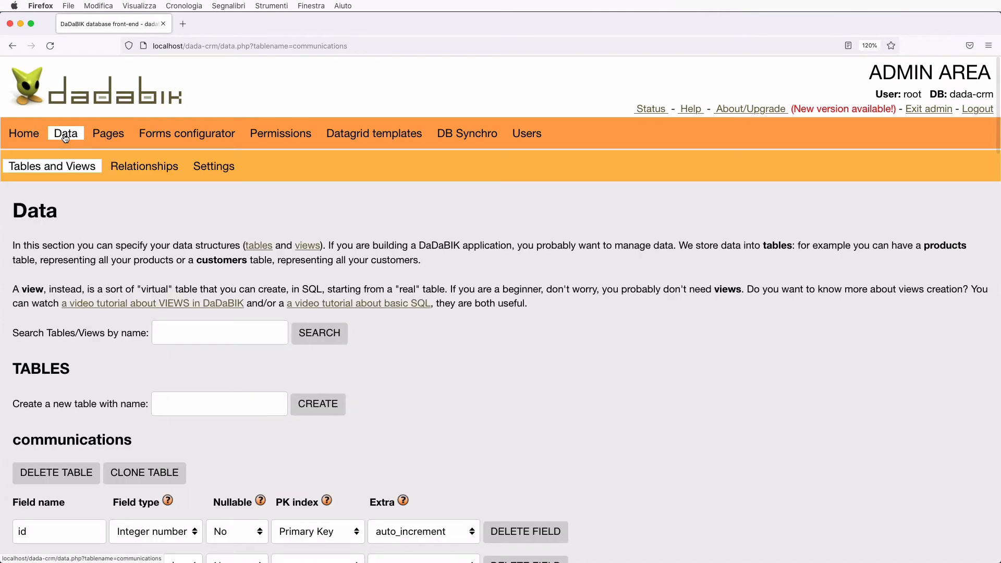
{"action": "scroll", "coordinate": [121, 282], "scroll_direction": "down", "scroll_amount": 15}
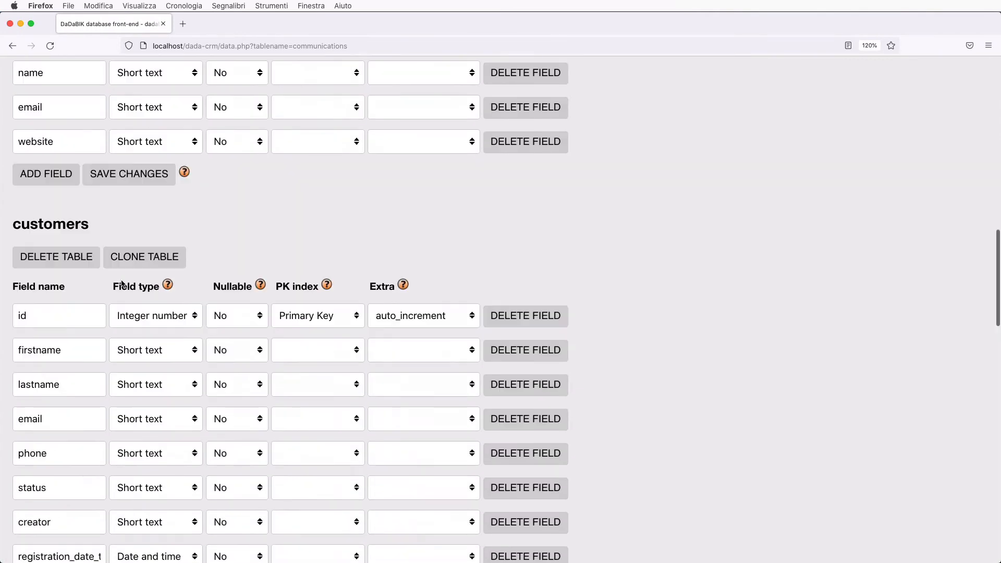
{"action": "scroll", "coordinate": [121, 283], "scroll_direction": "down", "scroll_amount": 13}
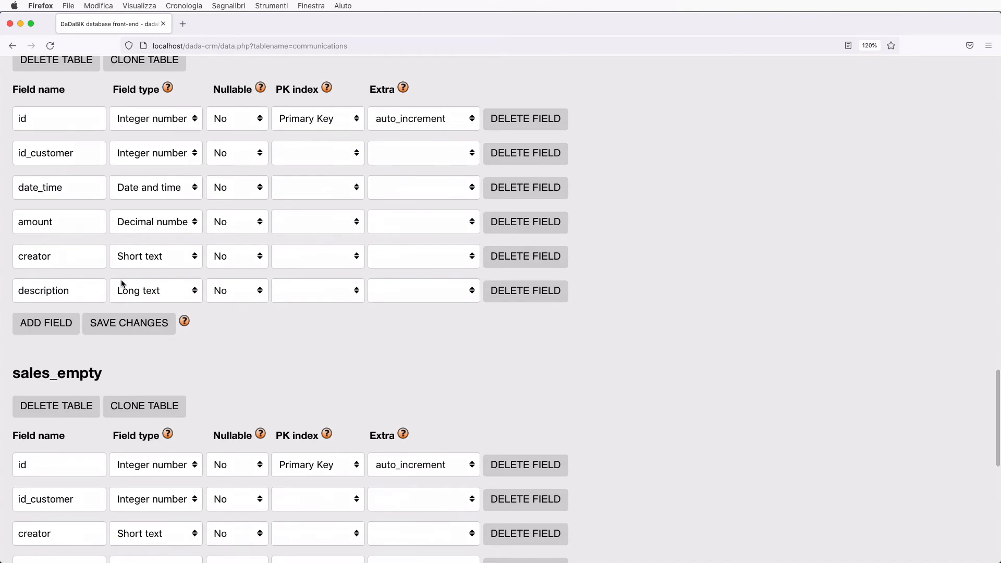
{"action": "scroll", "coordinate": [122, 284], "scroll_direction": "up", "scroll_amount": 1}
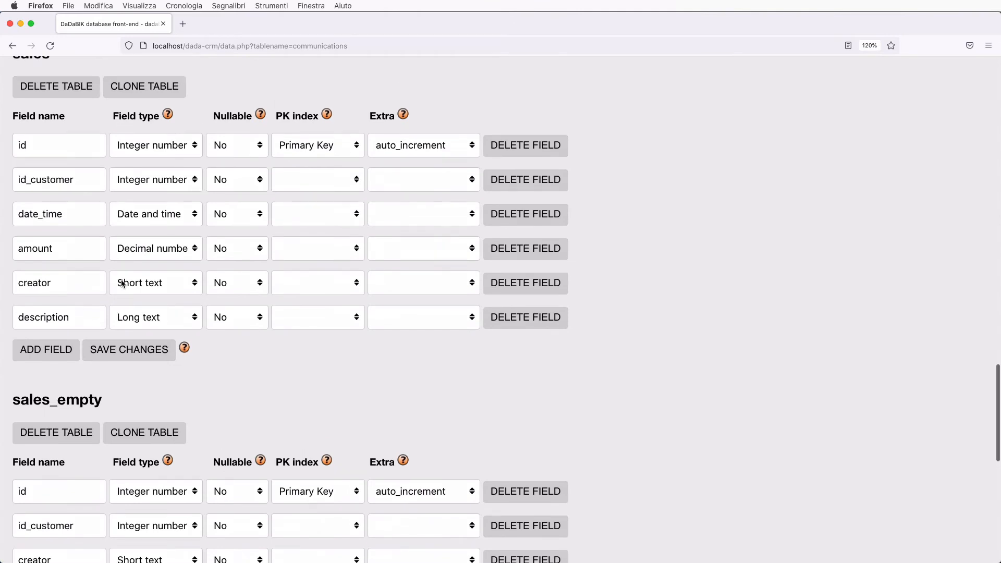
Add a sales field named amount_plus_taxes of type Decimal number
{"action": "left_click", "coordinate": [53, 357]}
{"action": "left_click", "coordinate": [55, 354]}
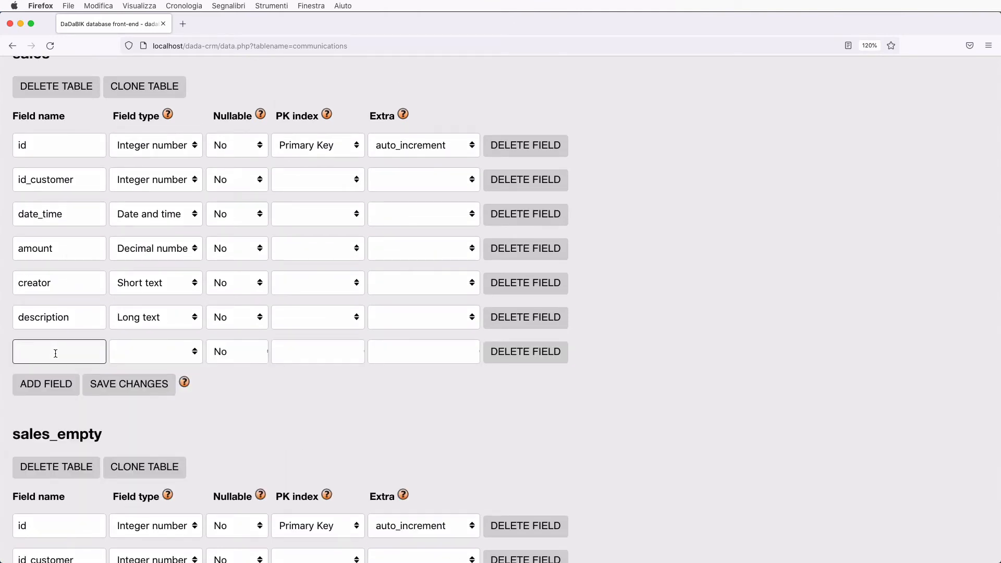
{"action": "type", "text": "amount_"}
{"action": "key", "text": "BackSpace"}
{"action": "key", "text": "BackSpace"}
{"action": "type", "text": "plus_taxes"}
{"action": "left_click", "coordinate": [140, 354]}
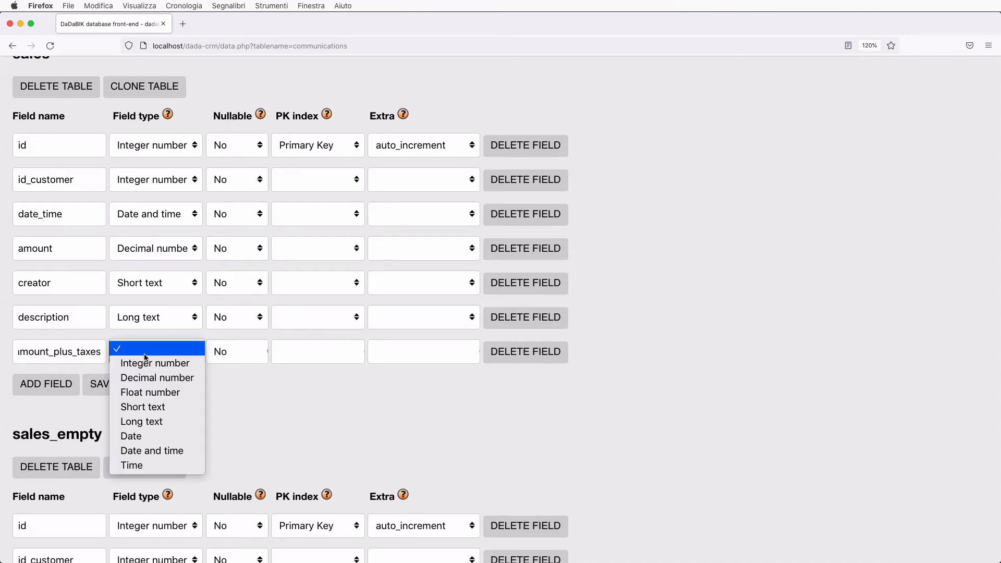
{"action": "left_click", "coordinate": [167, 379]}
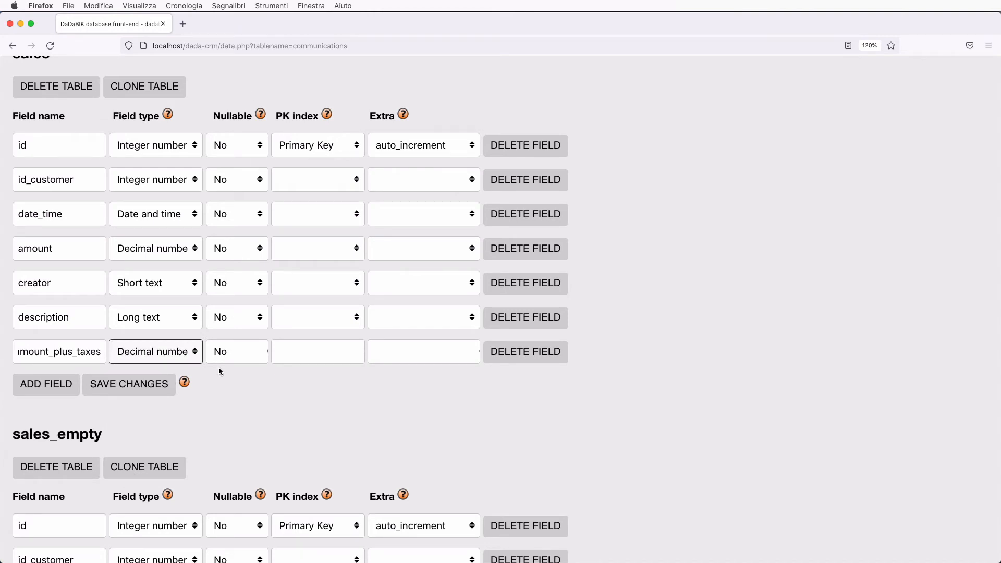
Set amount_plus_taxes Nullable to Yes and save the changes
{"action": "left_click", "coordinate": [246, 375]}
{"action": "scroll", "coordinate": [246, 374], "scroll_direction": "up", "scroll_amount": 2}
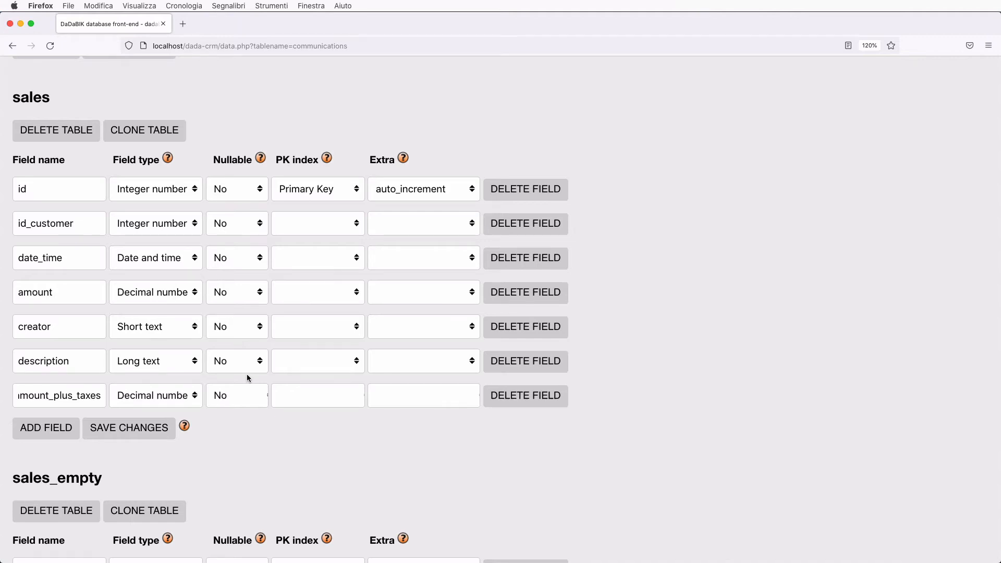
{"action": "scroll", "coordinate": [247, 376], "scroll_direction": "down", "scroll_amount": 1}
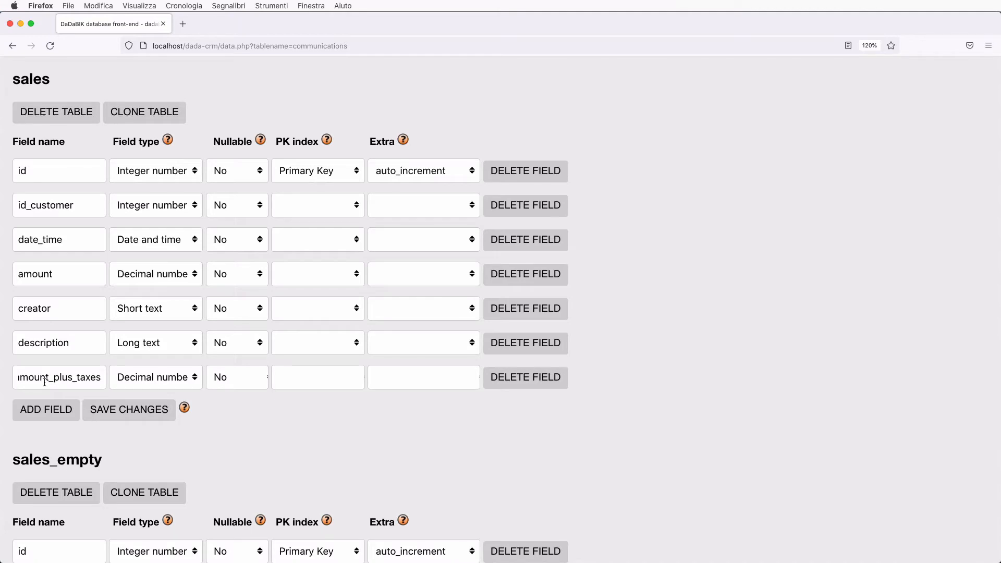
{"action": "left_click", "coordinate": [226, 377]}
{"action": "left_click", "coordinate": [233, 387]}
{"action": "left_click", "coordinate": [242, 405]}
{"action": "left_click", "coordinate": [120, 413]}
{"action": "scroll", "coordinate": [249, 399], "scroll_direction": "up", "scroll_amount": 20}
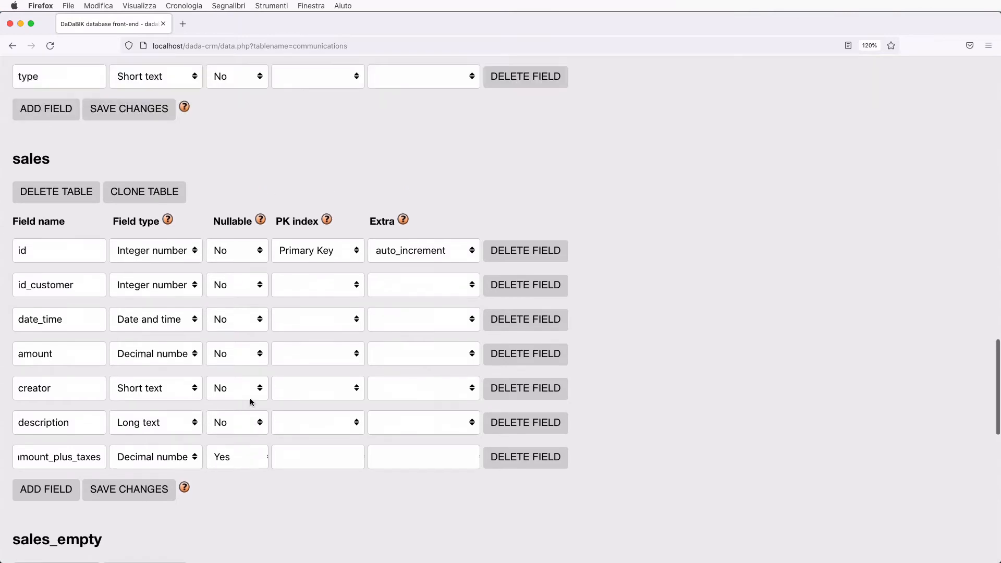
{"action": "scroll", "coordinate": [249, 398], "scroll_direction": "up", "scroll_amount": 5}
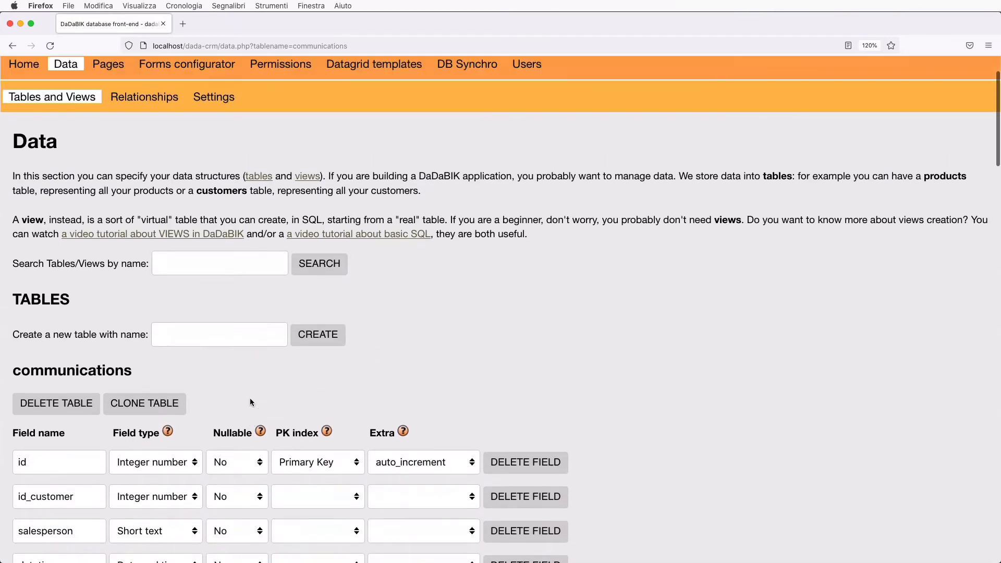
For table sales and group admin, grant 'Yes for all' on amount_plus_taxes and save permissions
{"action": "left_click", "coordinate": [281, 134]}
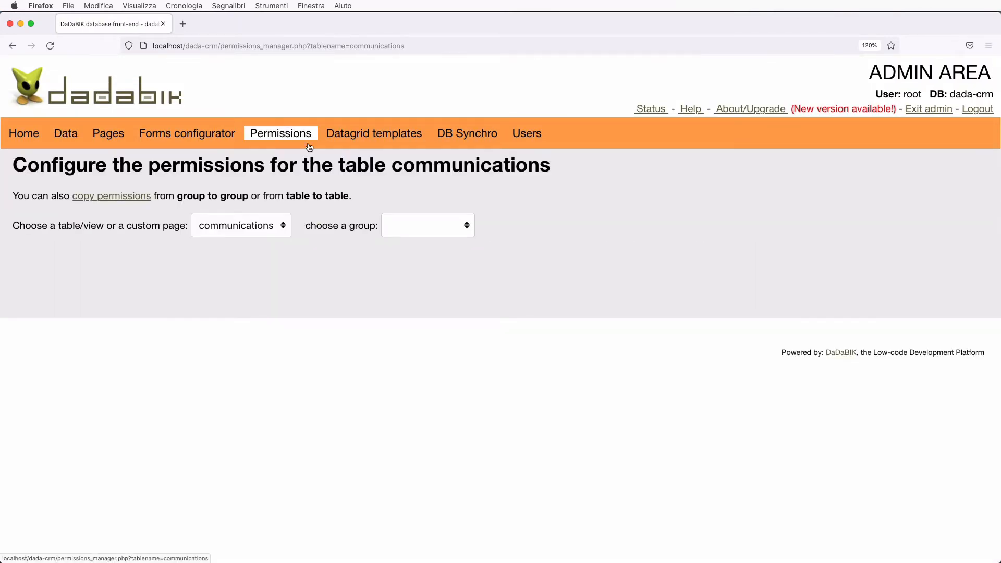
{"action": "left_click", "coordinate": [255, 229]}
{"action": "left_click", "coordinate": [245, 266]}
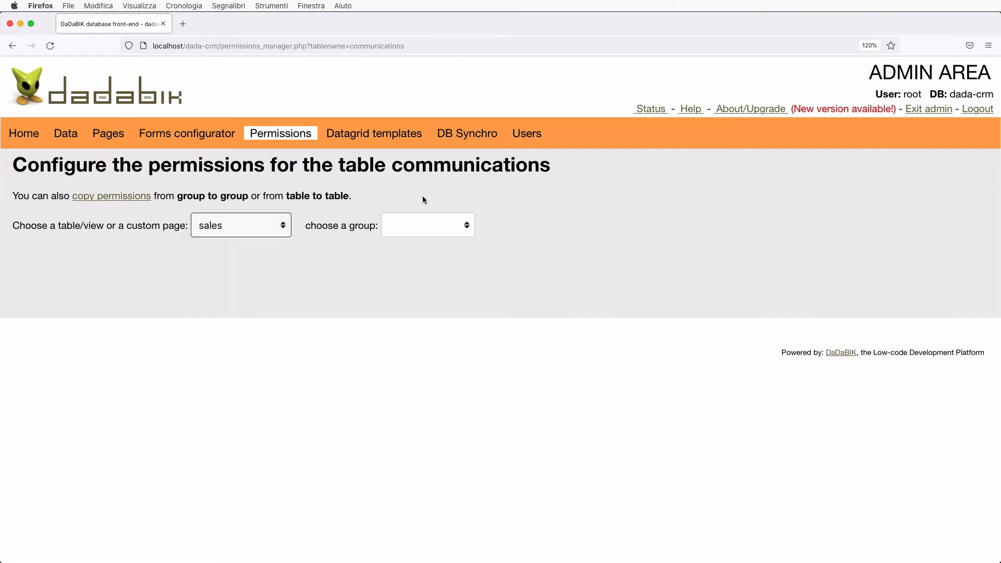
{"action": "left_click", "coordinate": [428, 225]}
{"action": "left_click", "coordinate": [430, 236]}
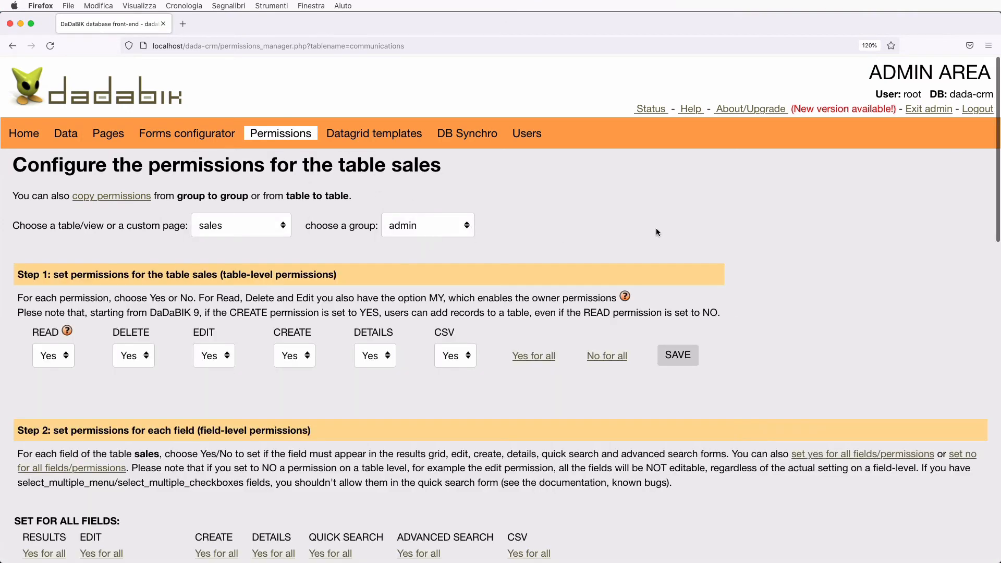
{"action": "scroll", "coordinate": [331, 345], "scroll_direction": "down", "scroll_amount": 3}
{"action": "scroll", "coordinate": [331, 345], "scroll_direction": "down", "scroll_amount": 6}
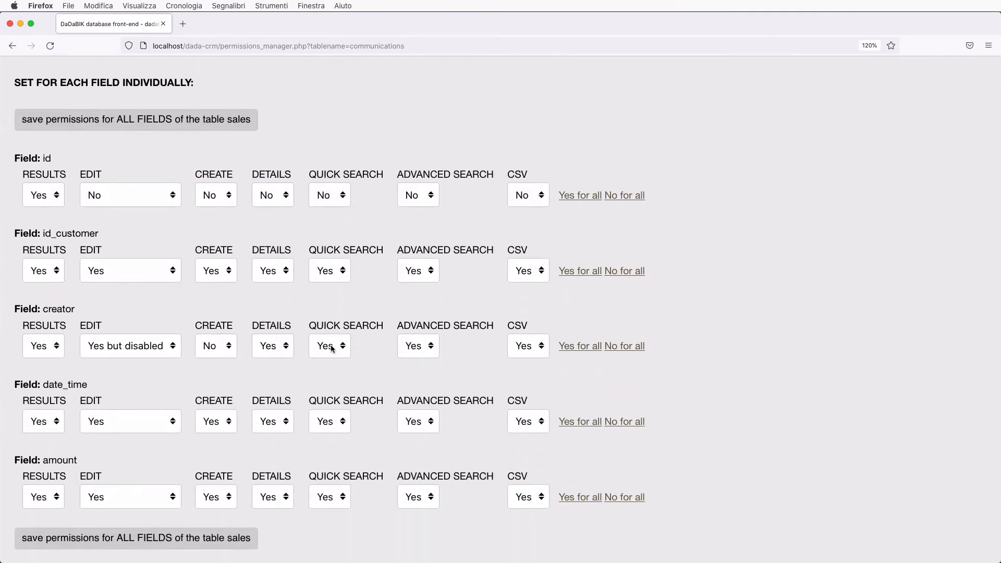
{"action": "scroll", "coordinate": [331, 348], "scroll_direction": "down", "scroll_amount": 4}
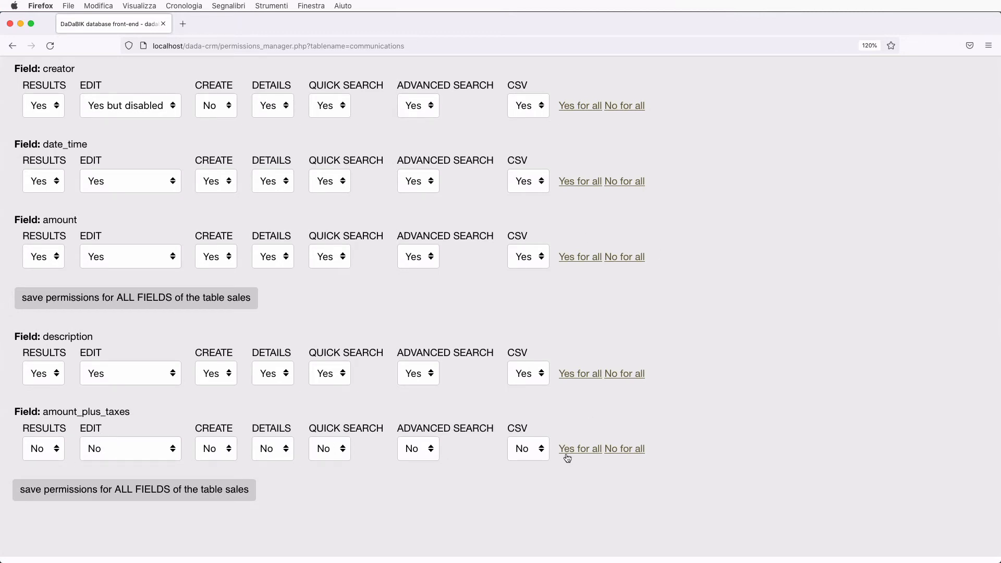
{"action": "left_click", "coordinate": [583, 452]}
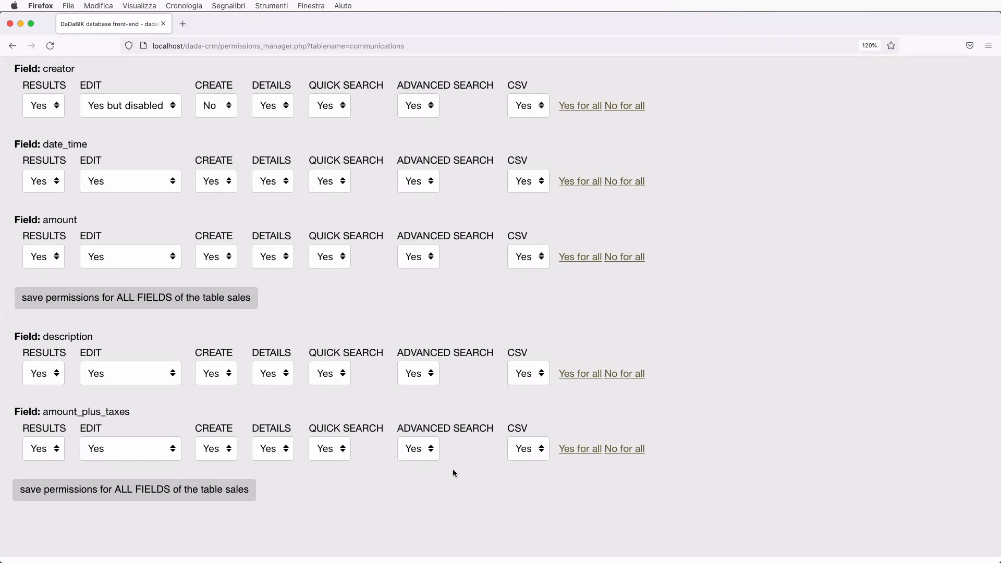
{"action": "left_click", "coordinate": [189, 498]}
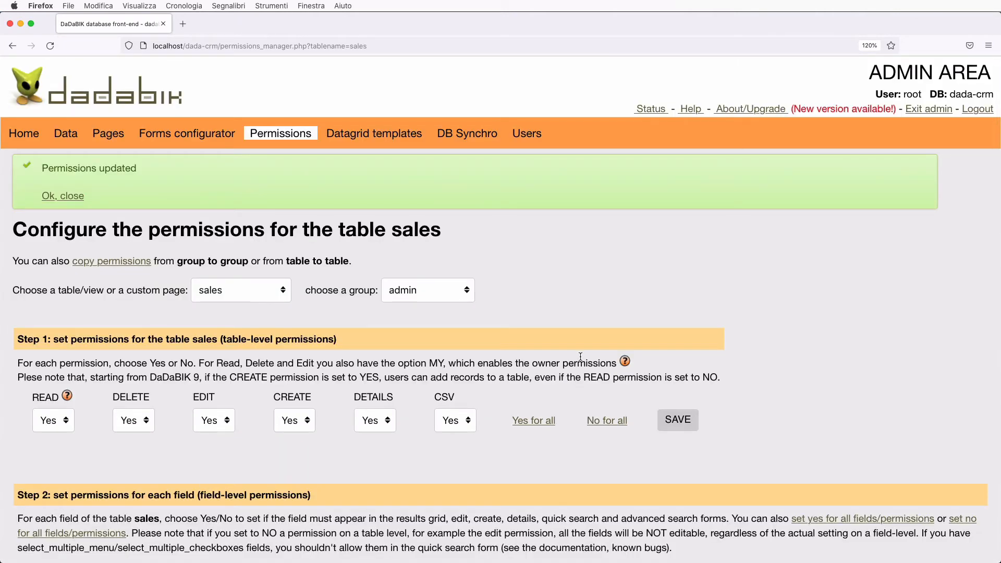
On a new sale form, type test digits into Amount plus taxes, then clear them
{"action": "left_click", "coordinate": [928, 108]}
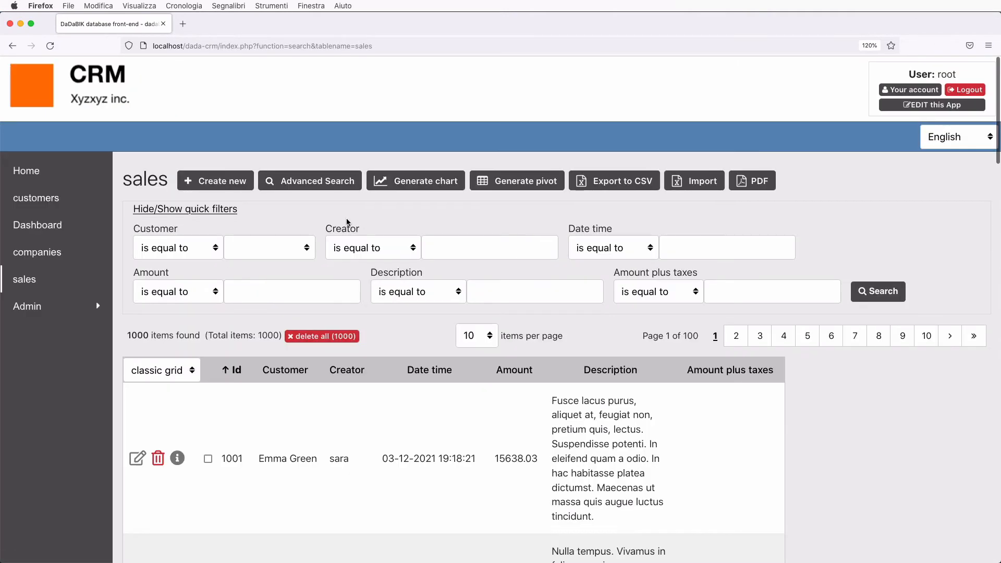
{"action": "left_click", "coordinate": [195, 190]}
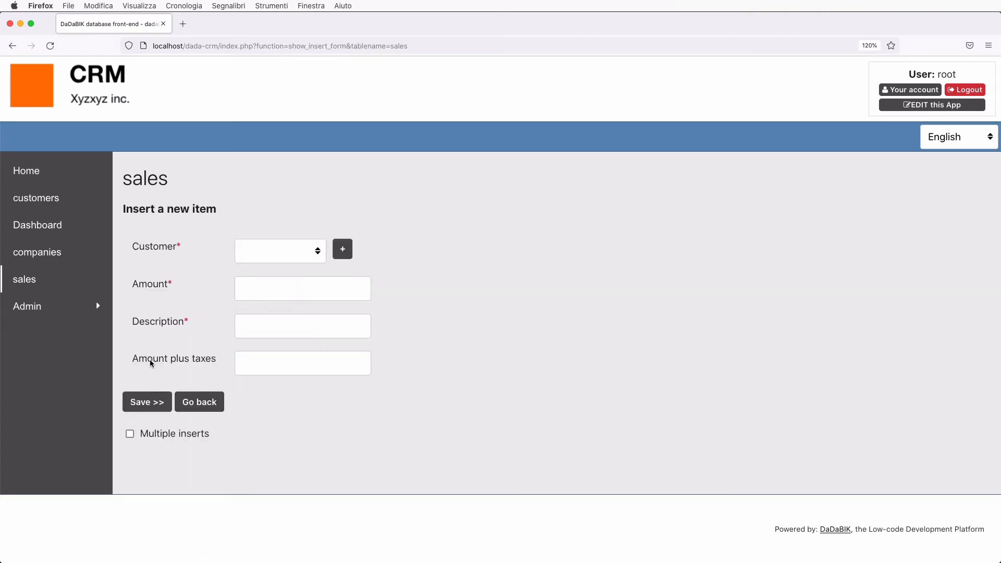
{"action": "left_click", "coordinate": [275, 361]}
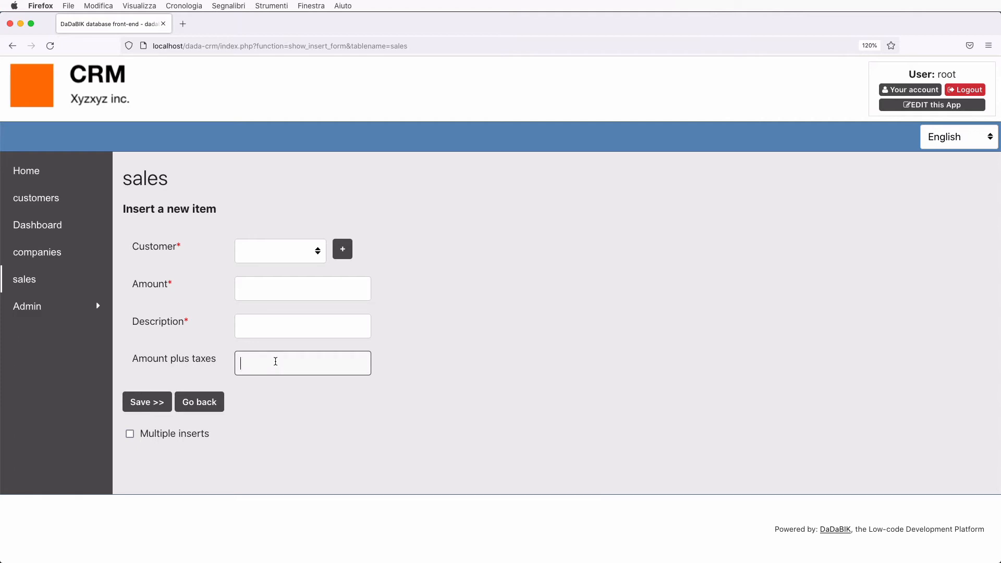
{"action": "type", "text": "472389479238"}
{"action": "key", "text": "BackSpace"}
{"action": "key", "text": "BackSpace"}
{"action": "key", "text": "BackSpace"}
{"action": "key", "text": "BackSpace"}
{"action": "key", "text": "BackSpace"}
{"action": "key", "text": "BackSpace"}
{"action": "key", "text": "BackSpace"}
{"action": "key", "text": "BackSpace"}
{"action": "key", "text": "BackSpace"}
{"action": "key", "text": "BackSpace"}
{"action": "key", "text": "BackSpace"}
{"action": "key", "text": "BackSpace"}
{"action": "left_click", "coordinate": [595, 338]}
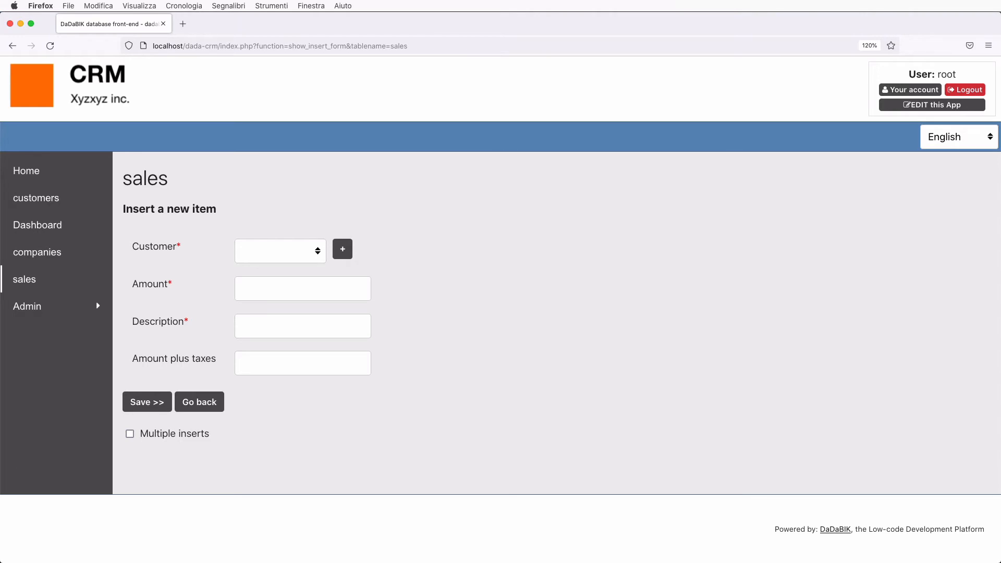
{"action": "key", "text": "super+Tab"}
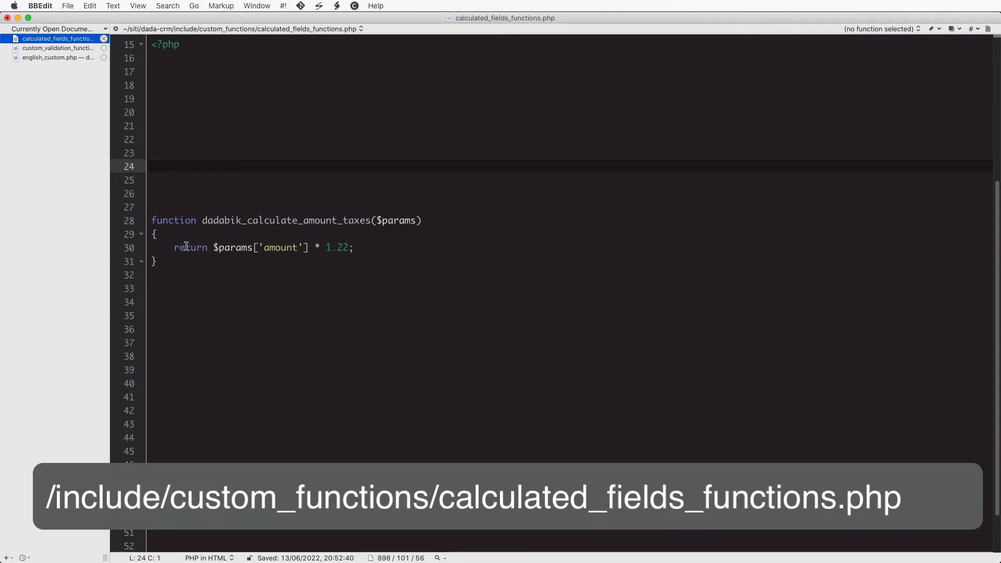
Review dadabik_calculate_amount_taxes, its $params argument and the amount-times-1.22 return line
{"action": "left_click_drag", "start_coordinate": [151, 222], "coordinate": [193, 276]}
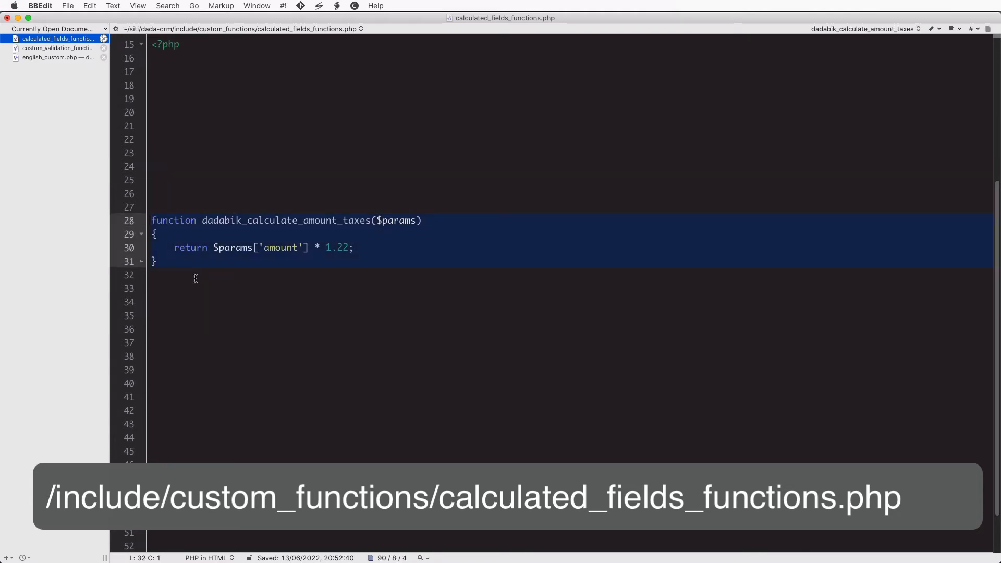
{"action": "left_click", "coordinate": [195, 278]}
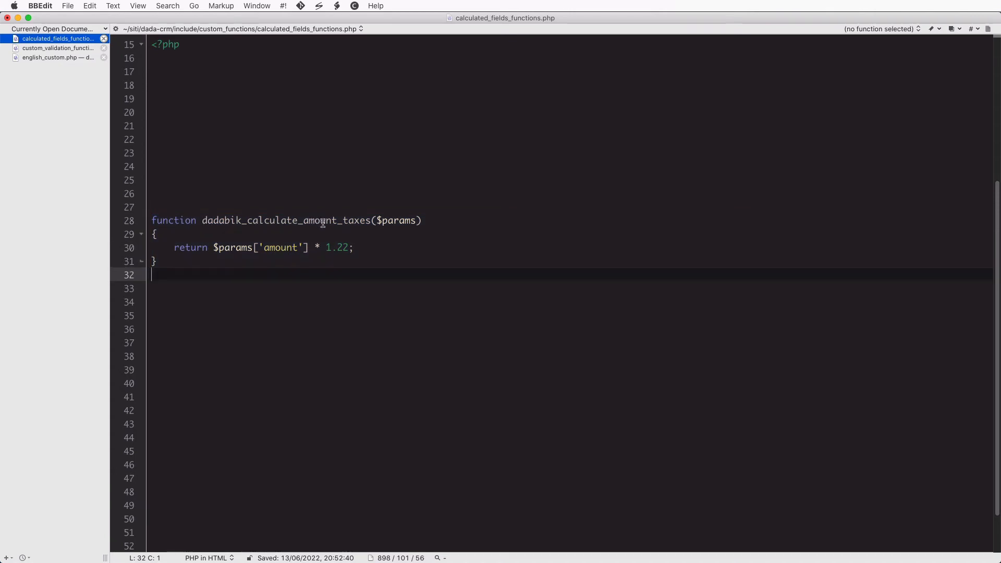
{"action": "double_click", "coordinate": [286, 221]}
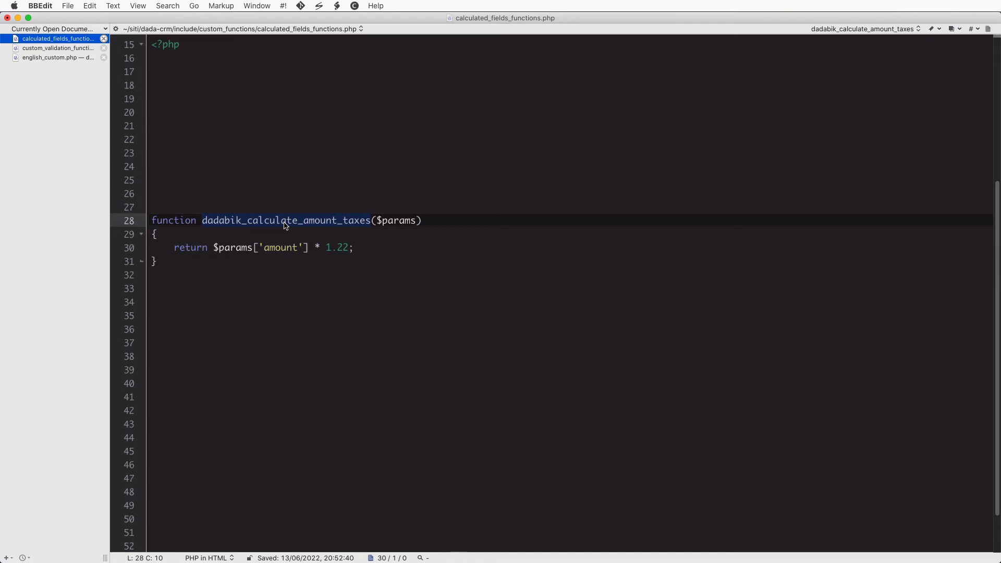
{"action": "left_click", "coordinate": [396, 222]}
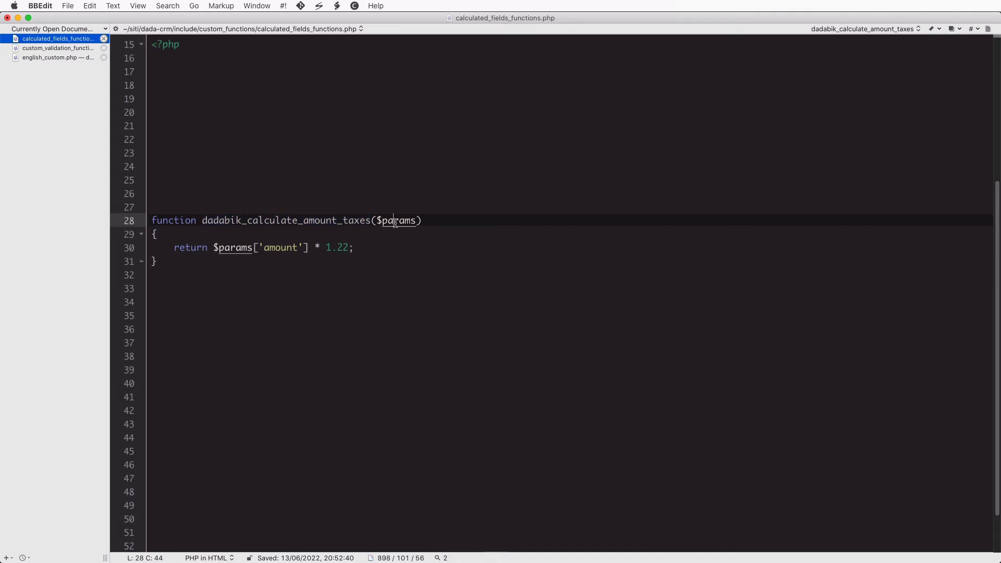
{"action": "left_click_drag", "start_coordinate": [376, 221], "coordinate": [416, 221]}
{"action": "left_click", "coordinate": [398, 243]}
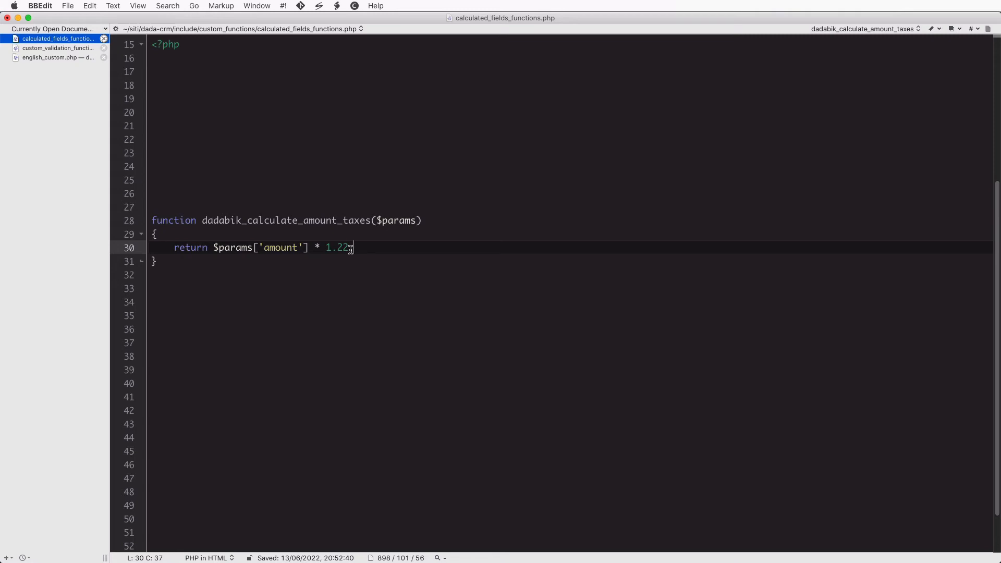
{"action": "double_click", "coordinate": [193, 249]}
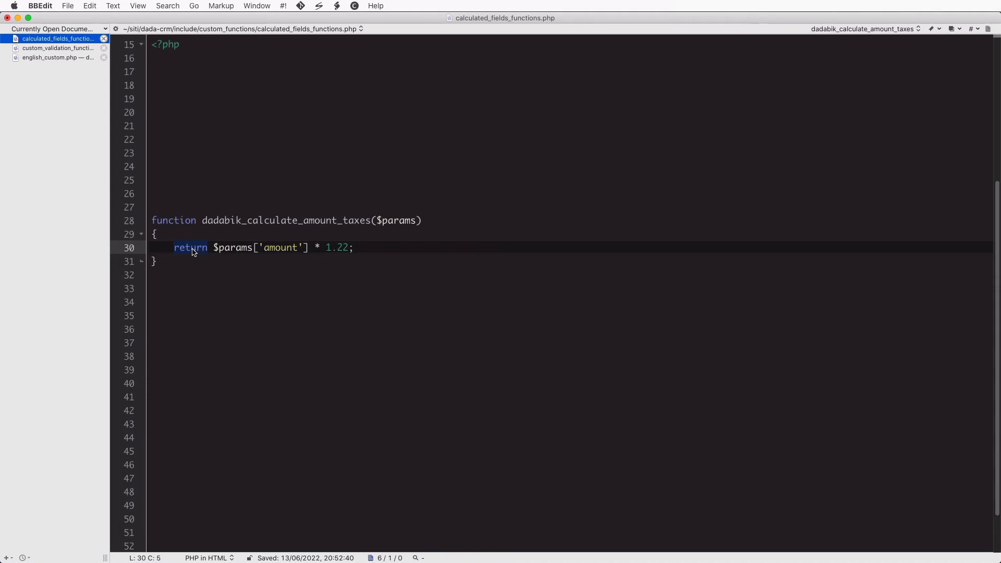
{"action": "left_click", "coordinate": [214, 248]}
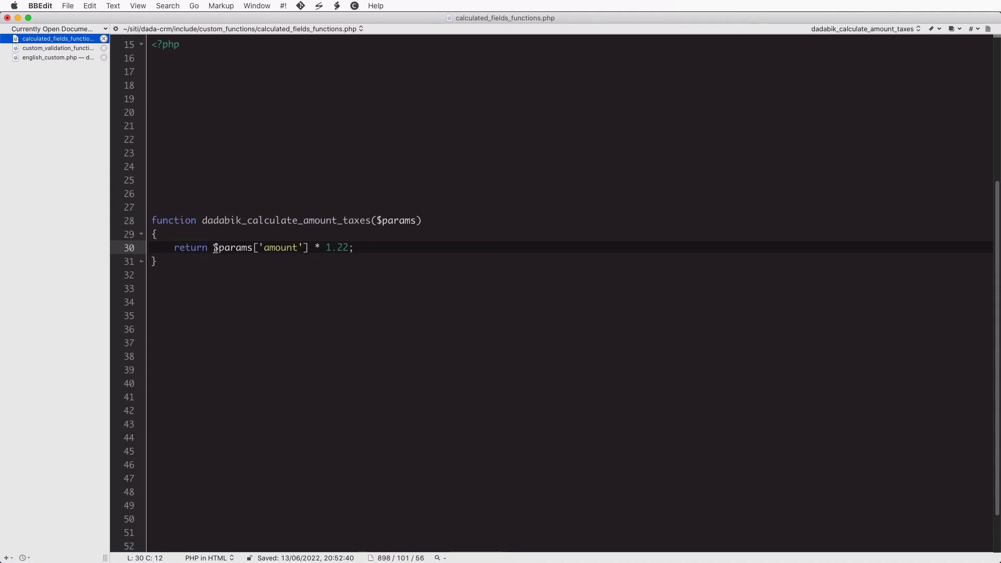
{"action": "left_click", "coordinate": [308, 248]}
Save calculated_fields_functions.php and go back to the CRM sales insert form
{"action": "key", "text": "super+s"}
{"action": "left_click", "coordinate": [353, 254]}
{"action": "key", "text": "super+Tab"}
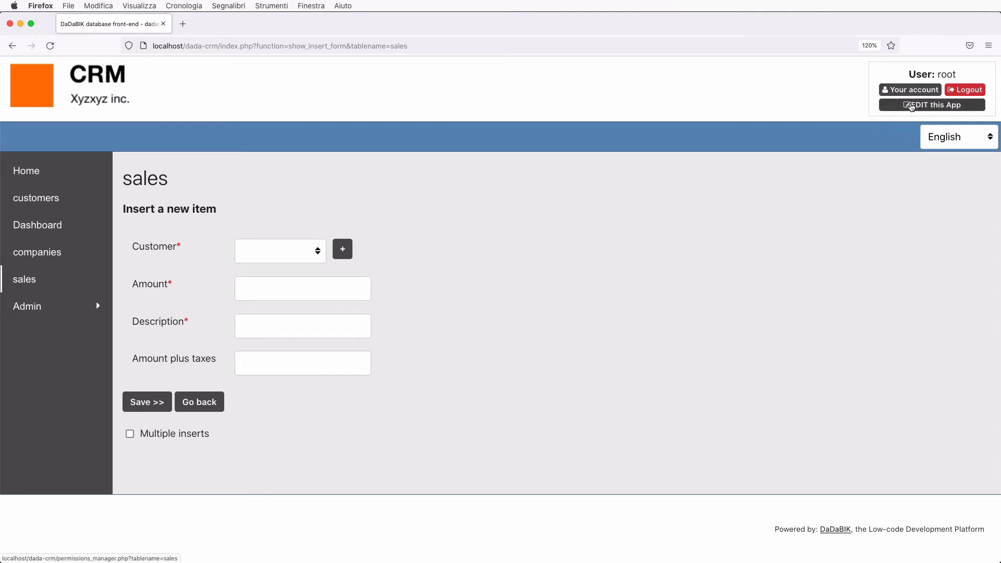
In Forms configurator, set amount_plus_taxes' calculated function to dadabik_calculate_amount_taxes and save
{"action": "left_click", "coordinate": [911, 106]}
{"action": "left_click", "coordinate": [185, 138]}
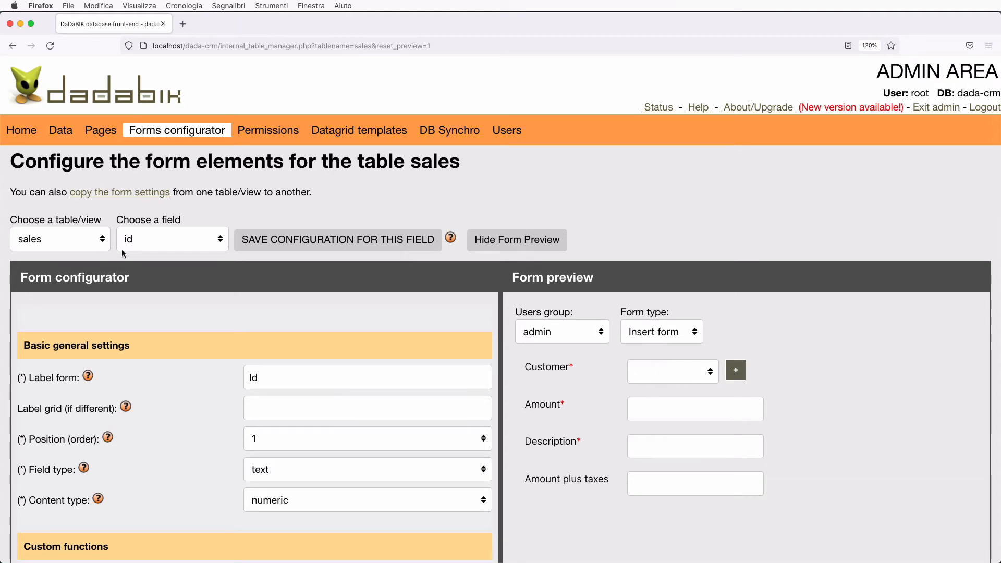
{"action": "left_click", "coordinate": [157, 244]}
{"action": "left_click", "coordinate": [178, 322]}
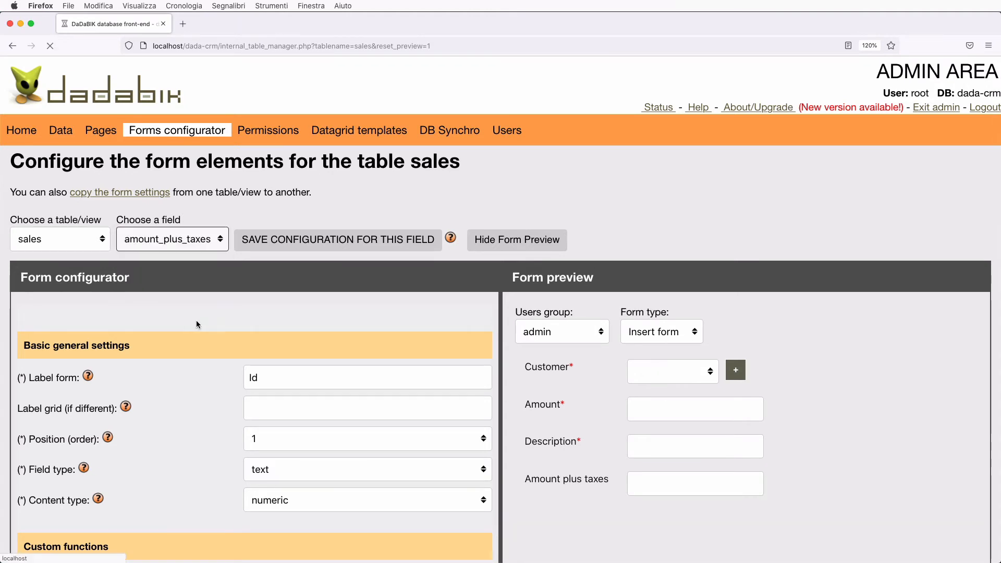
{"action": "scroll", "coordinate": [263, 343], "scroll_direction": "down", "scroll_amount": 5}
{"action": "scroll", "coordinate": [263, 346], "scroll_direction": "down", "scroll_amount": 5}
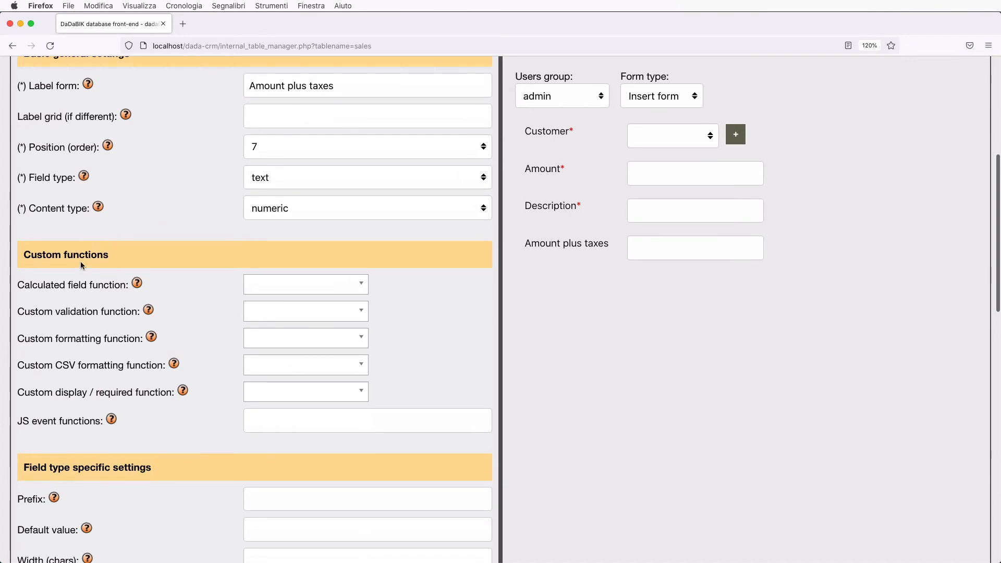
{"action": "left_click", "coordinate": [280, 290]}
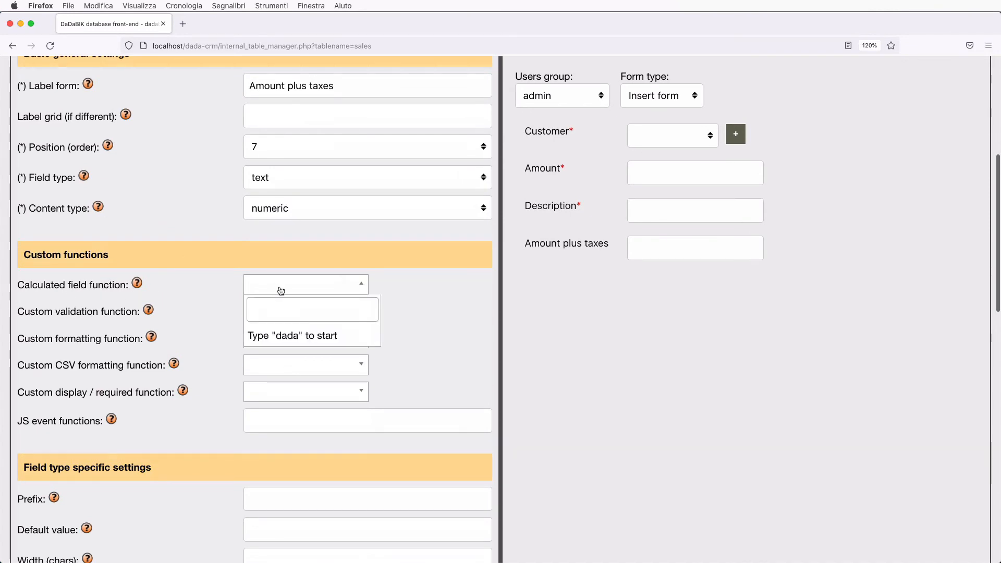
{"action": "type", "text": "DADA"}
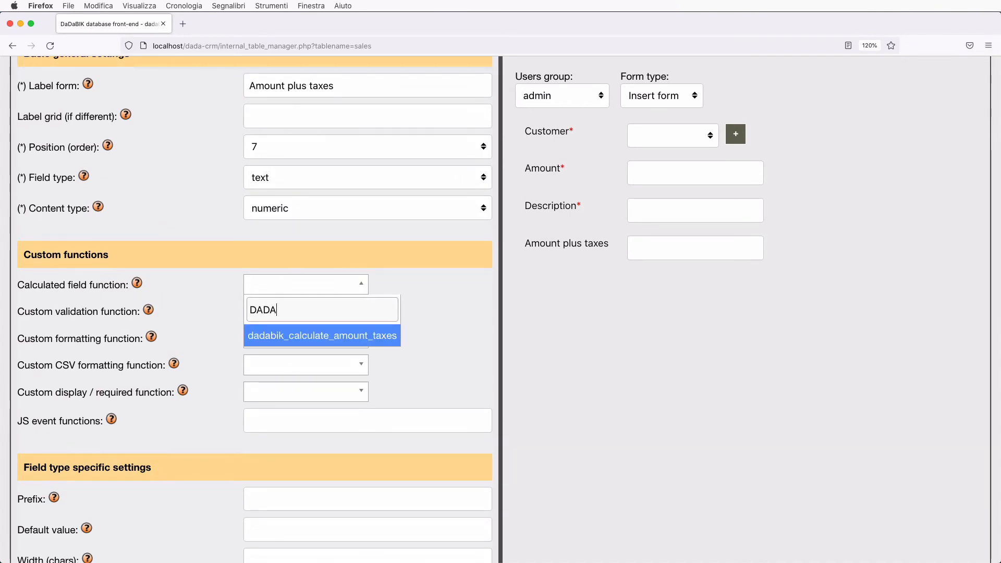
{"action": "left_click", "coordinate": [352, 336]}
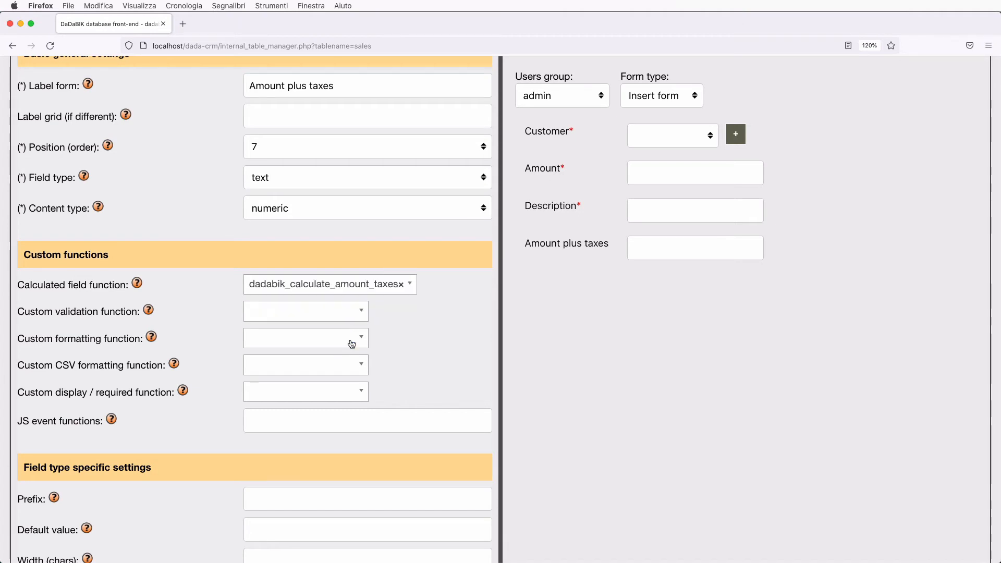
{"action": "scroll", "coordinate": [352, 344], "scroll_direction": "up", "scroll_amount": 5}
{"action": "left_click", "coordinate": [315, 199]}
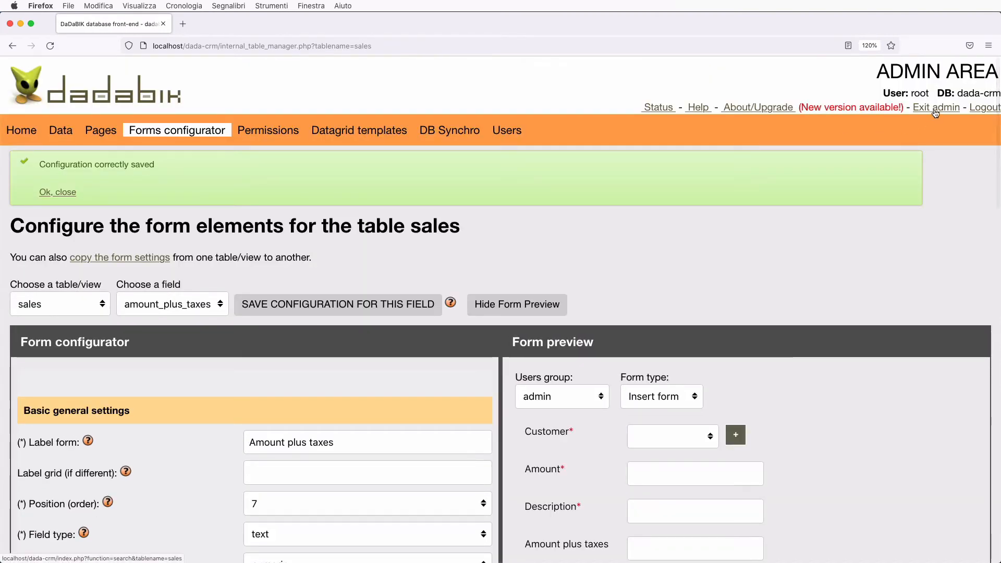
{"action": "left_click", "coordinate": [936, 111]}
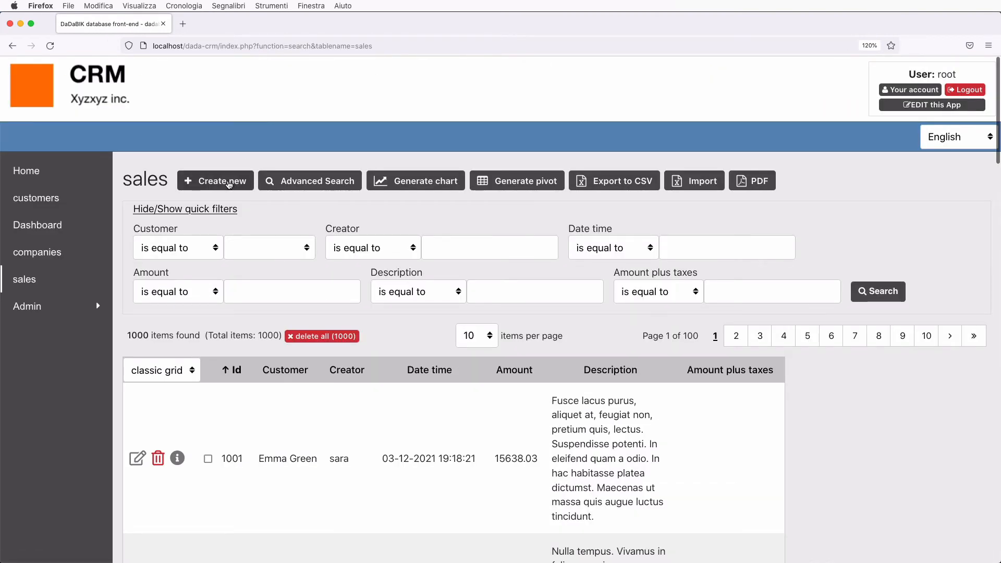
Start a new sale with amount 100 for the first customer to see the tax computed, then leave unsaved
{"action": "left_click", "coordinate": [228, 184]}
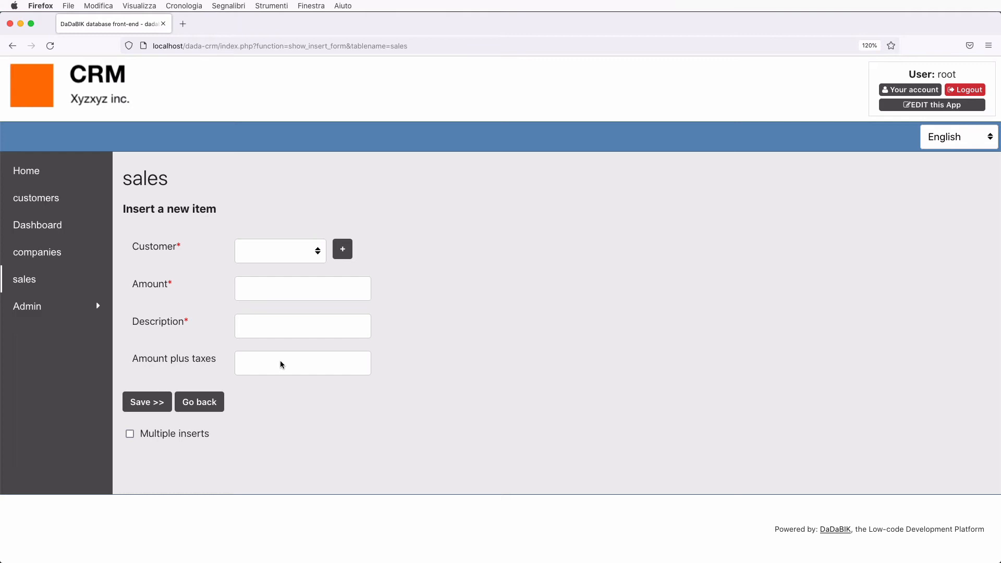
{"action": "left_click", "coordinate": [280, 253]}
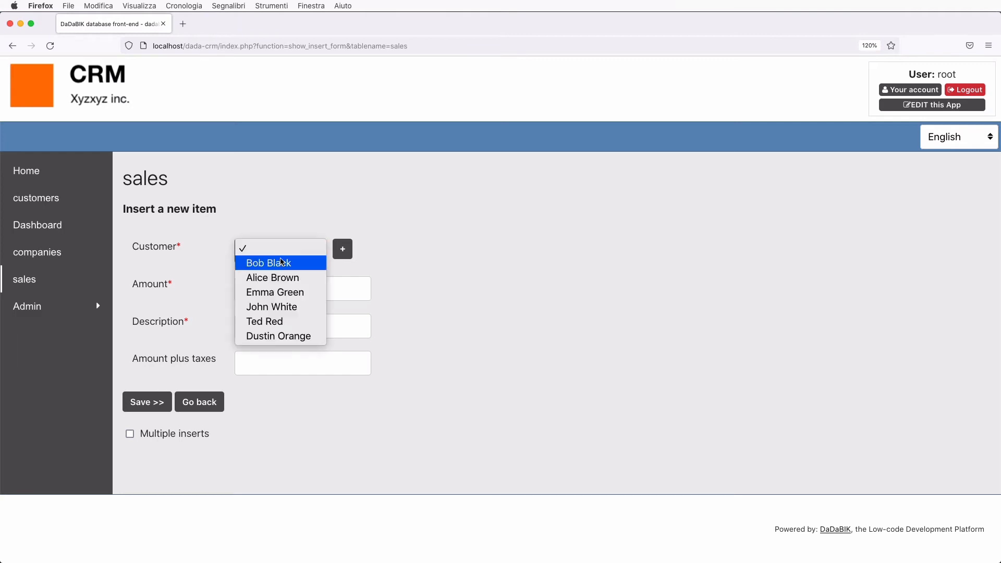
{"action": "left_click", "coordinate": [280, 260]}
{"action": "left_click", "coordinate": [264, 286]}
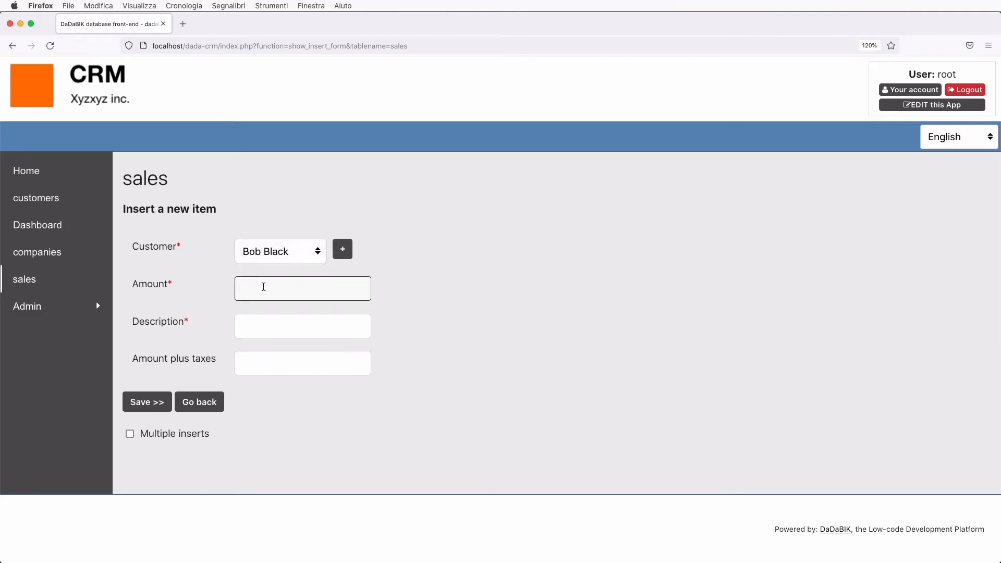
{"action": "type", "text": "100"}
{"action": "key", "text": "Tab"}
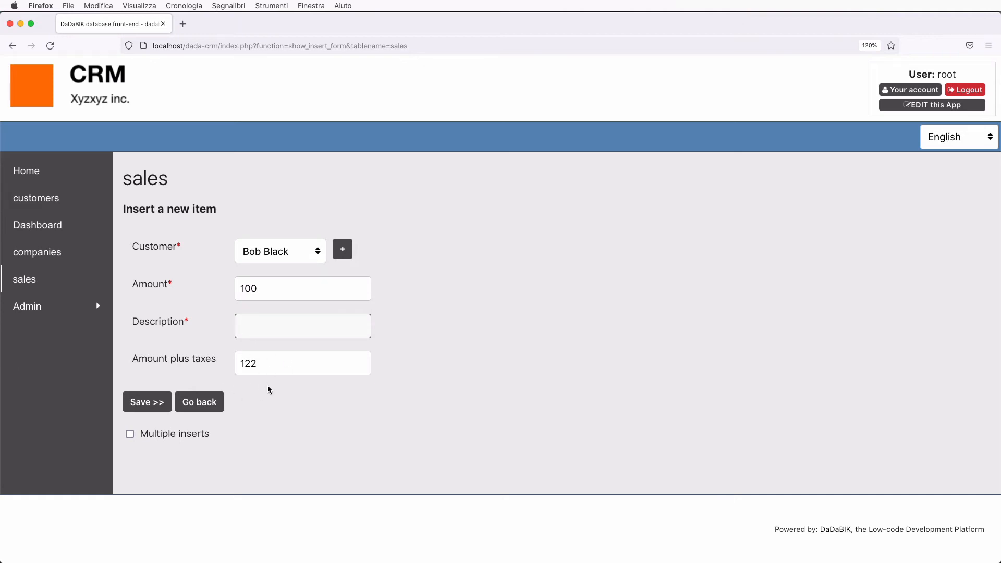
{"action": "left_click", "coordinate": [206, 402]}
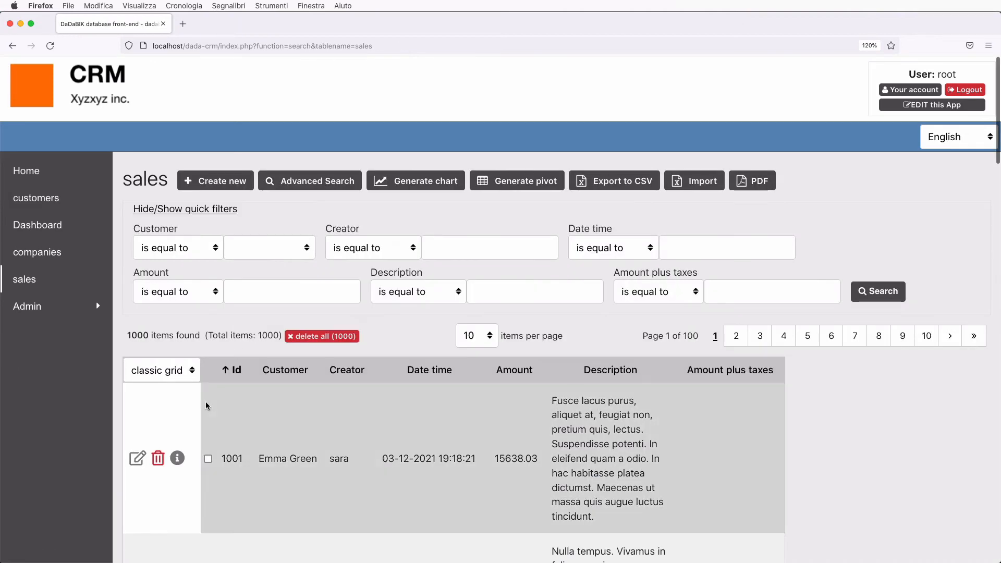
Open sale 1001's edit form, then return to the sales list
{"action": "scroll", "coordinate": [206, 406], "scroll_direction": "down", "scroll_amount": 5}
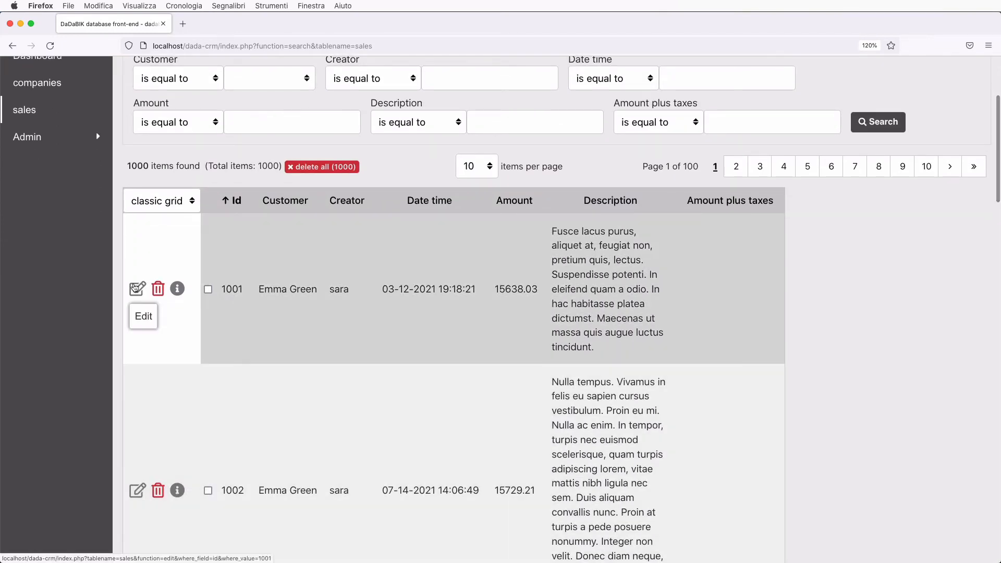
{"action": "left_click", "coordinate": [135, 287]}
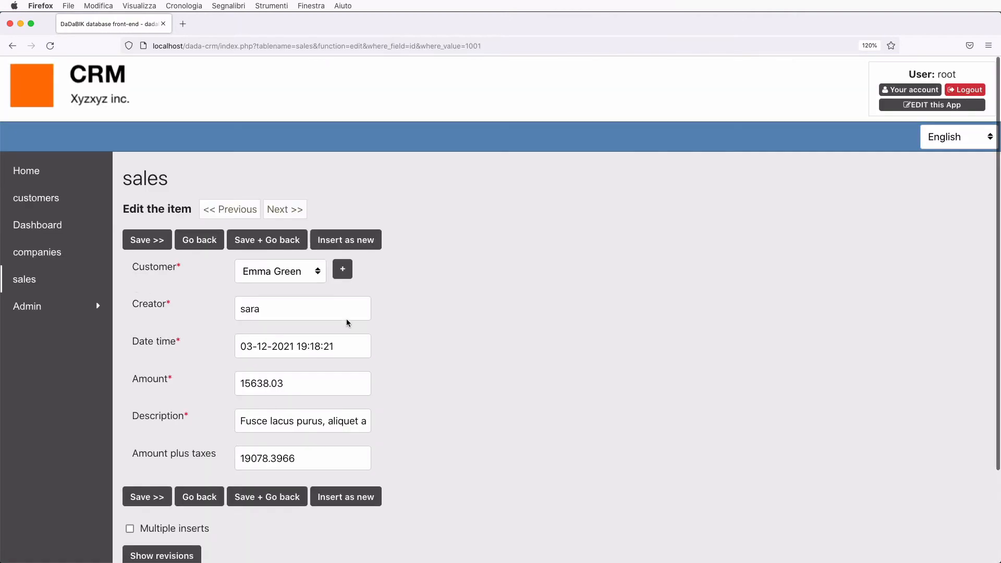
{"action": "scroll", "coordinate": [278, 468], "scroll_direction": "down", "scroll_amount": 2}
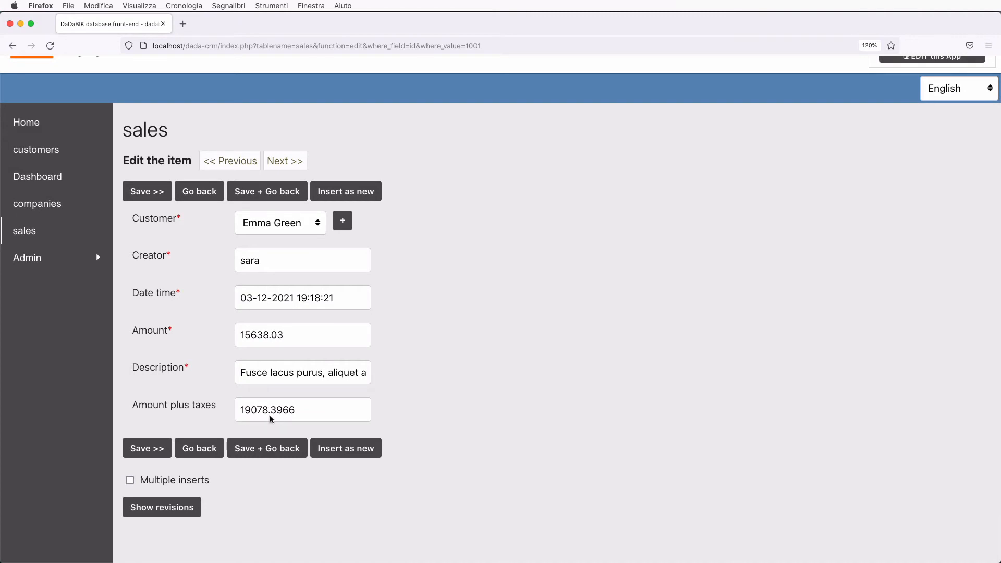
{"action": "left_click", "coordinate": [208, 450]}
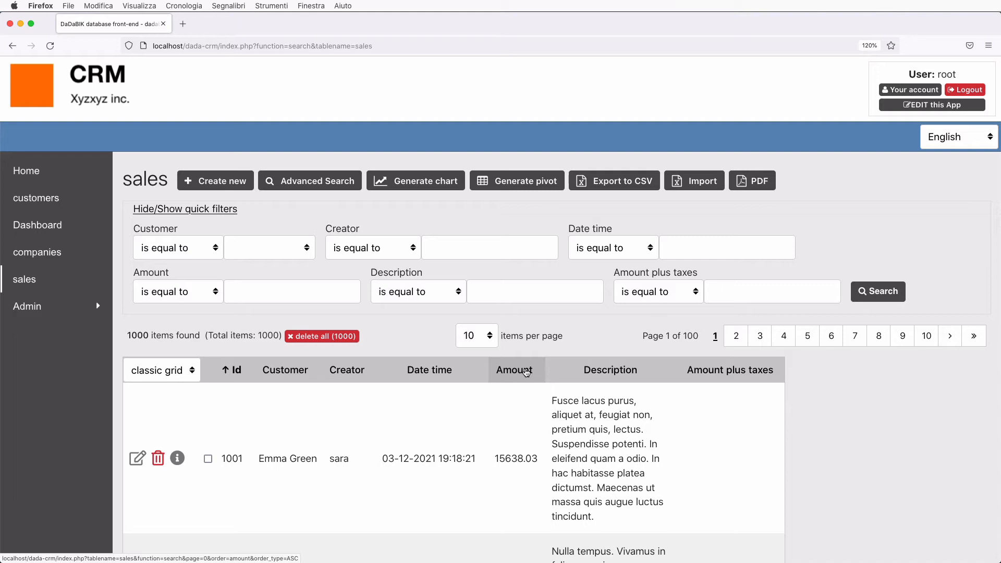
Reopen sale 1001 for editing to show Amount plus taxes 19078.3966
{"action": "scroll", "coordinate": [525, 371], "scroll_direction": "down", "scroll_amount": 1}
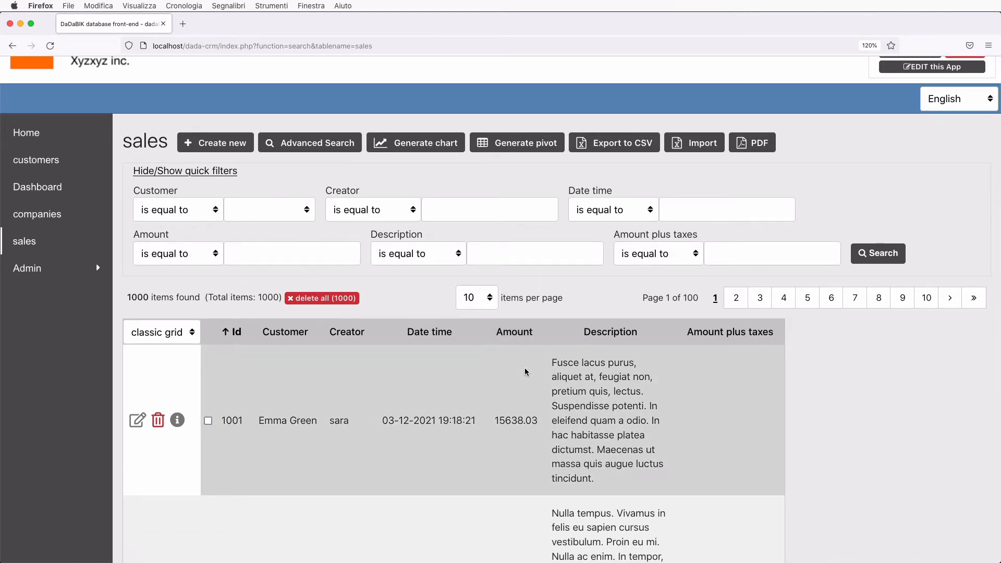
{"action": "scroll", "coordinate": [525, 371], "scroll_direction": "down", "scroll_amount": 7}
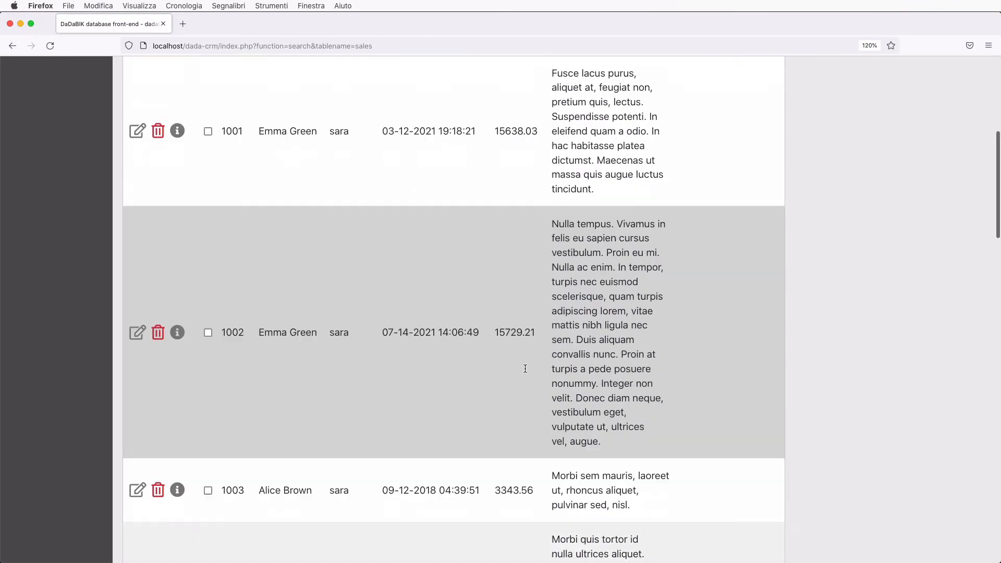
{"action": "scroll", "coordinate": [525, 369], "scroll_direction": "down", "scroll_amount": 20}
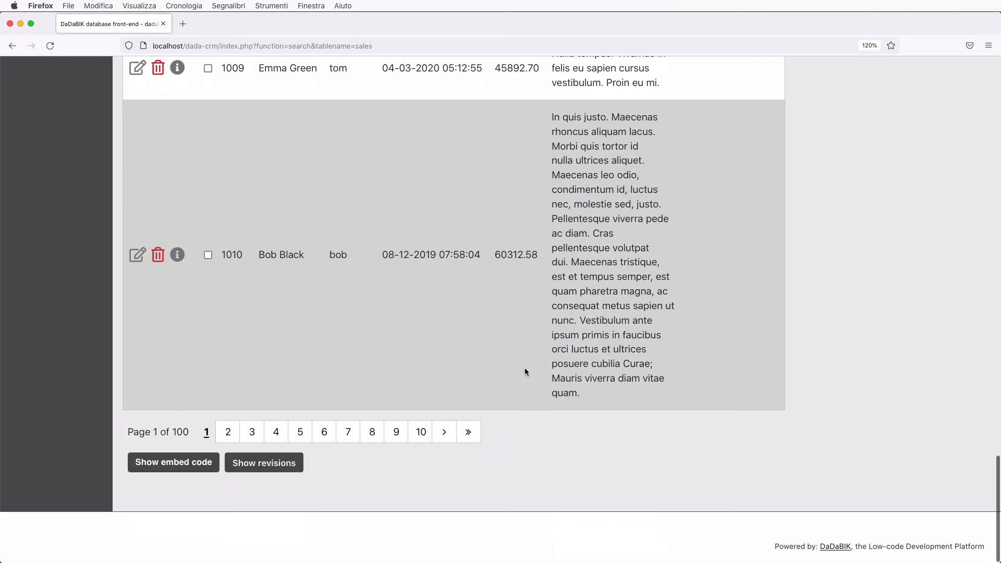
{"action": "scroll", "coordinate": [524, 367], "scroll_direction": "up", "scroll_amount": 20}
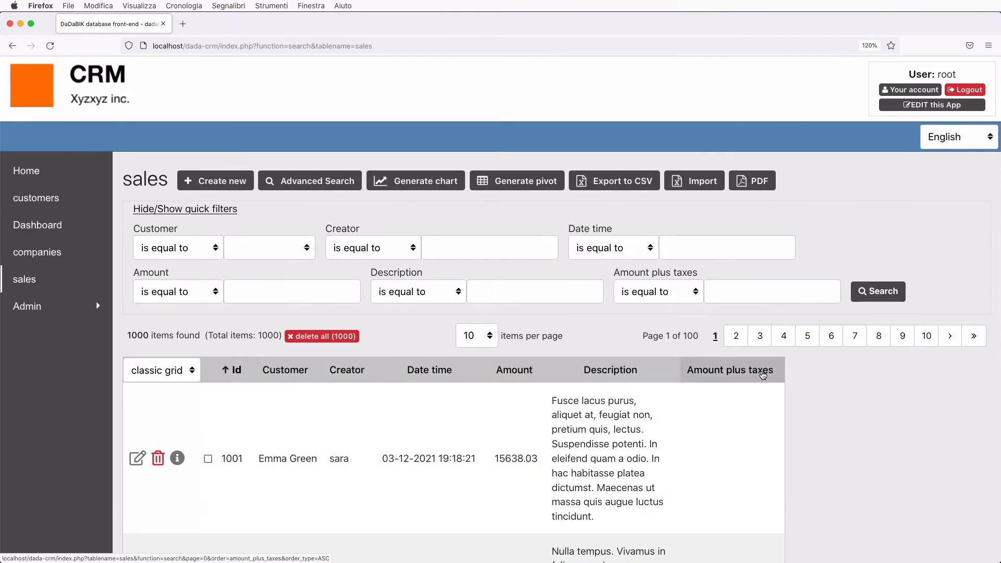
{"action": "scroll", "coordinate": [739, 461], "scroll_direction": "down", "scroll_amount": 11}
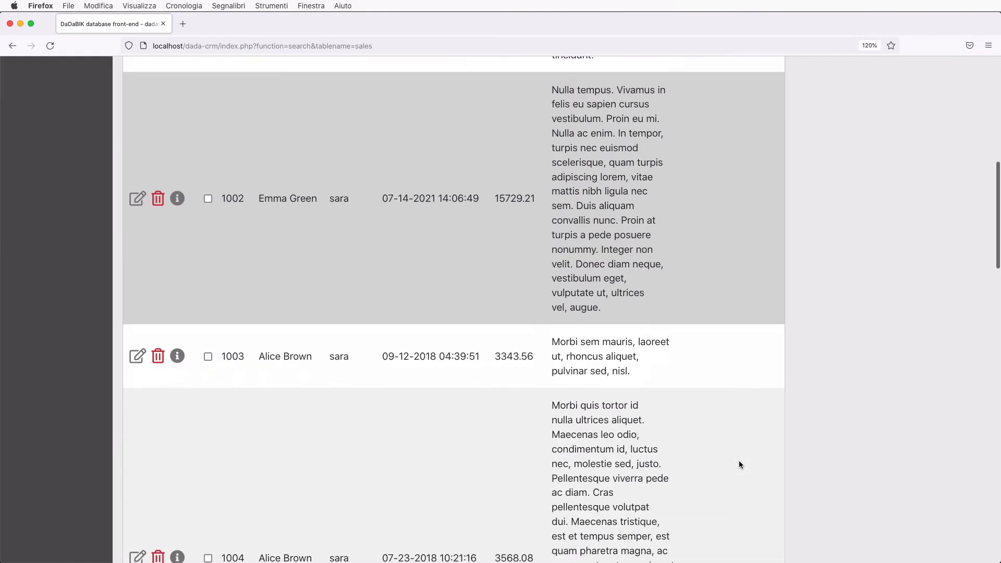
{"action": "scroll", "coordinate": [740, 462], "scroll_direction": "down", "scroll_amount": 4}
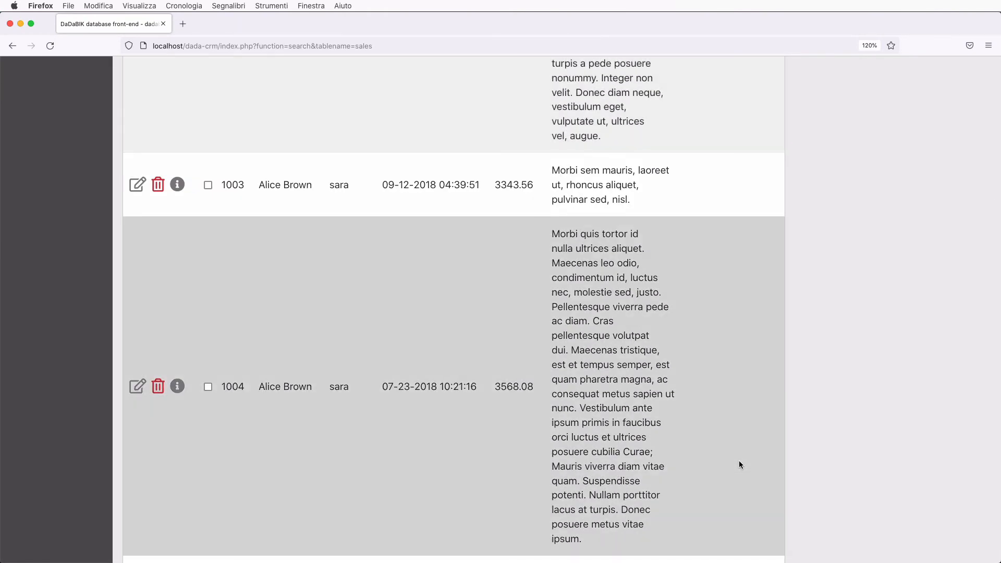
{"action": "scroll", "coordinate": [252, 309], "scroll_direction": "up", "scroll_amount": 15}
{"action": "scroll", "coordinate": [252, 309], "scroll_direction": "down", "scroll_amount": 4}
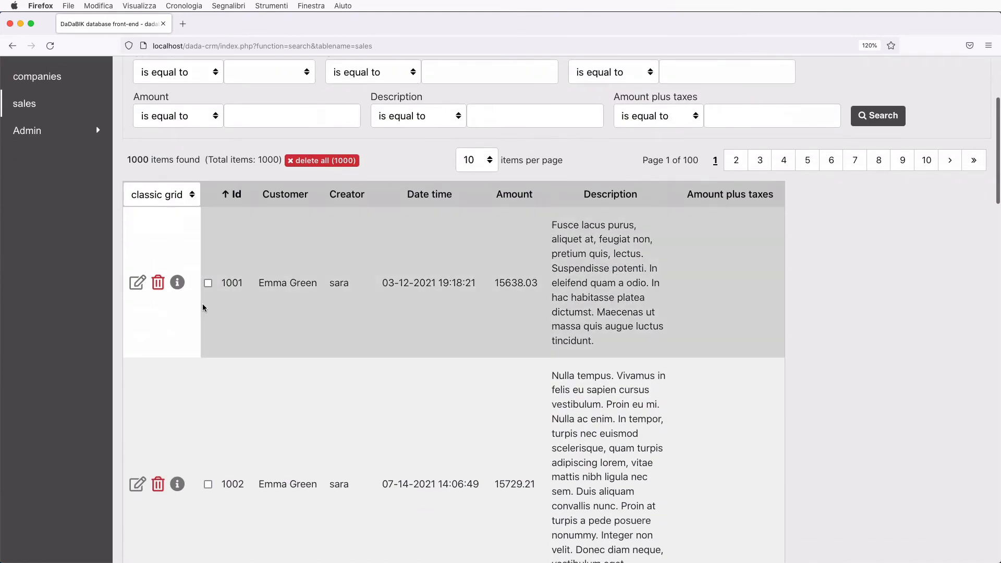
{"action": "left_click", "coordinate": [136, 284]}
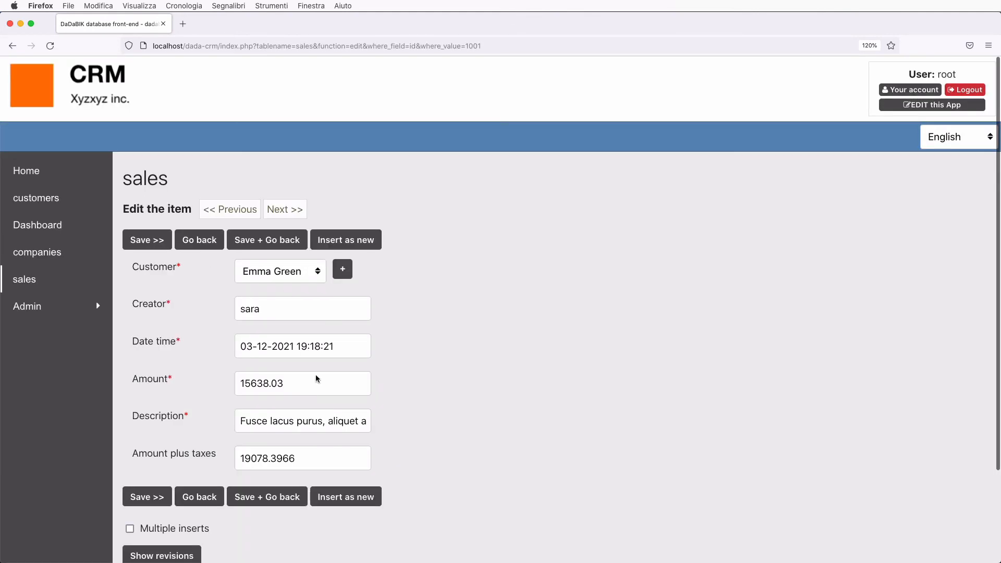
{"action": "scroll", "coordinate": [326, 383], "scroll_direction": "down", "scroll_amount": 2}
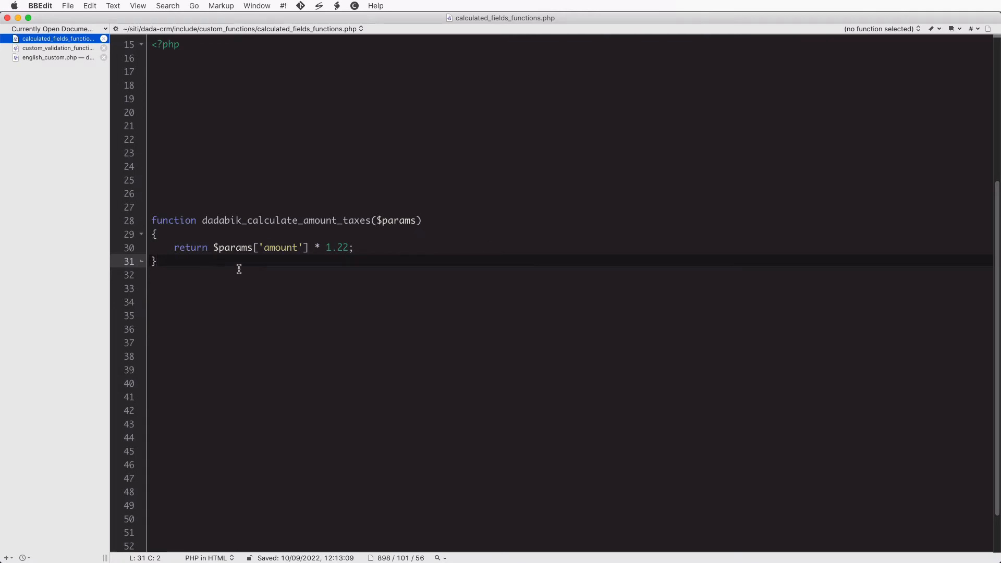
Highlight the line-30 return expression multiplying the amount by 1.22, then deselect it
{"action": "left_click_drag", "start_coordinate": [212, 248], "coordinate": [379, 248]}
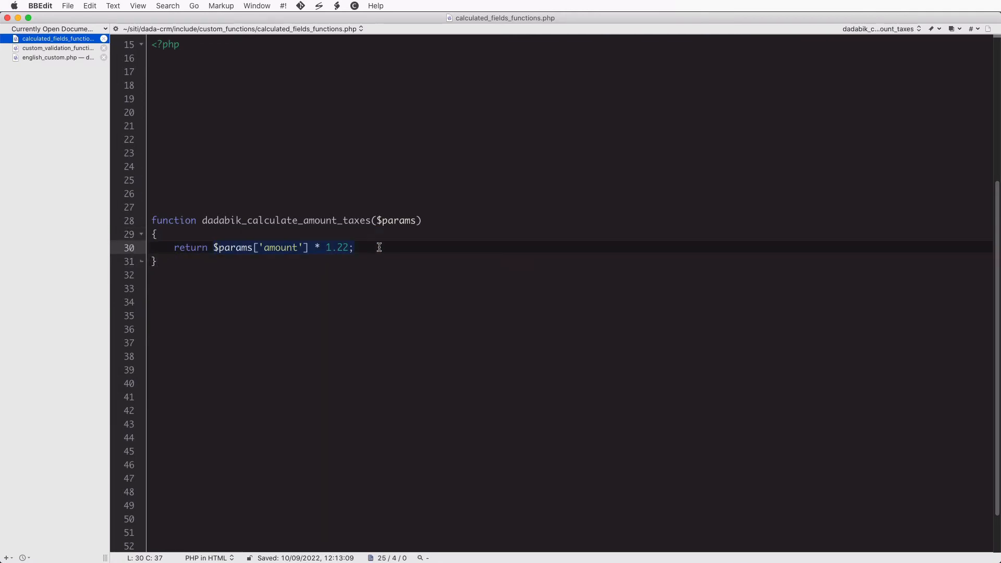
{"action": "left_click", "coordinate": [420, 246]}
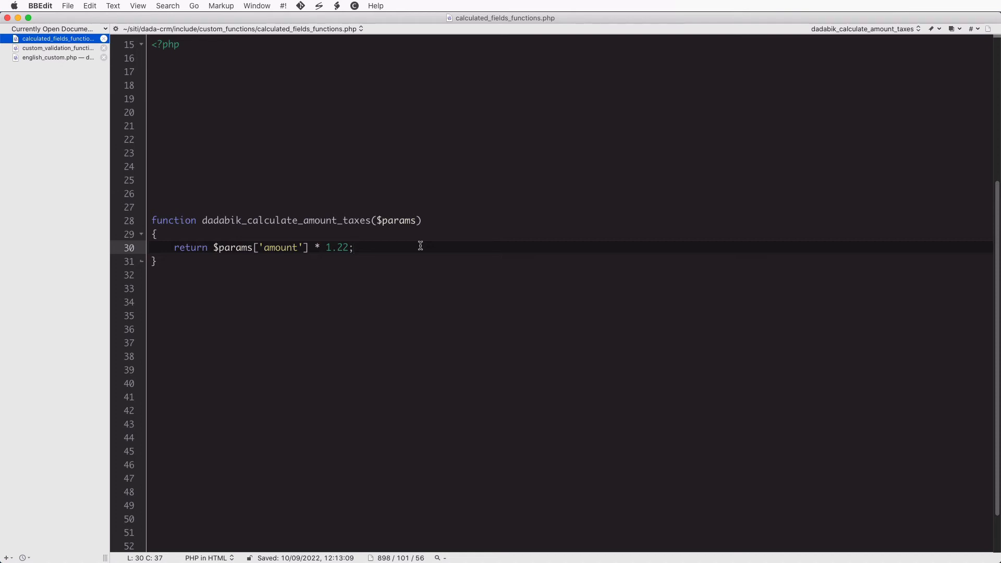
{"action": "left_click", "coordinate": [360, 236]}
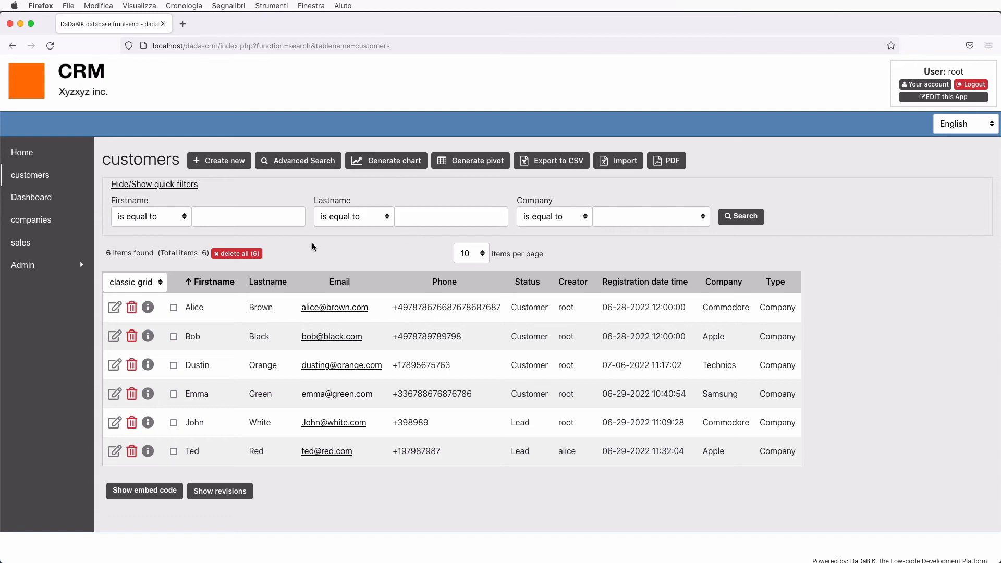
Edit the first customer, keep Company as Commodore, and toggle Type between Individual and Company
{"action": "left_click", "coordinate": [117, 312]}
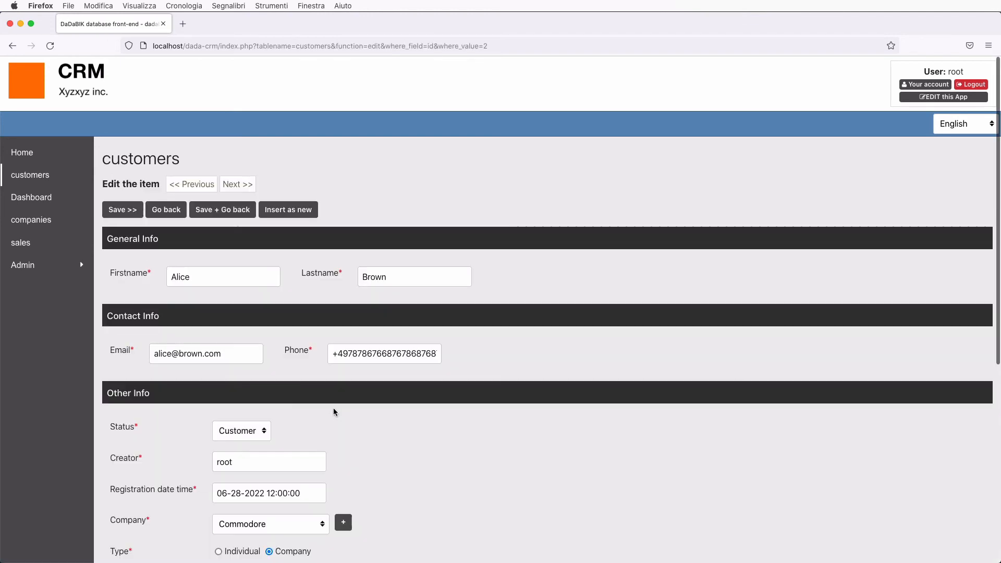
{"action": "scroll", "coordinate": [270, 392], "scroll_direction": "down", "scroll_amount": 1}
{"action": "scroll", "coordinate": [270, 392], "scroll_direction": "down", "scroll_amount": 5}
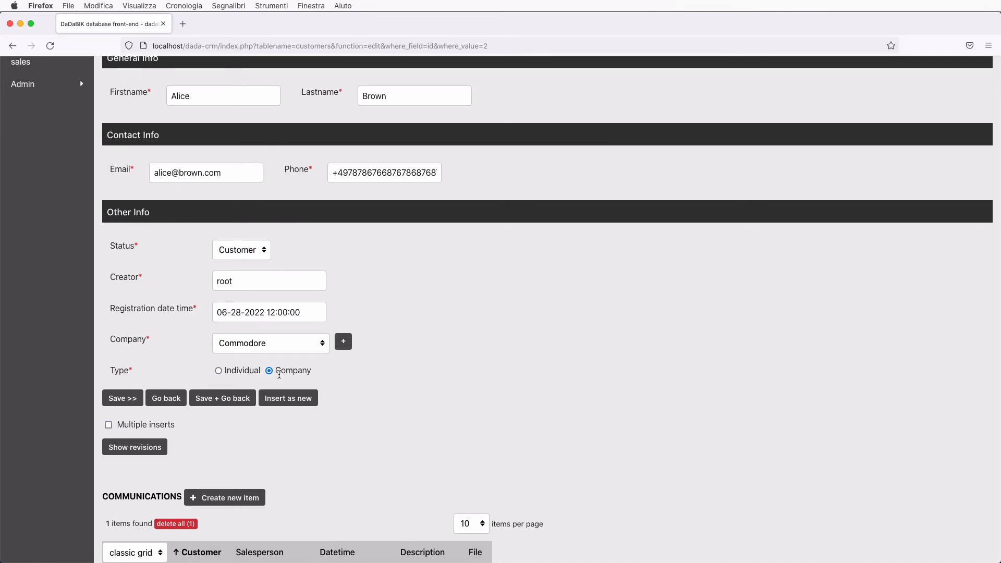
{"action": "left_click", "coordinate": [249, 343]}
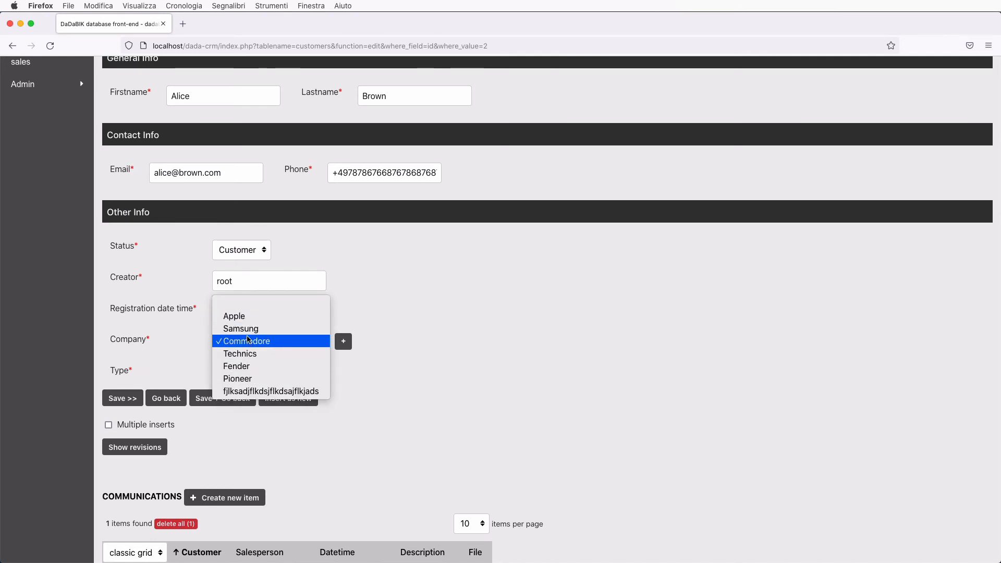
{"action": "left_click", "coordinate": [248, 341]}
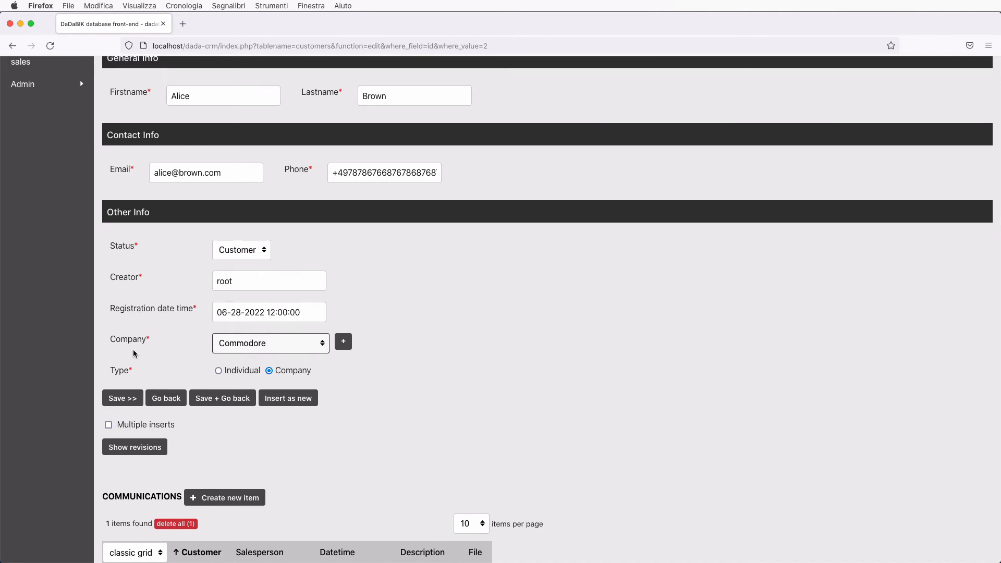
{"action": "left_click", "coordinate": [218, 372]}
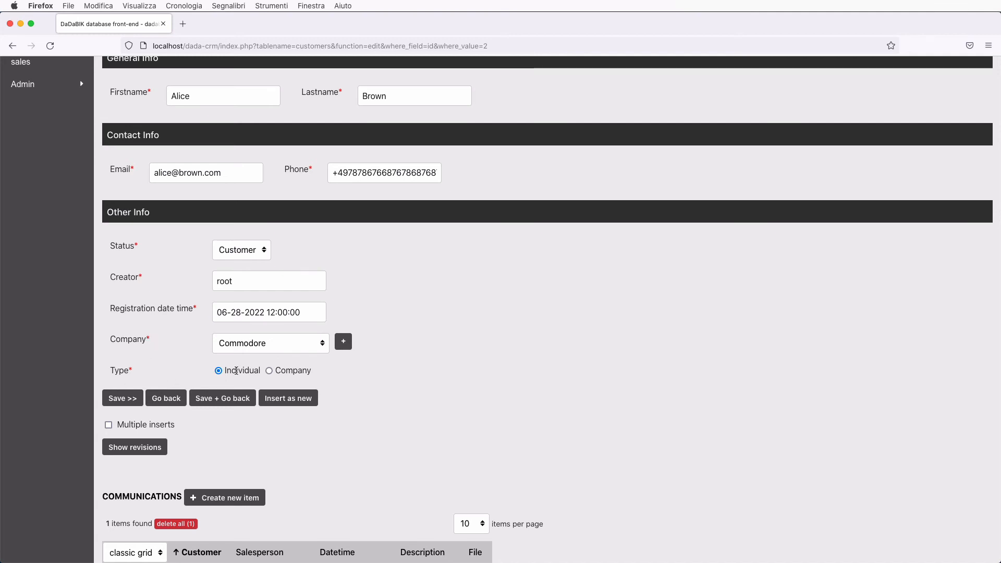
{"action": "left_click", "coordinate": [269, 371]}
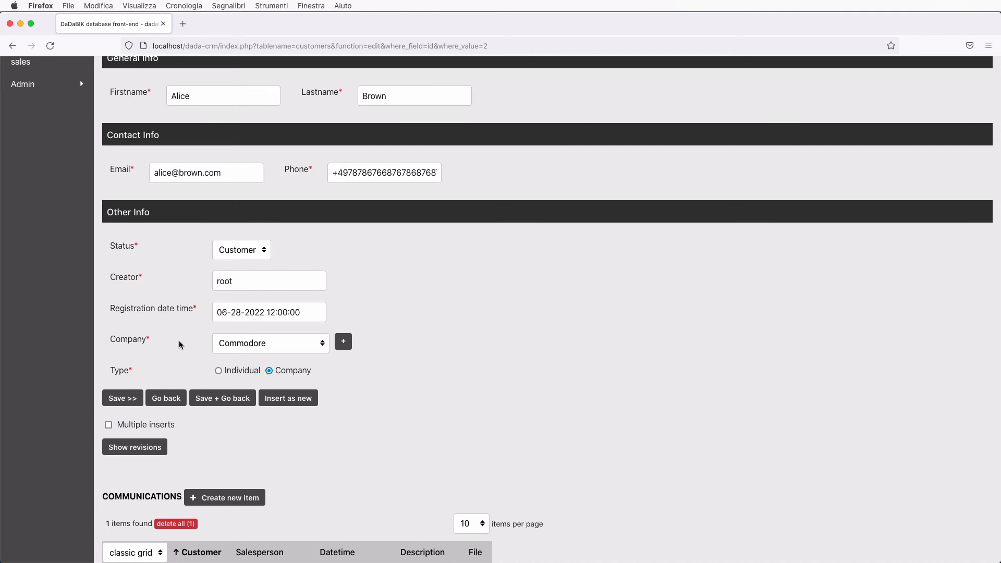
{"action": "key", "text": "super+Tab"}
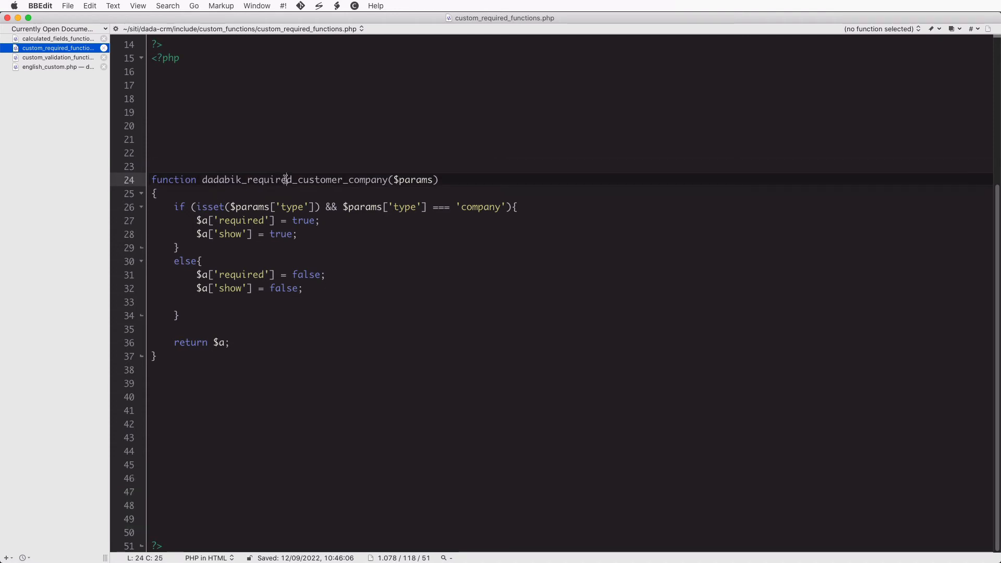
Highlight the dadabik_required_customer_company name and the isset type condition in the code
{"action": "double_click", "coordinate": [287, 181]}
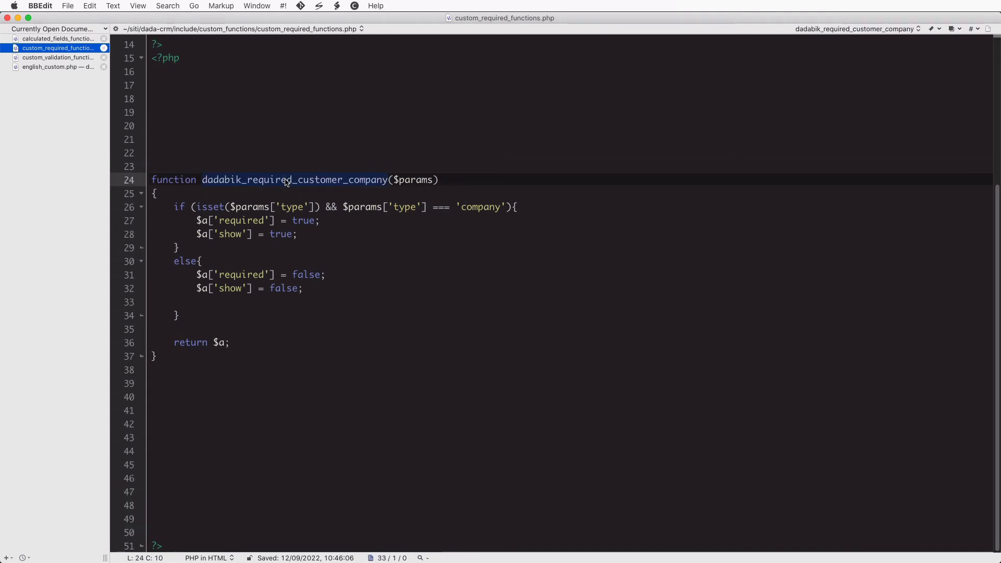
{"action": "left_click", "coordinate": [286, 181]}
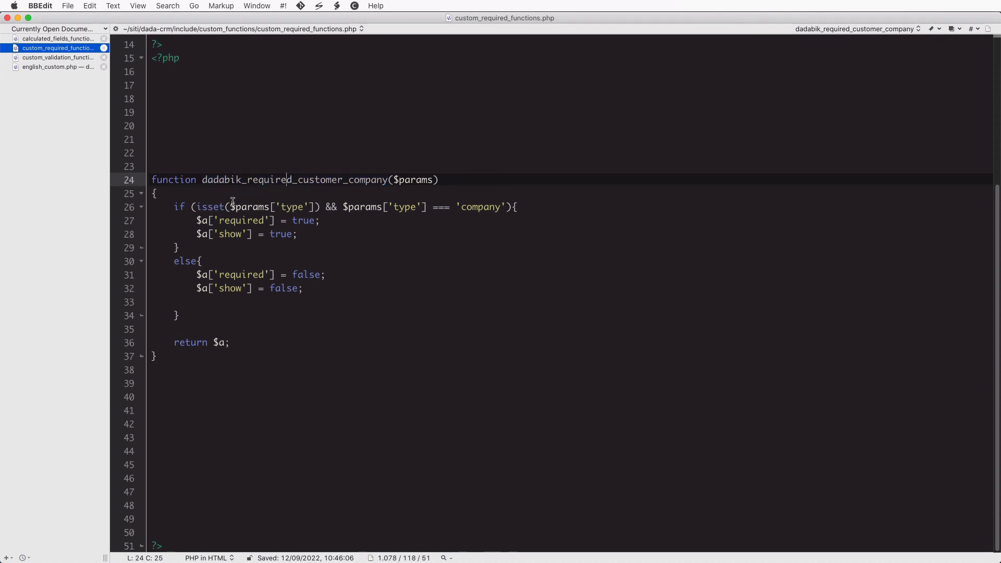
{"action": "left_click_drag", "start_coordinate": [202, 180], "coordinate": [248, 185]}
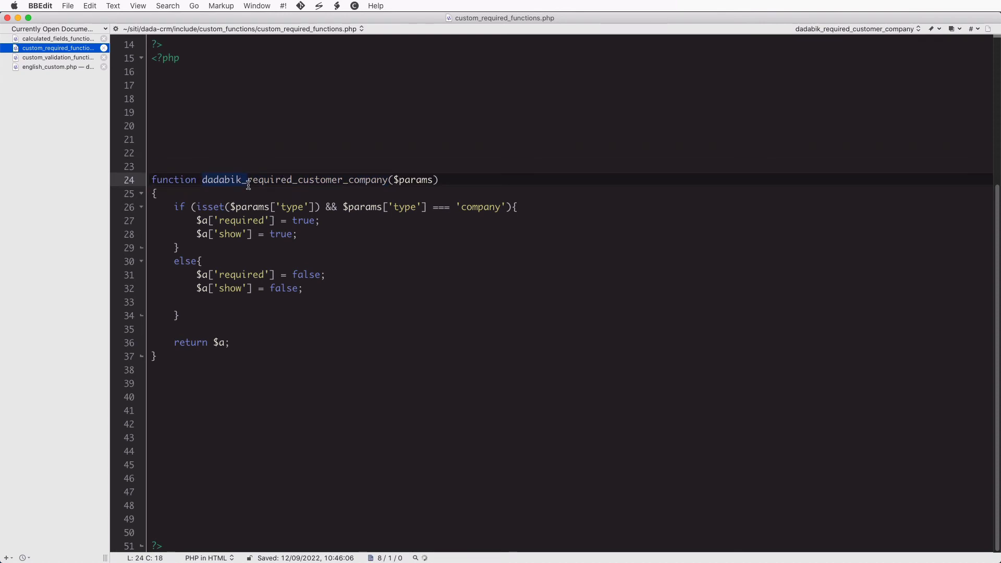
{"action": "left_click", "coordinate": [387, 191]}
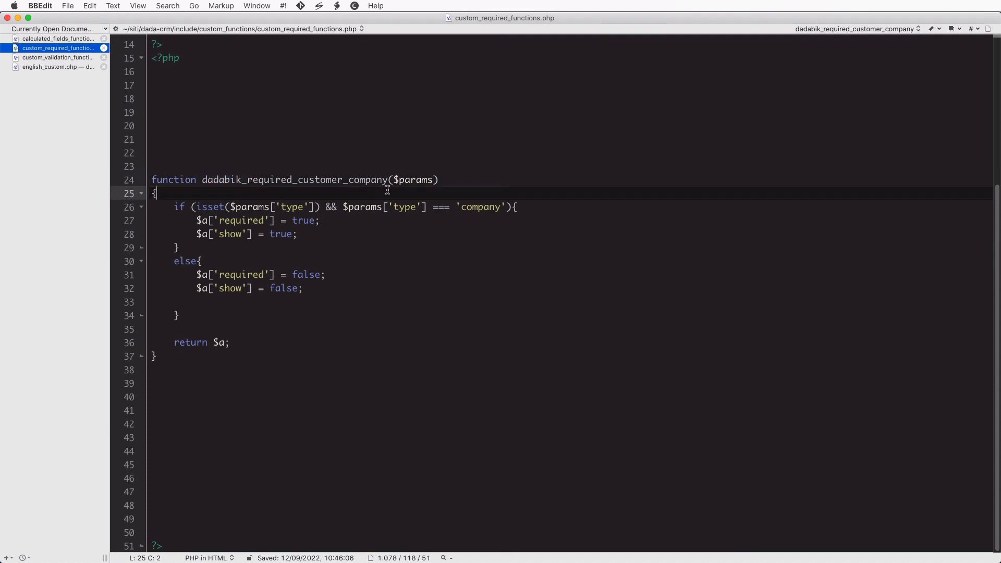
{"action": "double_click", "coordinate": [314, 183]}
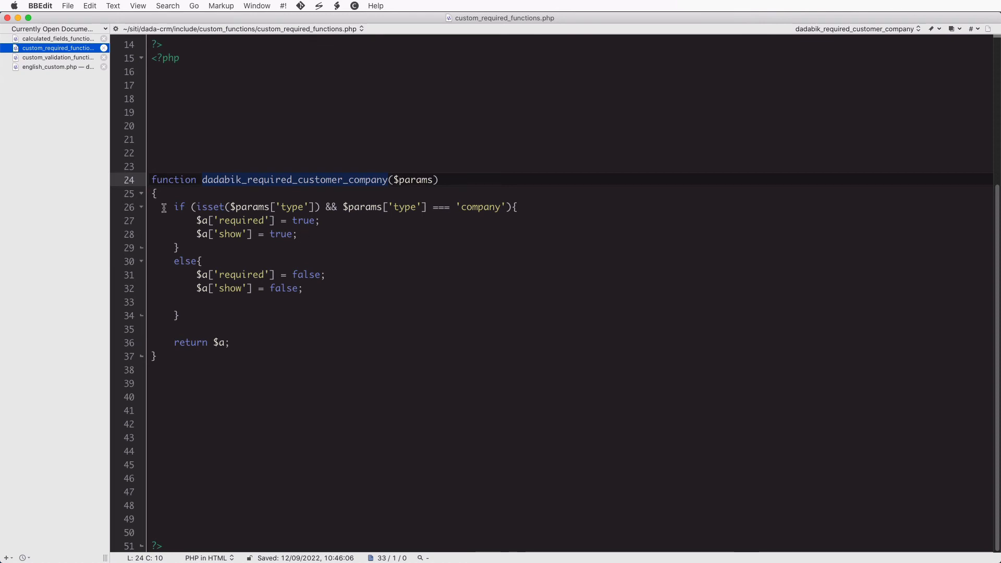
{"action": "left_click_drag", "start_coordinate": [174, 207], "coordinate": [342, 208]}
{"action": "double_click", "coordinate": [290, 208]}
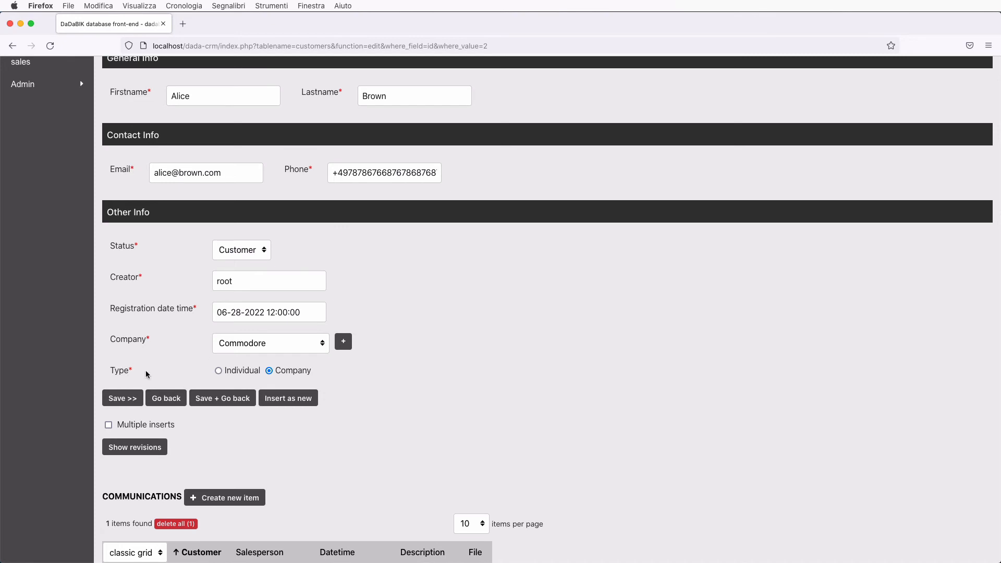
Back in custom_required_functions.php, highlight isset, $params and 'company' in the if condition
{"action": "key", "text": "super+Tab"}
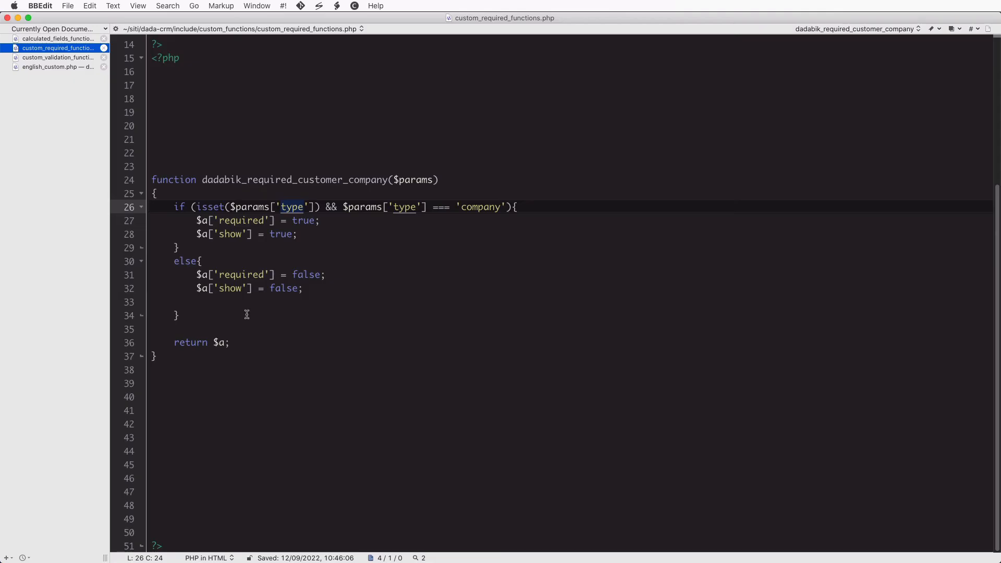
{"action": "left_click", "coordinate": [319, 208]}
{"action": "double_click", "coordinate": [211, 208]}
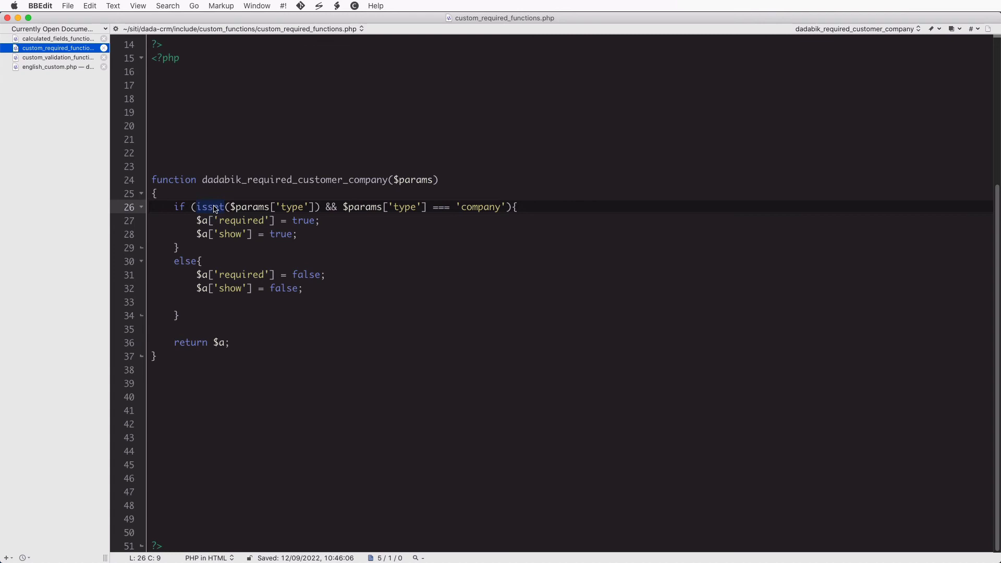
{"action": "left_click", "coordinate": [256, 207]}
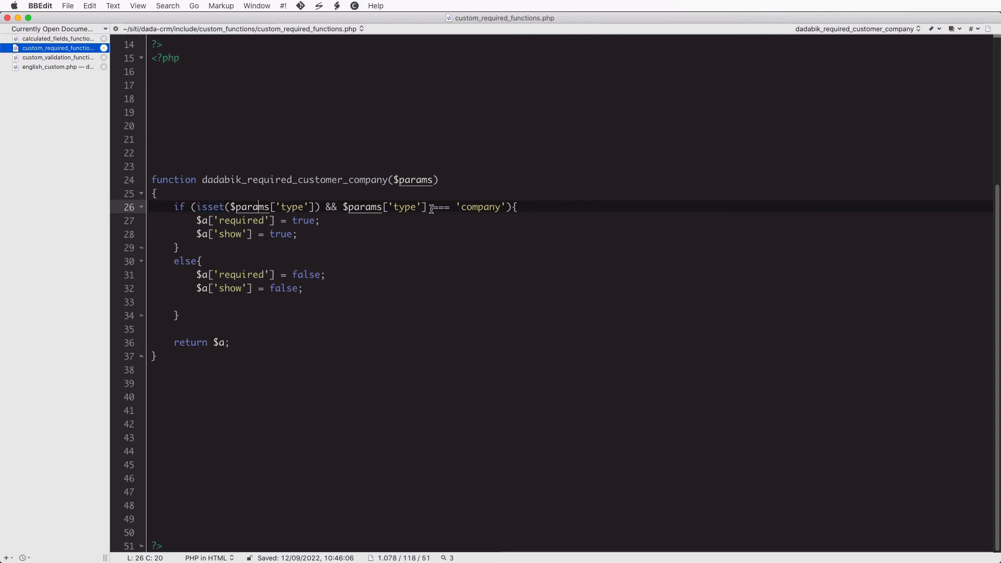
{"action": "double_click", "coordinate": [493, 207]}
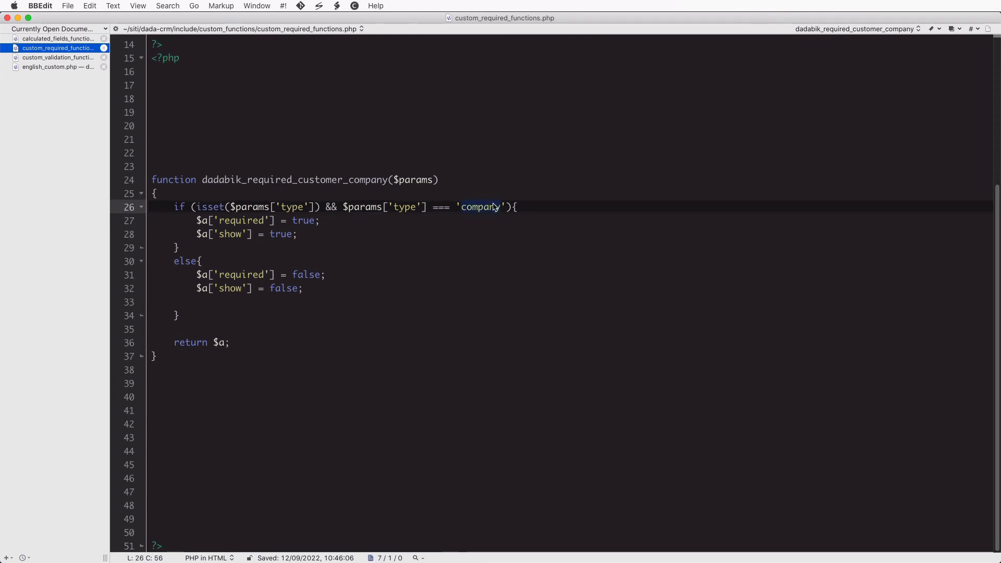
Highlight the lines setting required/show to true and to false, then the isset($params['type']) check
{"action": "left_click_drag", "start_coordinate": [197, 221], "coordinate": [320, 233]}
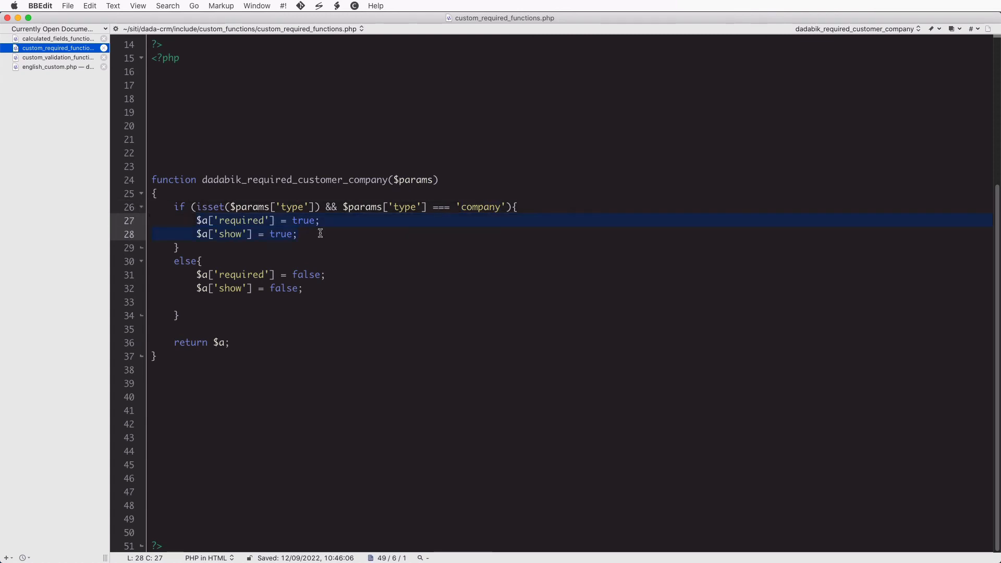
{"action": "left_click_drag", "start_coordinate": [193, 274], "coordinate": [341, 290]}
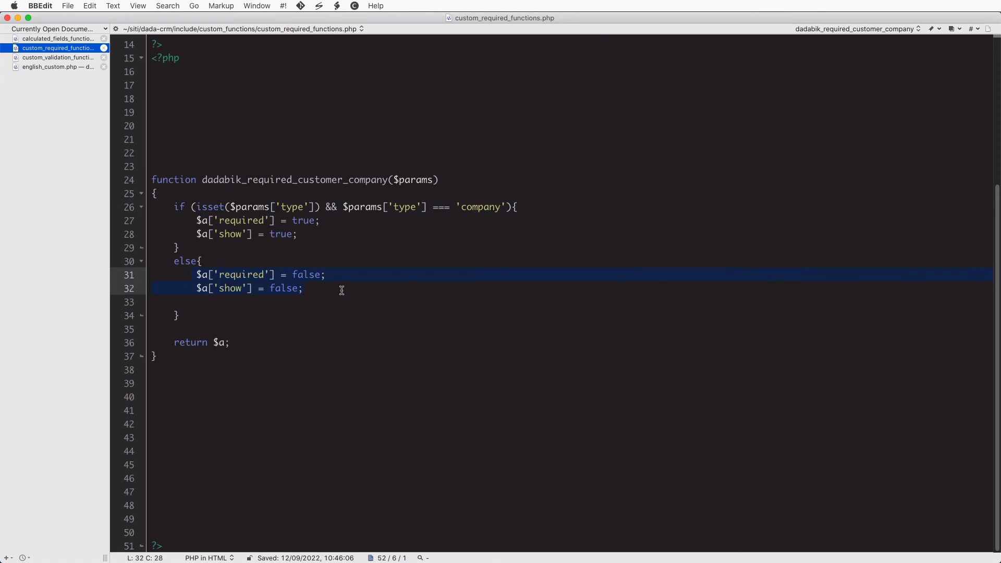
{"action": "left_click", "coordinate": [341, 290]}
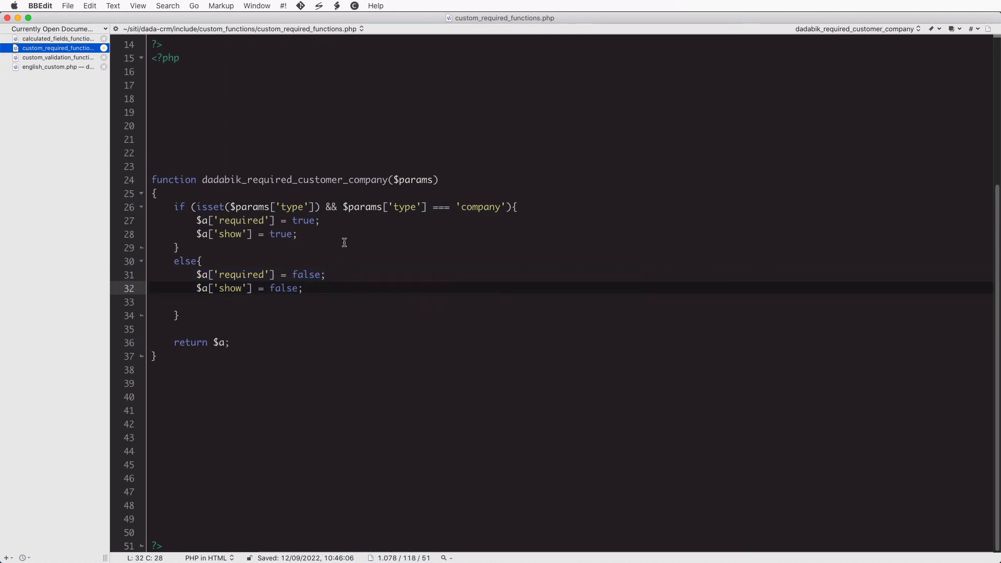
{"action": "left_click", "coordinate": [342, 237]}
{"action": "double_click", "coordinate": [211, 207]}
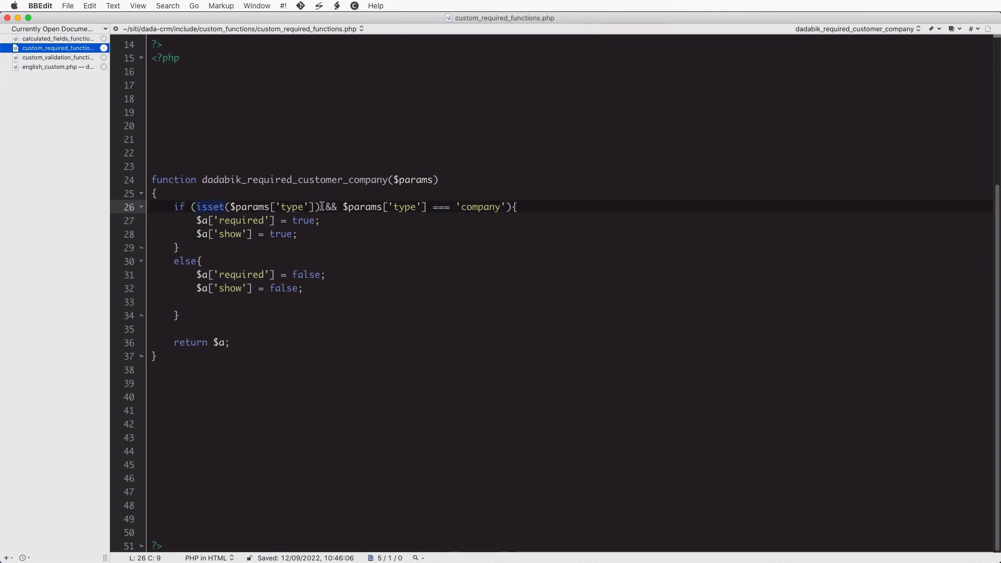
{"action": "left_click", "coordinate": [322, 207], "text": "shift"}
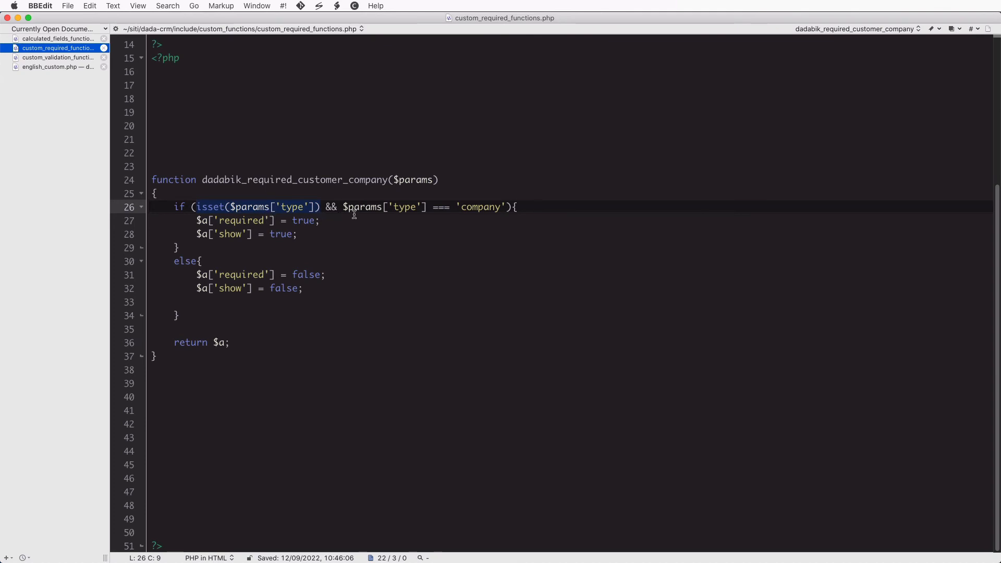
{"action": "left_click", "coordinate": [460, 207]}
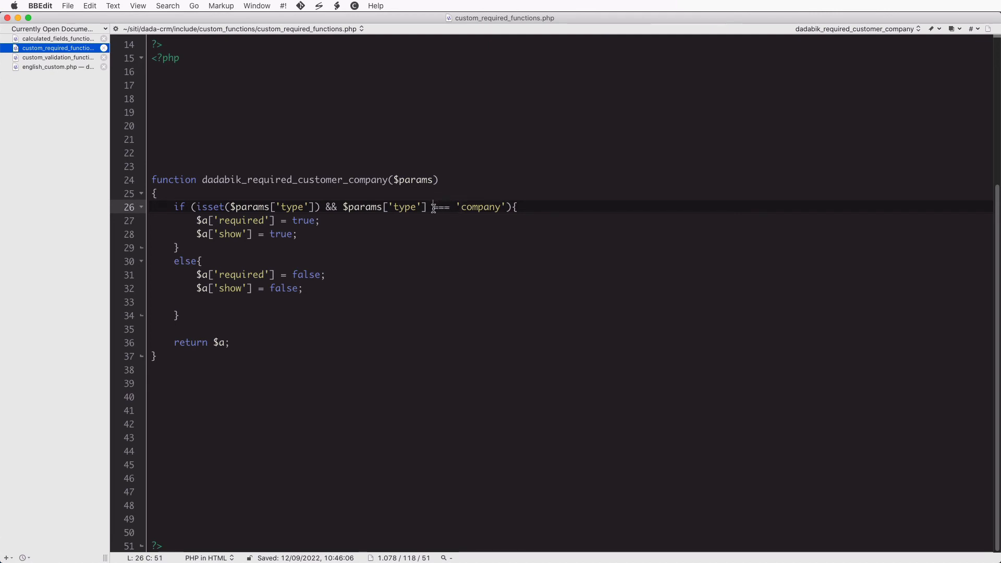
Add an indented temporary test line 1 === 1 below the type === 'company' check
{"action": "left_click_drag", "start_coordinate": [432, 207], "coordinate": [452, 206]}
{"action": "left_click", "coordinate": [435, 207]}
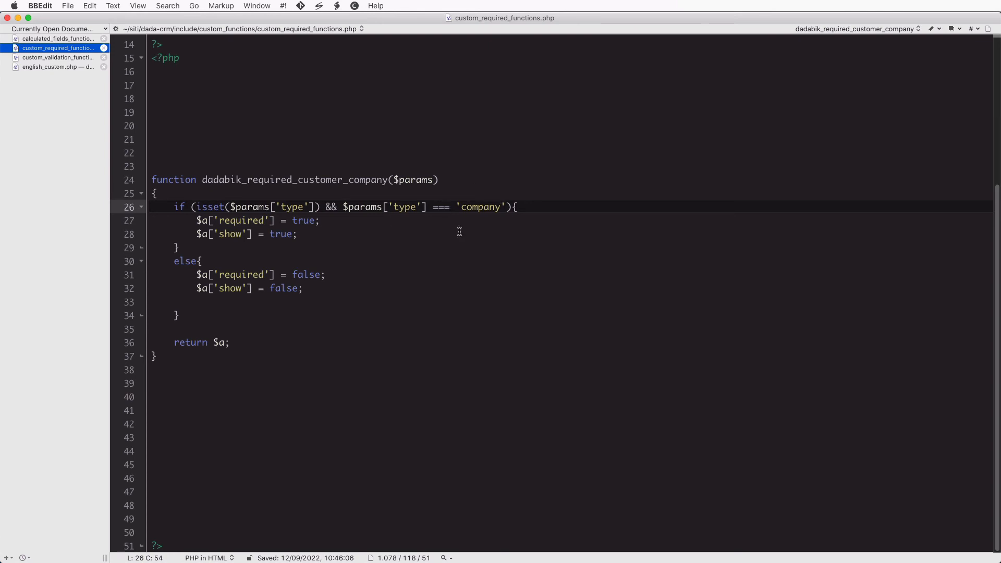
{"action": "left_click", "coordinate": [554, 206]}
{"action": "key", "text": "Return"}
{"action": "key", "text": "Return"}
{"action": "key", "text": "Tab"}
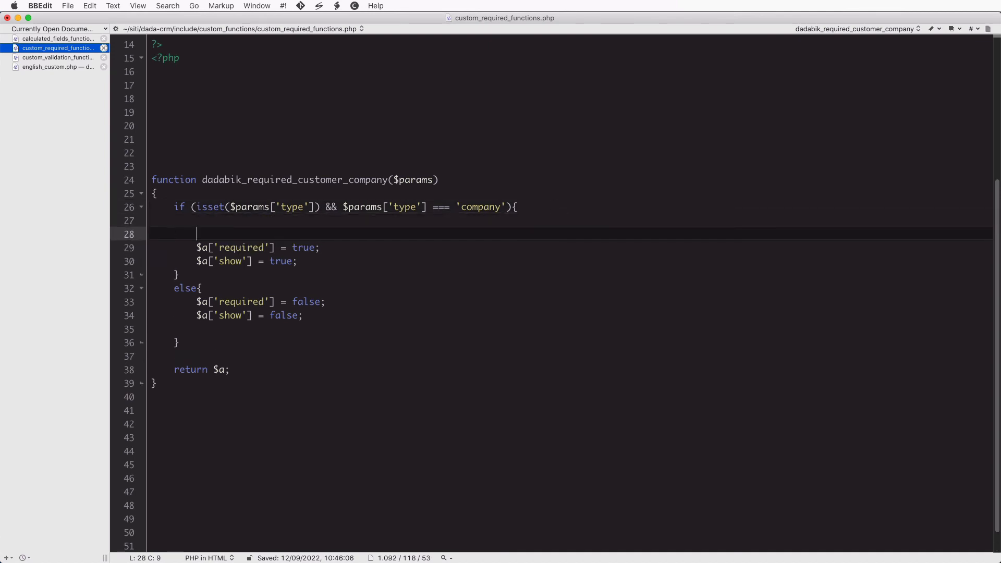
{"action": "type", "text": "1 === 1"}
{"action": "key", "text": "Return"}
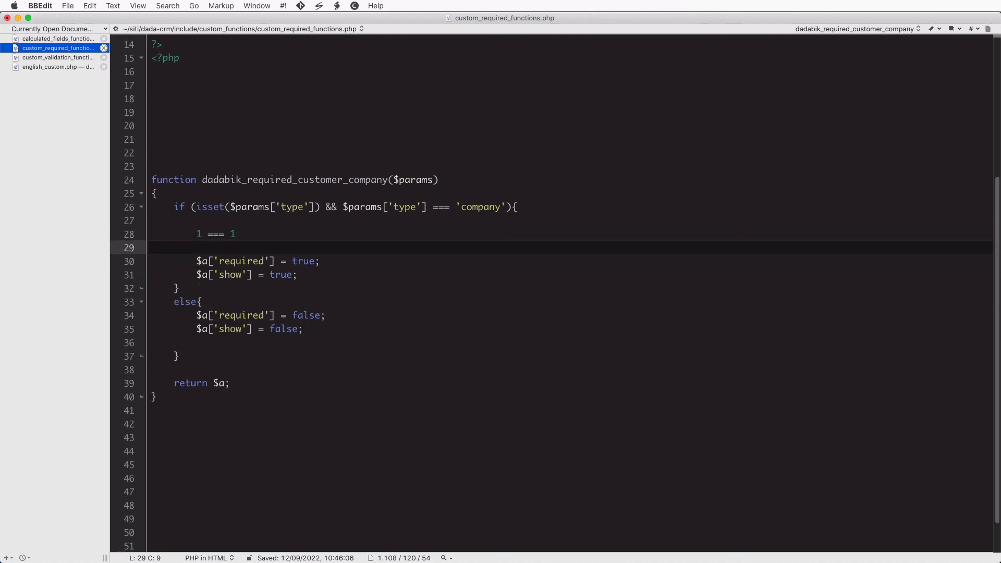
{"action": "key", "text": "Up"}
{"action": "key", "text": "Right"}
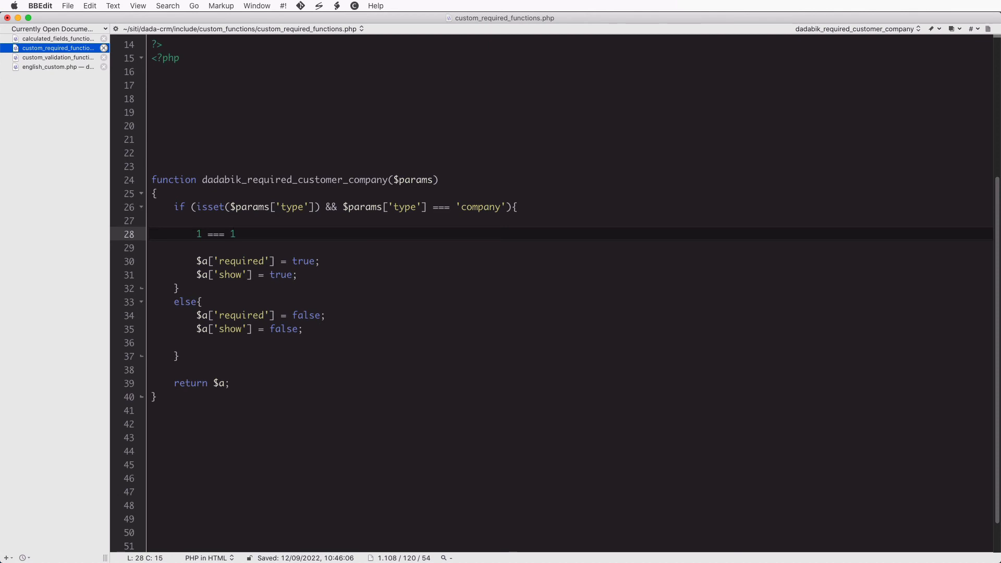
{"action": "type", "text": "'1'"}
Turn the test into 1 == '1', then undo it, leaving a blank line 27
{"action": "left_click_drag", "start_coordinate": [231, 236], "coordinate": [251, 233]}
{"action": "left_click", "coordinate": [199, 236]}
{"action": "key", "text": "shift+Right"}
{"action": "key", "text": "Right"}
{"action": "key", "text": "BackSpace"}
{"action": "left_click", "coordinate": [258, 237]}
{"action": "key", "text": "super+z"}
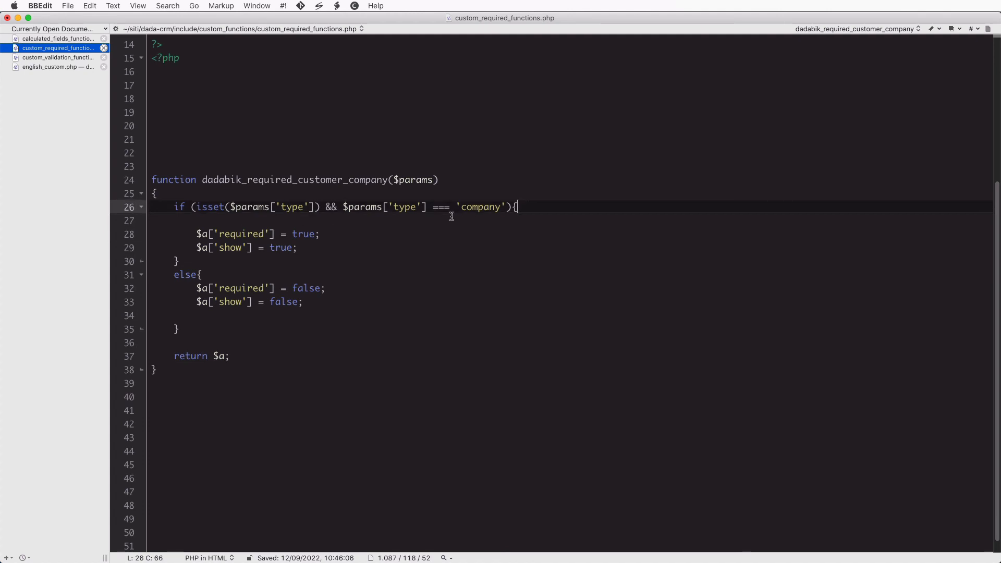
{"action": "left_click_drag", "start_coordinate": [433, 208], "coordinate": [450, 207]}
{"action": "left_click", "coordinate": [356, 224]}
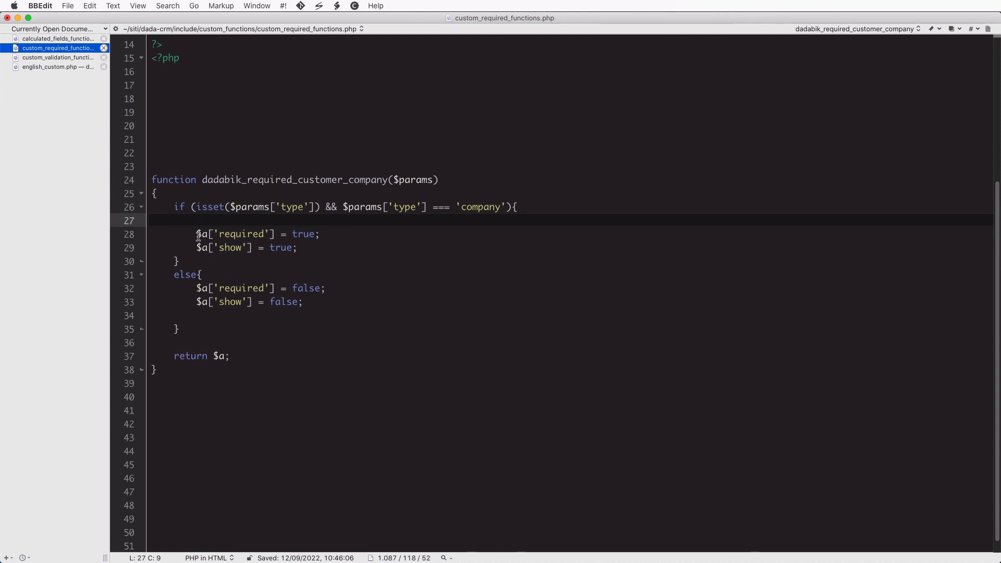
Go over the company branch setting $a['required'] and $a['show'] to true
{"action": "left_click_drag", "start_coordinate": [197, 235], "coordinate": [209, 234]}
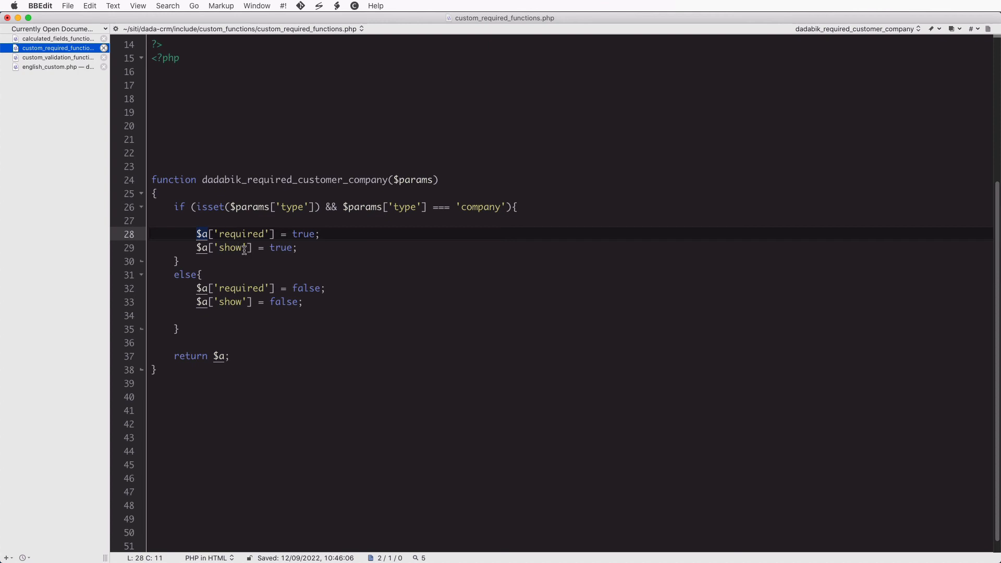
{"action": "double_click", "coordinate": [232, 237]}
{"action": "double_click", "coordinate": [234, 250]}
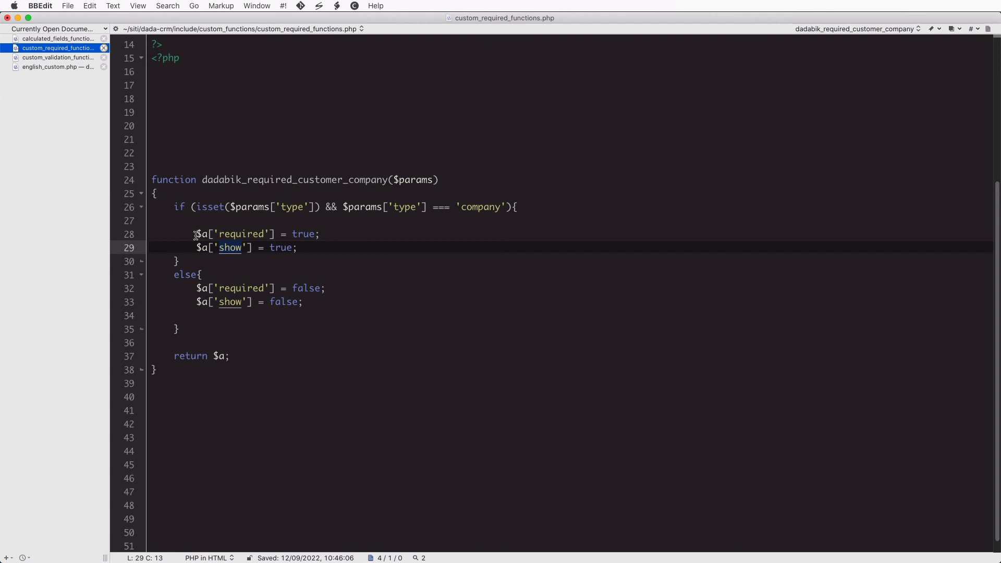
{"action": "left_click_drag", "start_coordinate": [194, 234], "coordinate": [310, 244]}
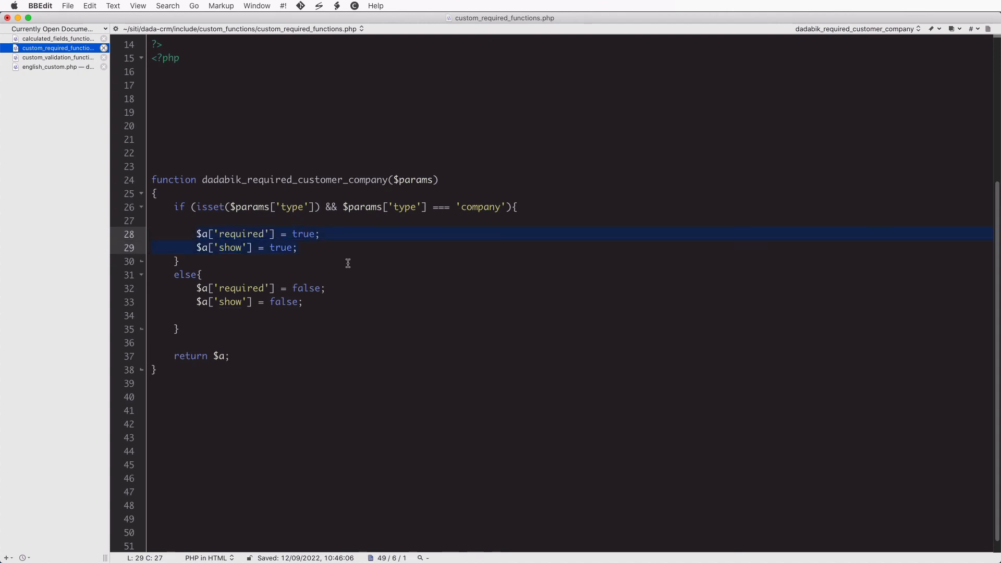
{"action": "double_click", "coordinate": [239, 236]}
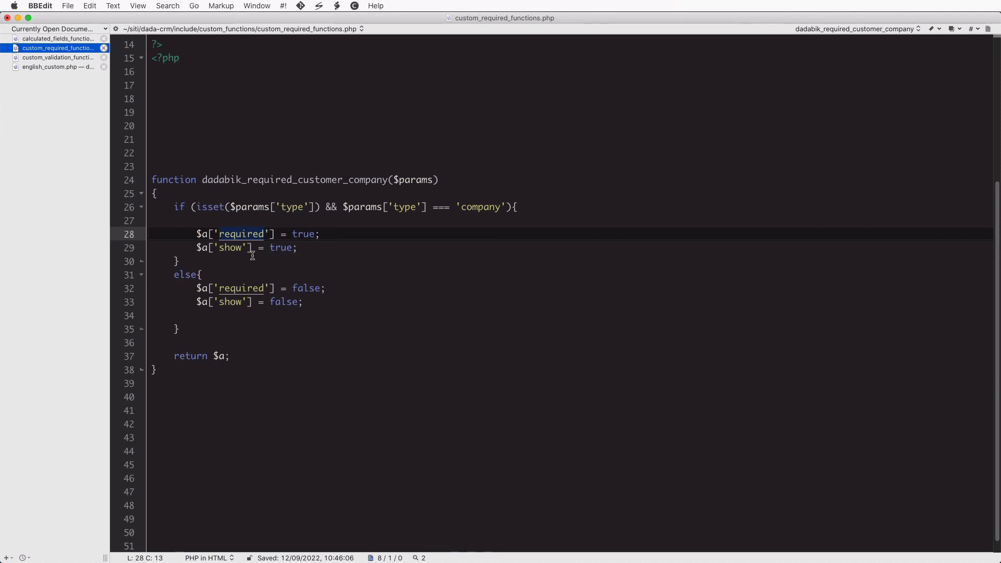
{"action": "double_click", "coordinate": [230, 248]}
{"action": "double_click", "coordinate": [282, 248]}
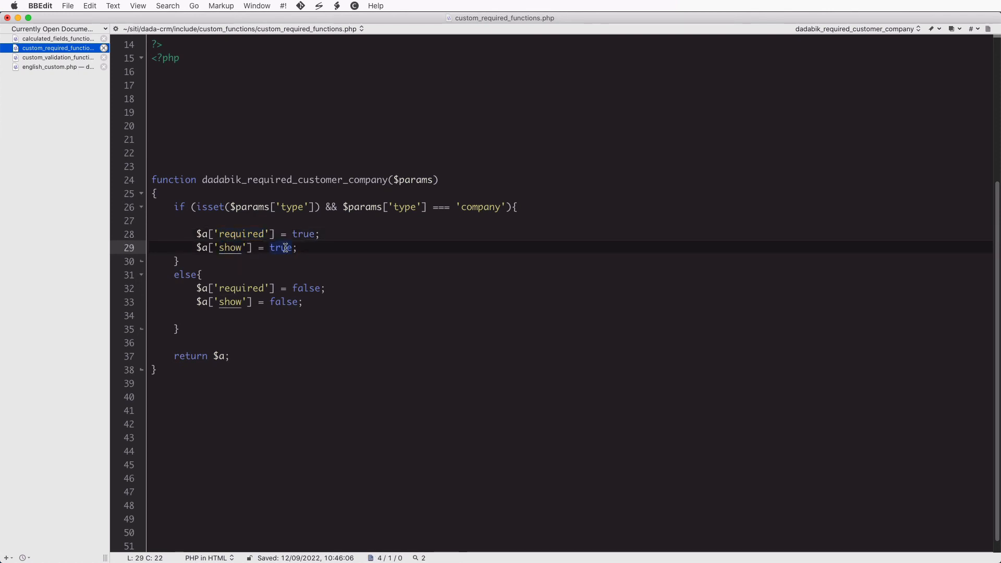
{"action": "left_click", "coordinate": [248, 236]}
{"action": "left_click", "coordinate": [258, 234]}
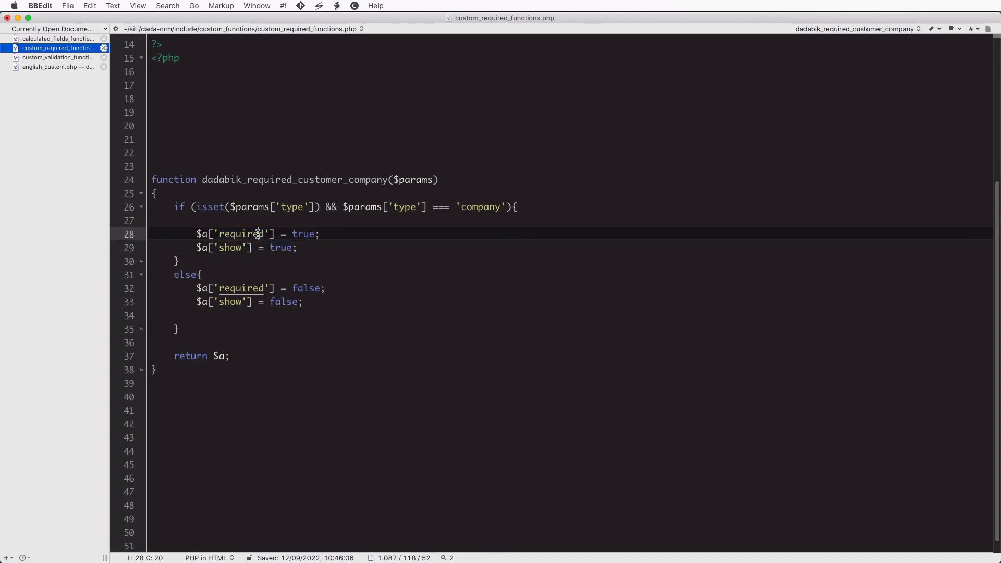
{"action": "double_click", "coordinate": [301, 234]}
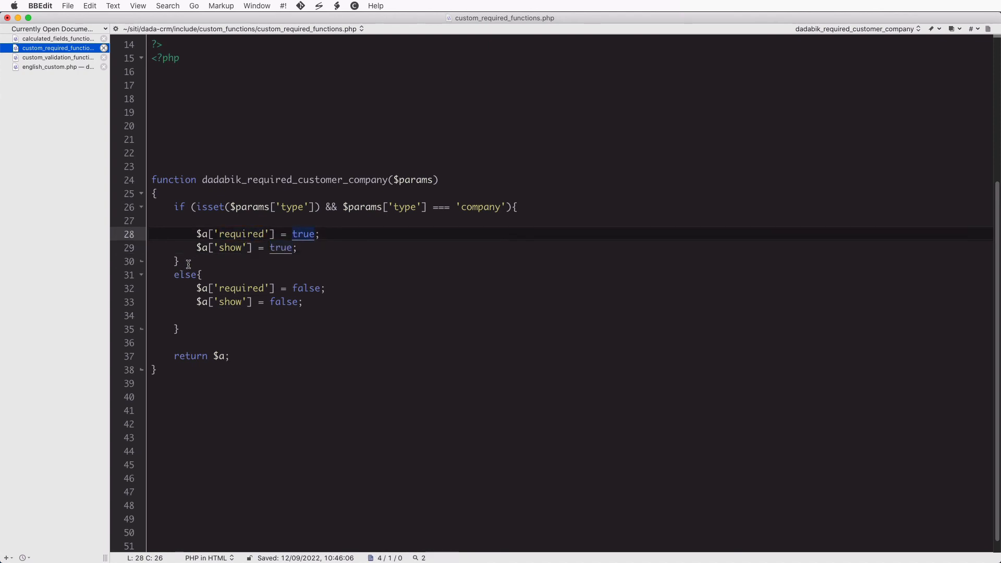
Review the else branch setting both to false and return $a, save, then switch to the customer form
{"action": "left_click_drag", "start_coordinate": [188, 264], "coordinate": [203, 328]}
{"action": "left_click", "coordinate": [270, 302]}
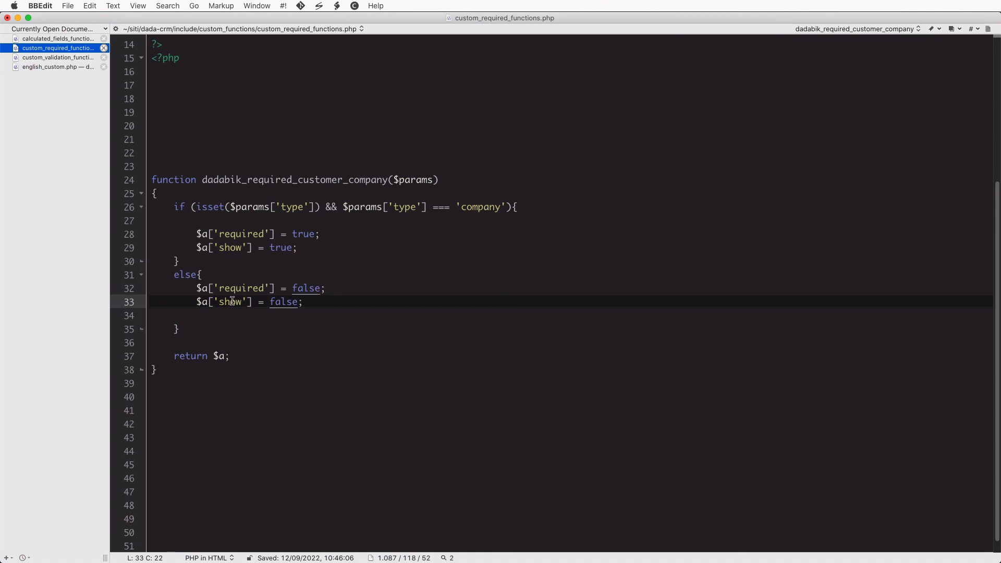
{"action": "double_click", "coordinate": [246, 289]}
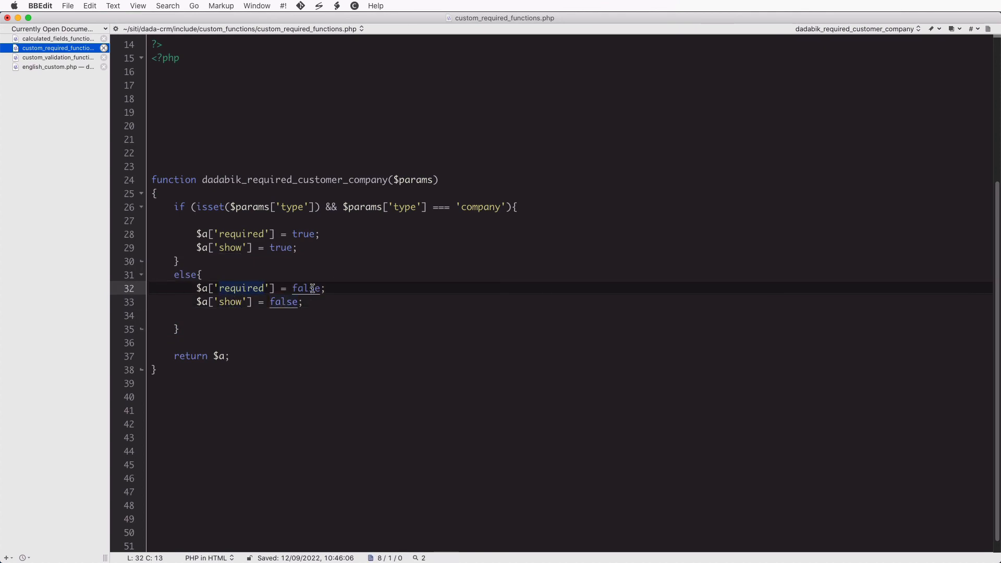
{"action": "double_click", "coordinate": [312, 288]}
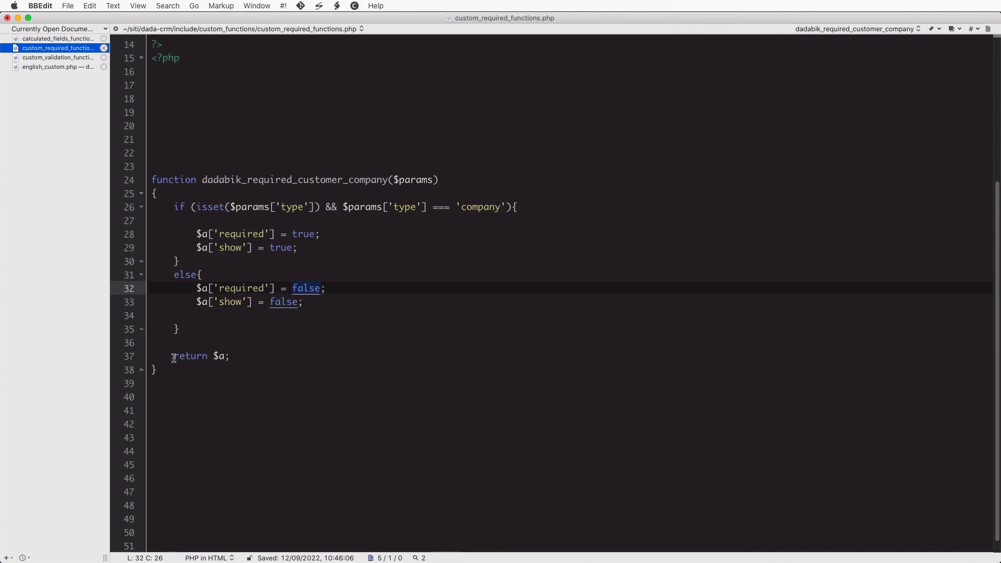
{"action": "left_click_drag", "start_coordinate": [174, 359], "coordinate": [238, 356]}
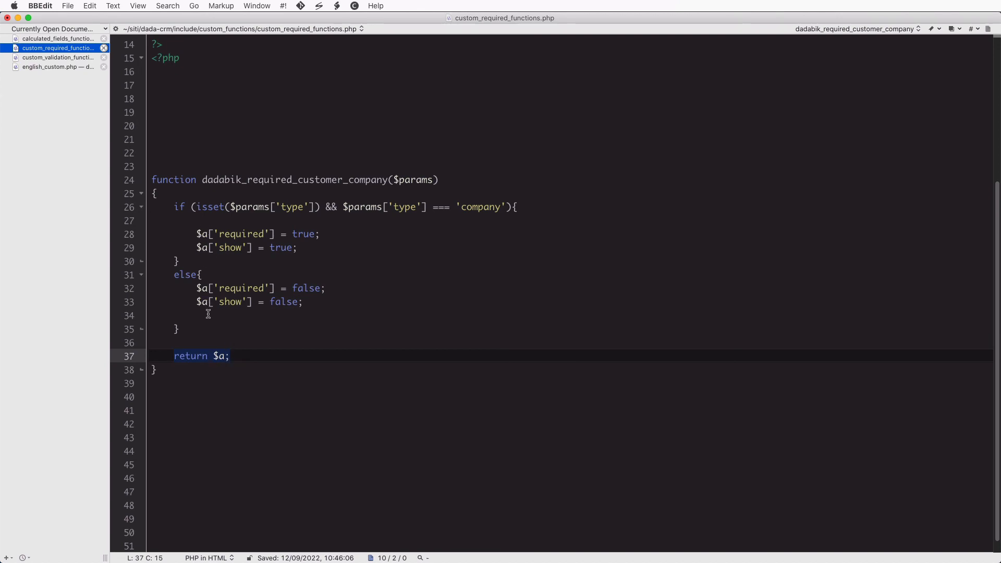
{"action": "left_click", "coordinate": [262, 354]}
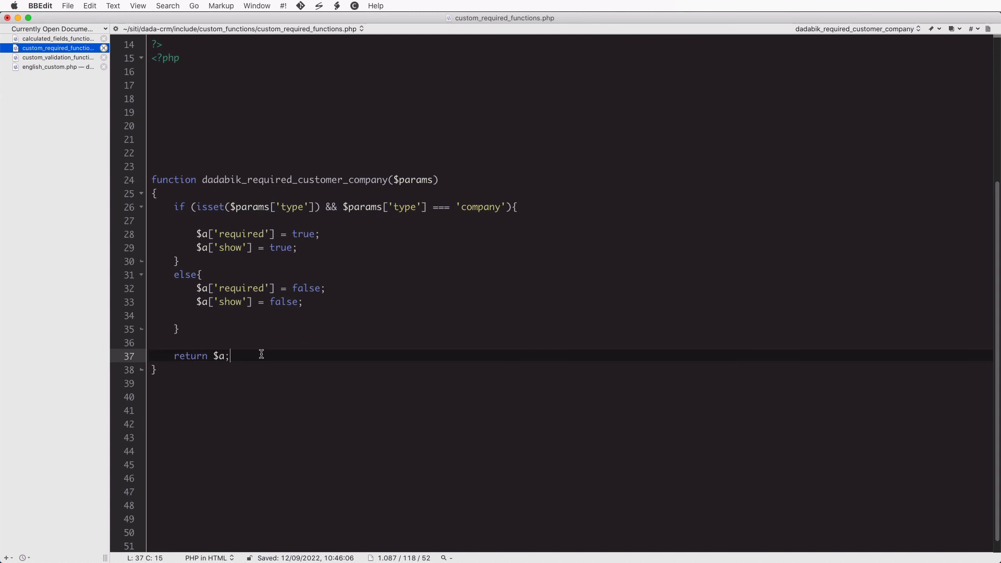
{"action": "key", "text": "super+s"}
{"action": "left_click_drag", "start_coordinate": [153, 179], "coordinate": [273, 355]}
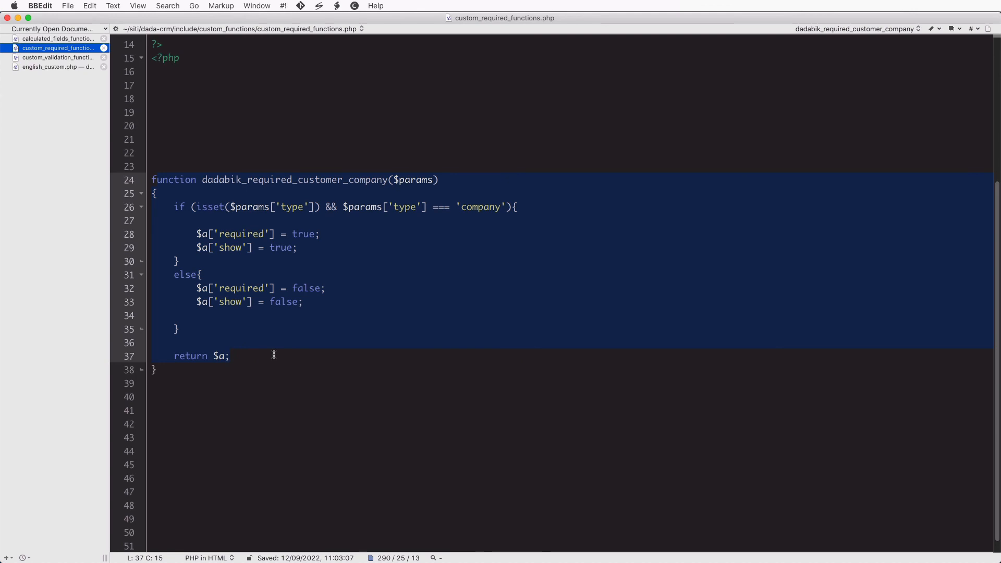
{"action": "left_click", "coordinate": [304, 303]}
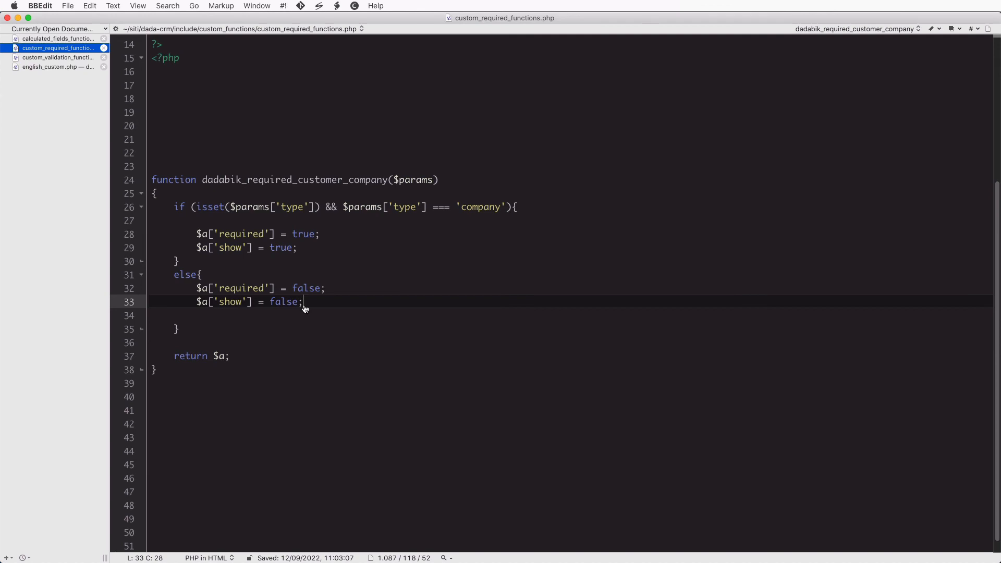
{"action": "key", "text": "super+Tab"}
{"action": "scroll", "coordinate": [339, 274], "scroll_direction": "up", "scroll_amount": 3}
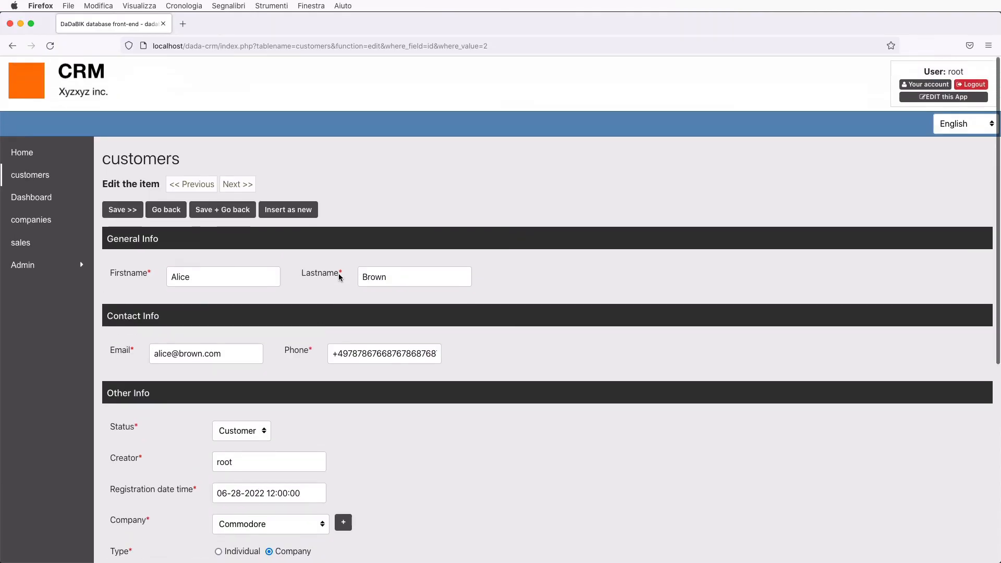
Assign dadabik_required_customer_company as id_company's custom display/required function, save, and exit admin
{"action": "left_click", "coordinate": [933, 98]}
{"action": "left_click", "coordinate": [163, 125]}
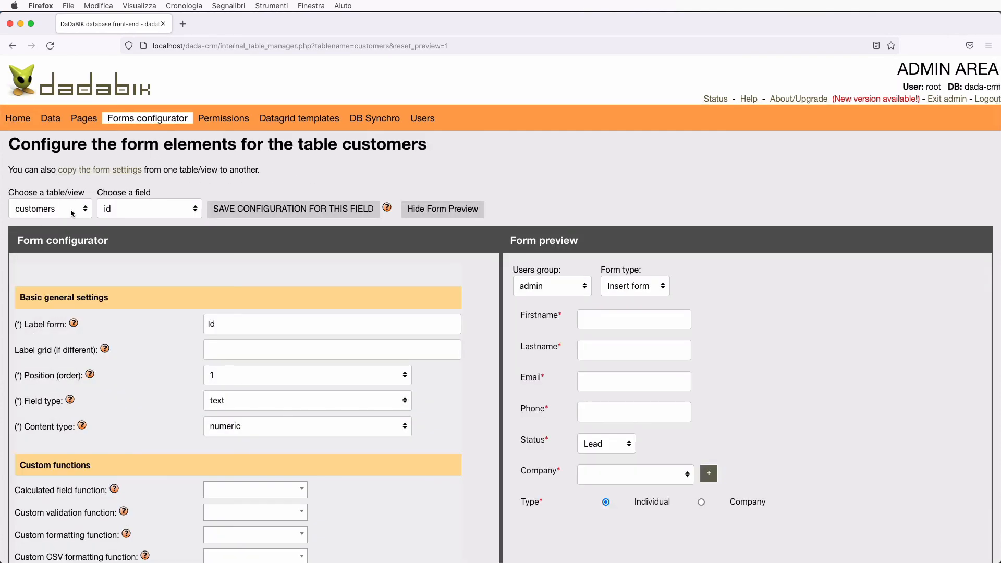
{"action": "left_click", "coordinate": [119, 212]}
{"action": "left_click", "coordinate": [137, 308]}
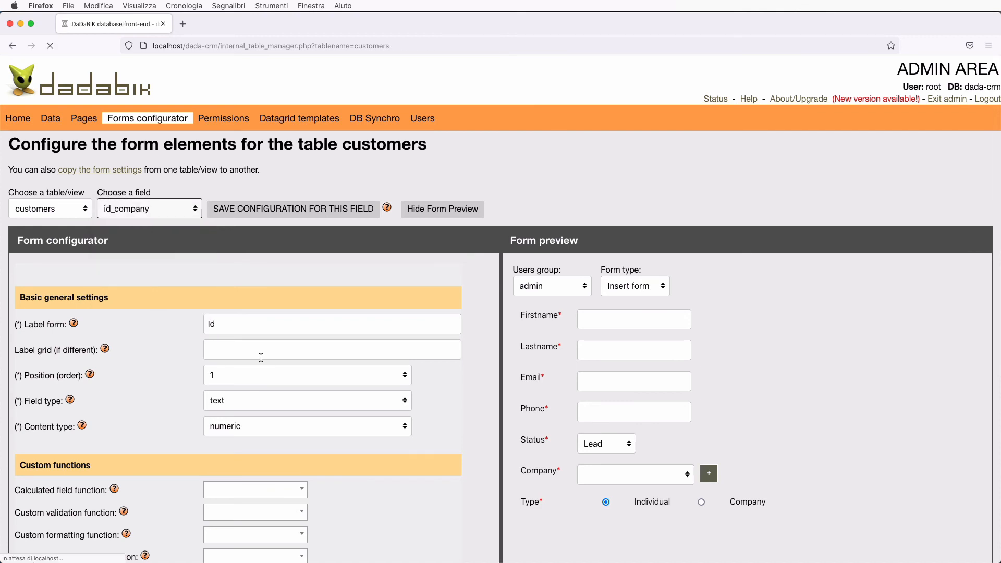
{"action": "left_click", "coordinate": [241, 410]}
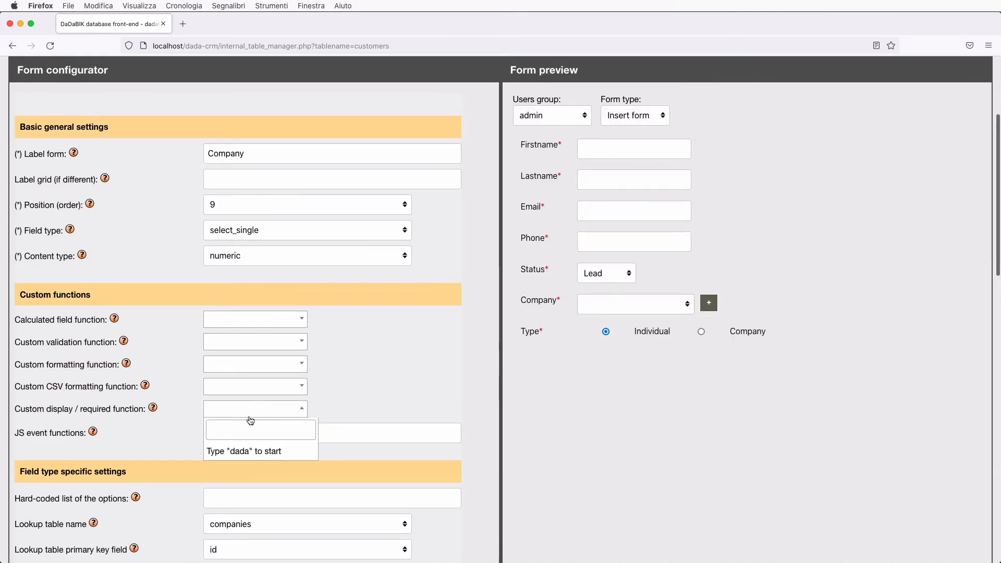
{"action": "type", "text": "dada"}
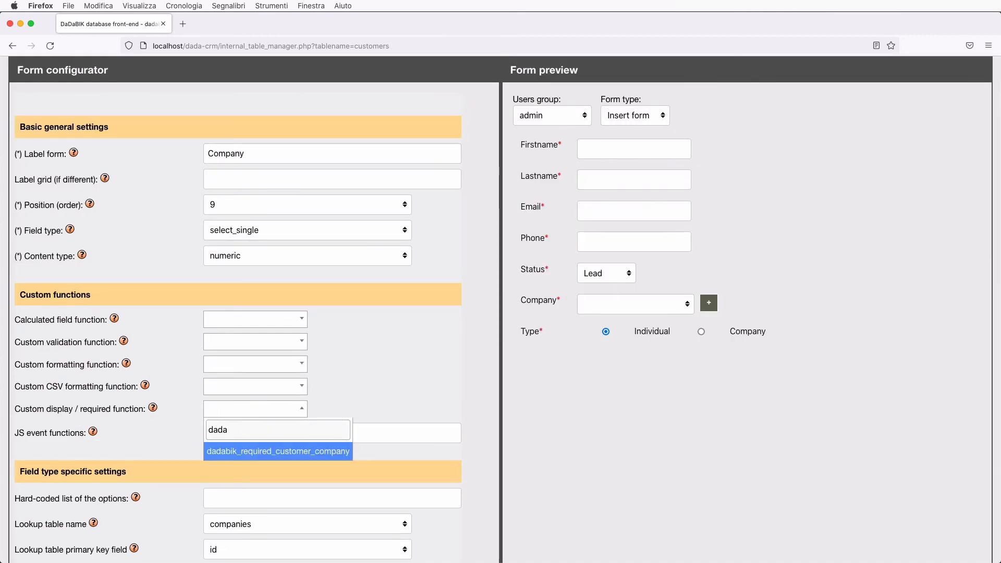
{"action": "left_click", "coordinate": [333, 452]}
{"action": "scroll", "coordinate": [451, 425], "scroll_direction": "up", "scroll_amount": 4}
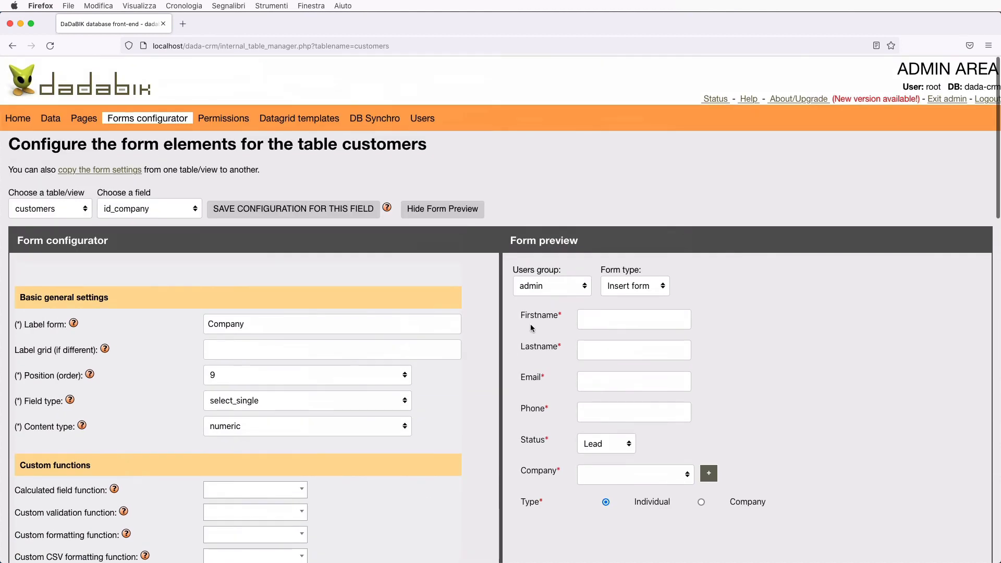
{"action": "left_click", "coordinate": [293, 209]}
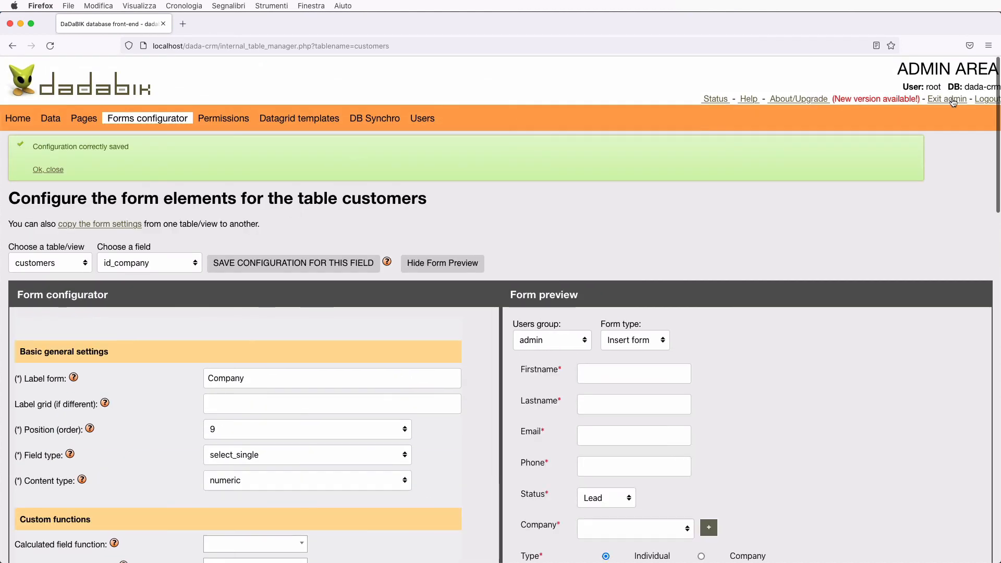
{"action": "left_click", "coordinate": [947, 99]}
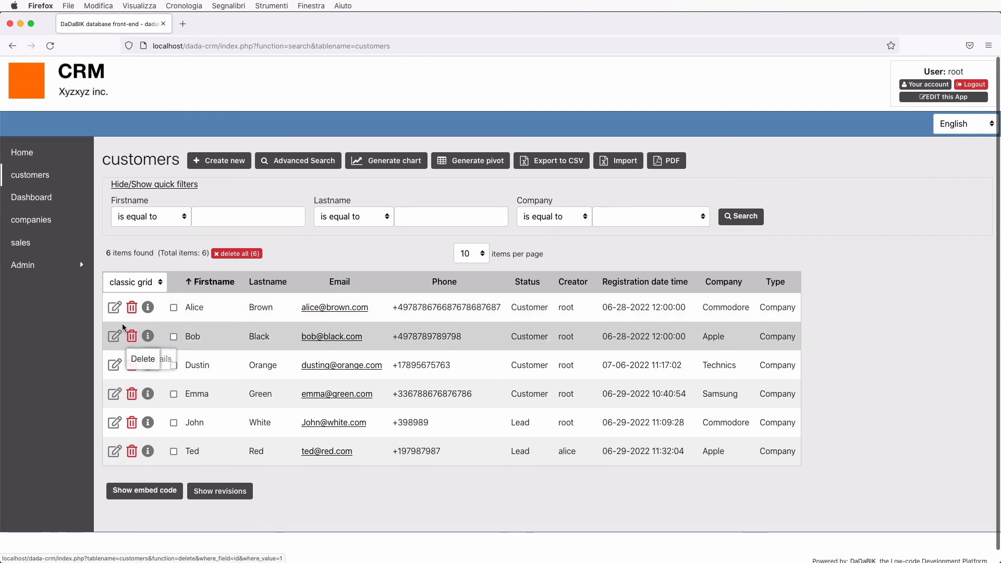
Open the first customer's edit form, then return to the 'company' comparison on line 26 in BBEdit
{"action": "left_click", "coordinate": [114, 308]}
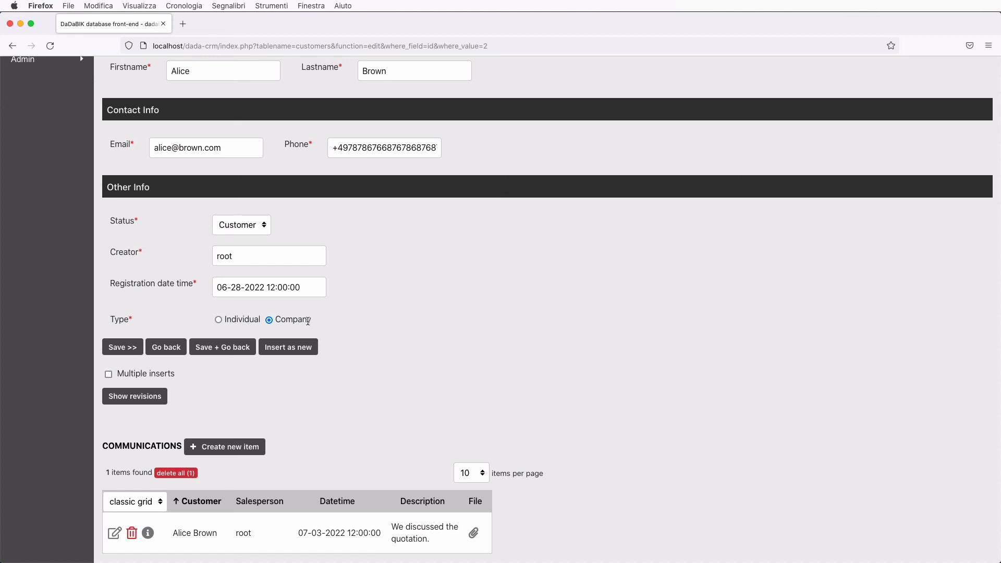
{"action": "key", "text": "super+Tab"}
{"action": "key", "text": "super+Tab"}
{"action": "key", "text": "super+Tab"}
{"action": "left_click", "coordinate": [466, 207]}
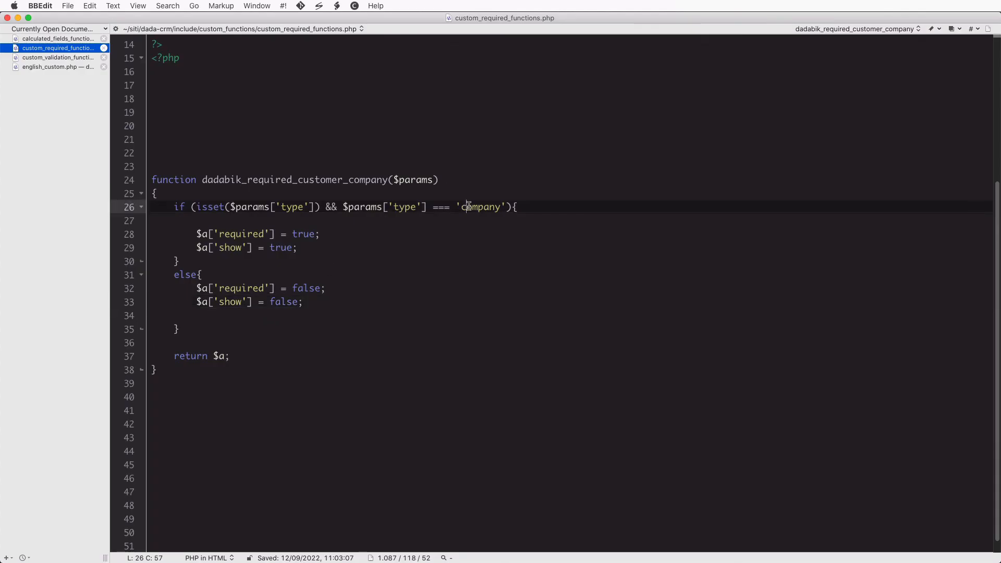
Capitalize the check to 'Company', save the file, and reload the customer form
{"action": "key", "text": "BackSpace"}
{"action": "type", "text": "C"}
{"action": "key", "text": "super+s"}
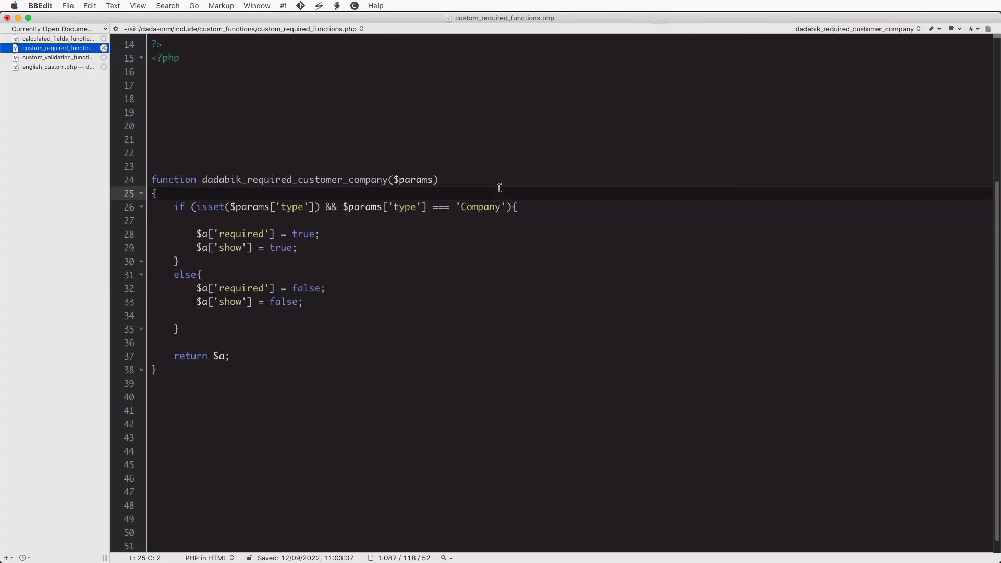
{"action": "key", "text": "super+Tab"}
{"action": "key", "text": "super+r"}
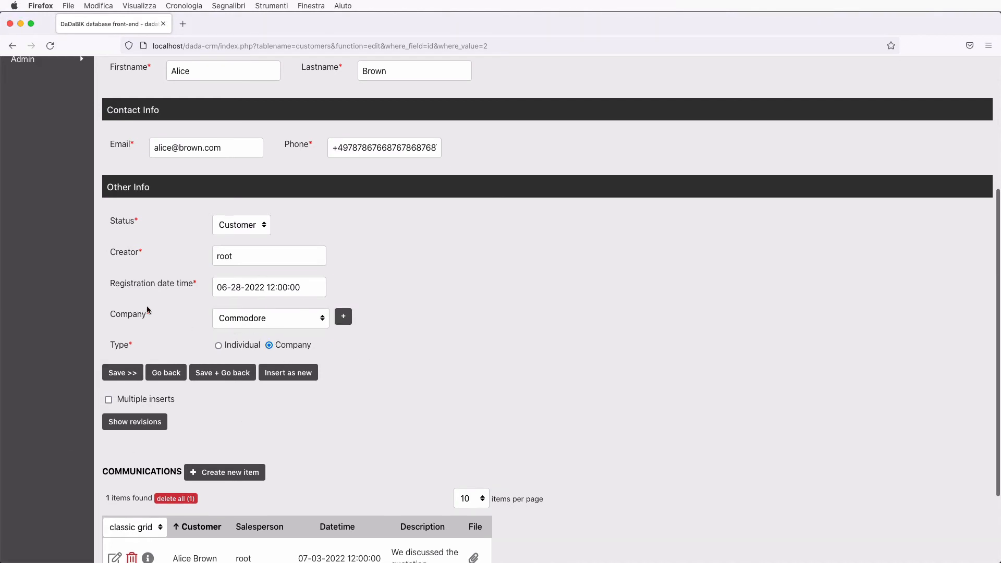
Switch the customer's Type to Individual so Company disappears, then go back to BBEdit
{"action": "left_click", "coordinate": [218, 346]}
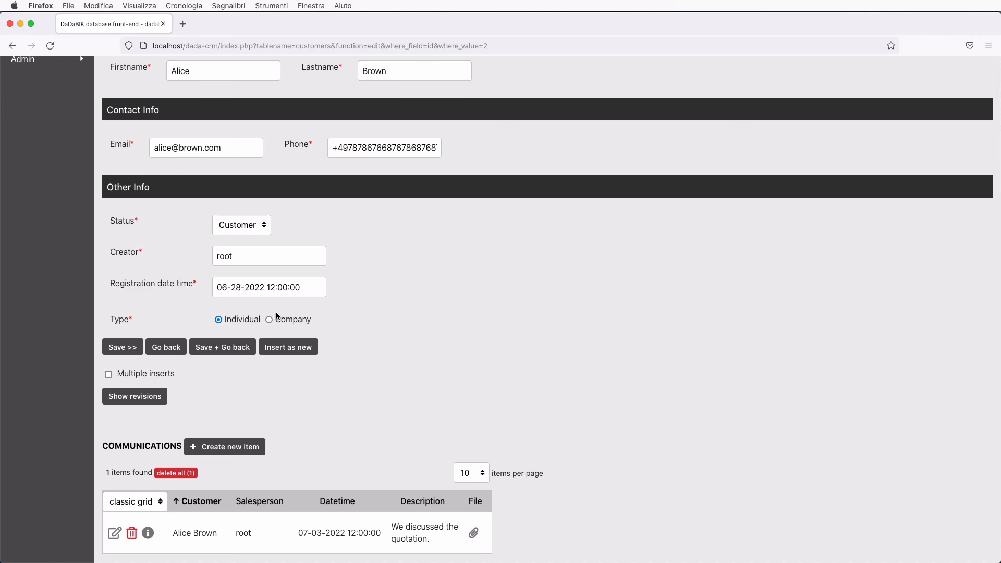
{"action": "key", "text": "super+Tab"}
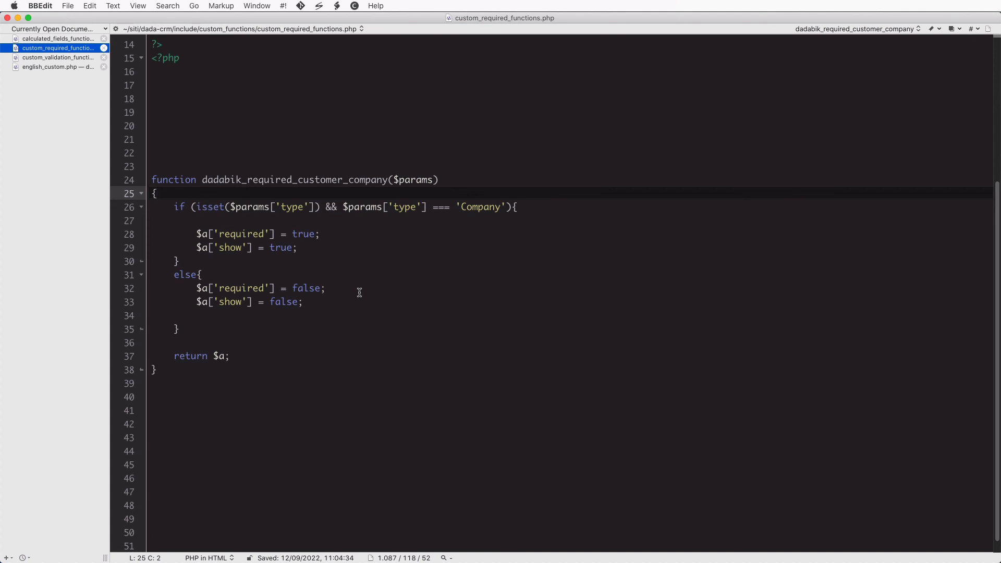
Leave the function unchanged and bring the Manager's Dashboard browser window forward
{"action": "left_click", "coordinate": [433, 180]}
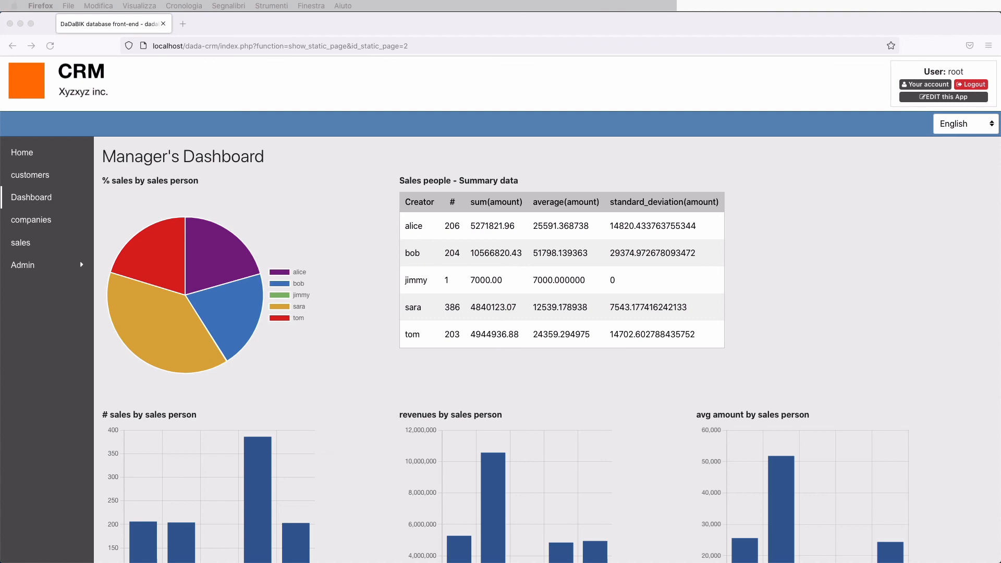
{"action": "left_click", "coordinate": [808, 253]}
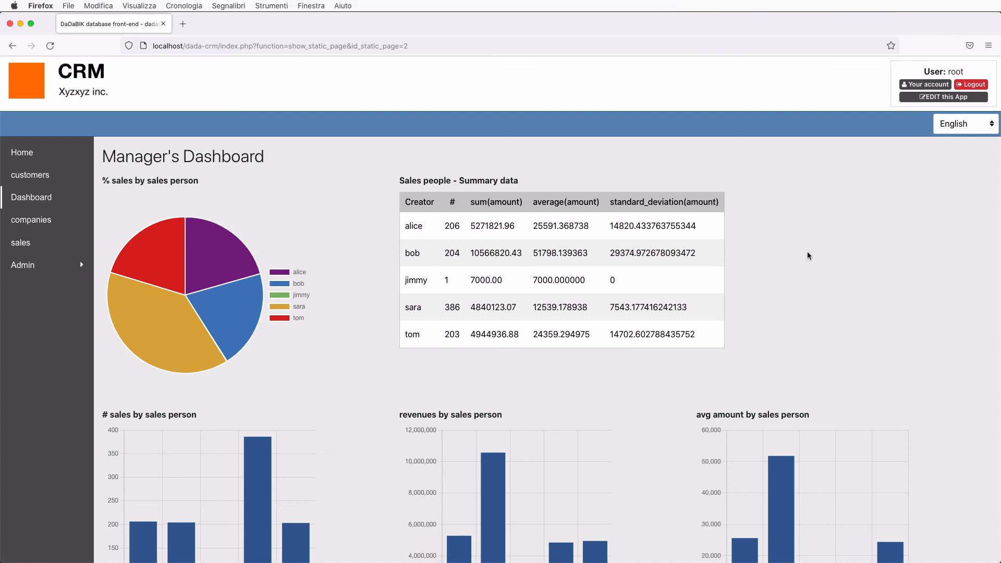